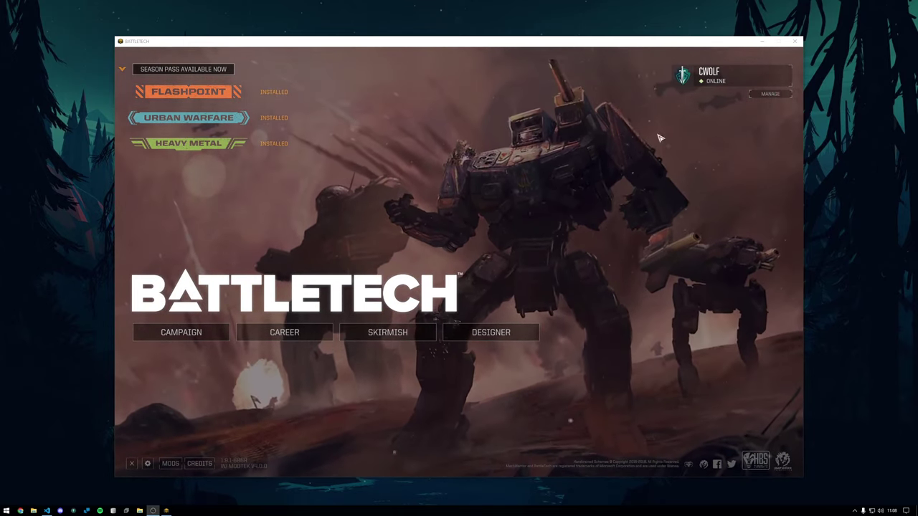
Open the Designer and show the settings of the DeadClaim_Route_Example contract type.
drag(416, 45, 413, 35)
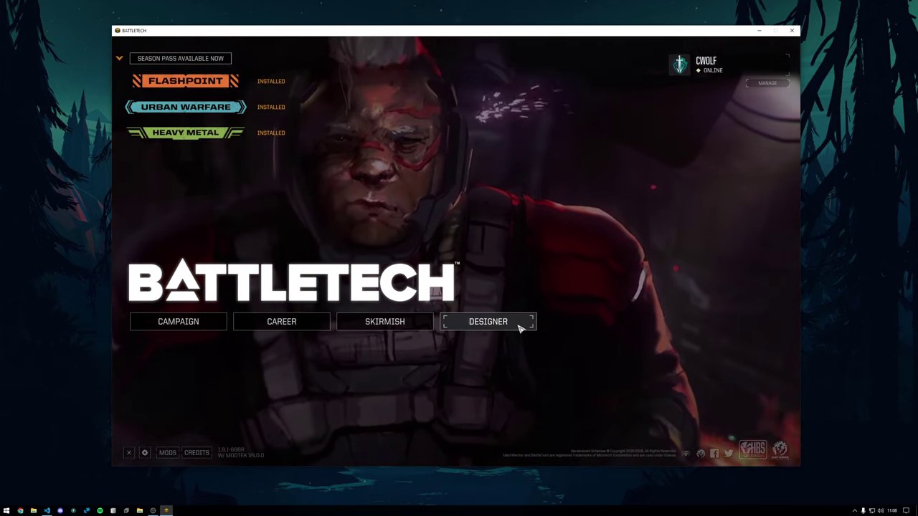
click(519, 327)
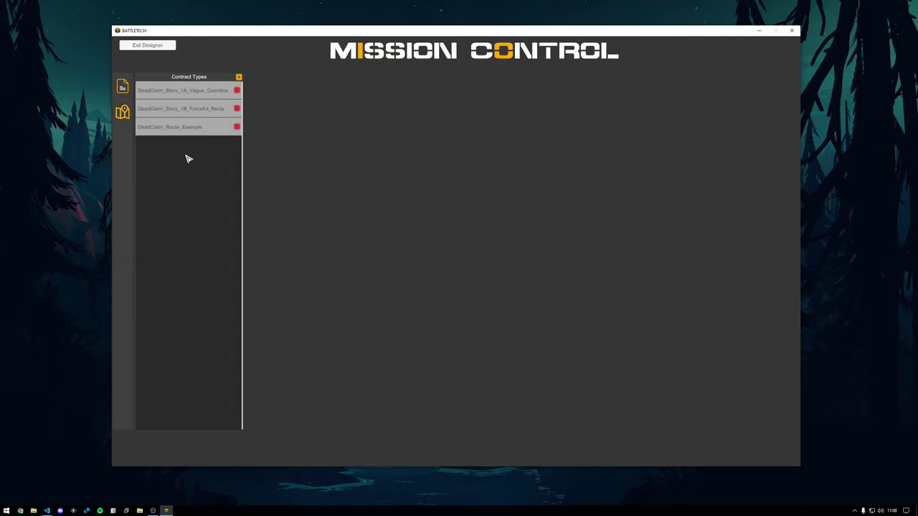
click(174, 132)
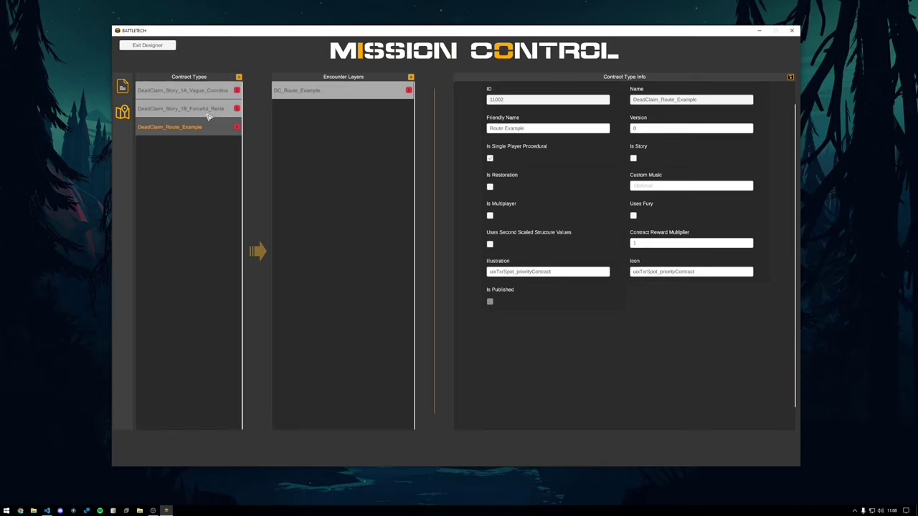
Compare the settings and encounter layers of the three existing DeadClaim contract types.
click(205, 115)
click(190, 130)
click(192, 112)
click(187, 134)
click(213, 96)
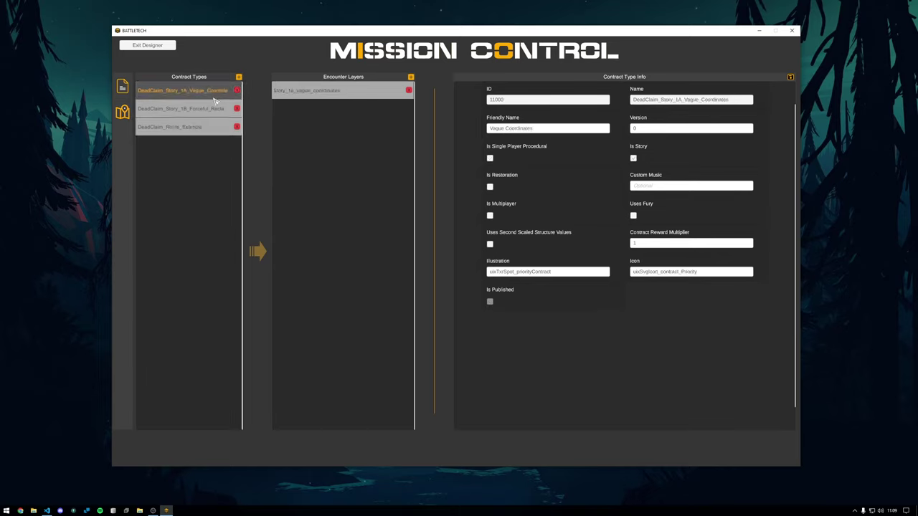
Add a new contract type named DeadClaim_Race with the ID 11003.
click(239, 77)
click(184, 147)
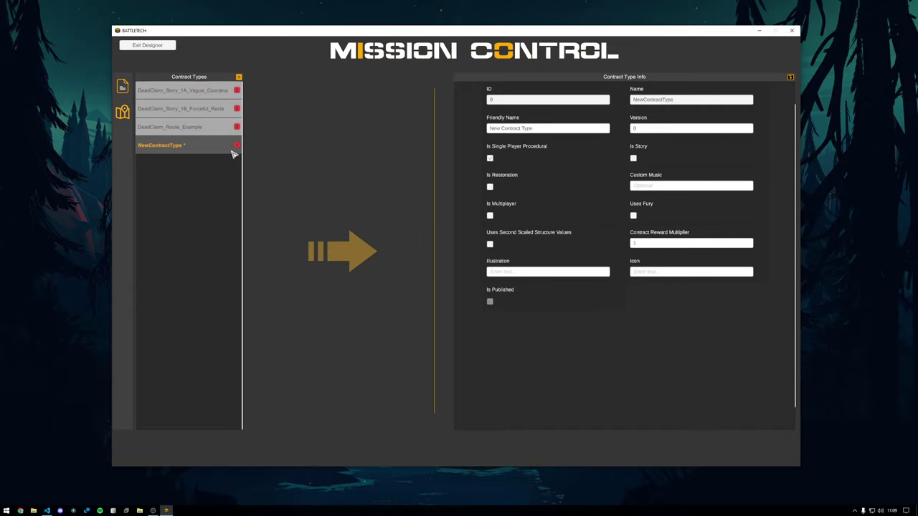
click(694, 102)
text(DeadClaim_Race)
click(554, 105)
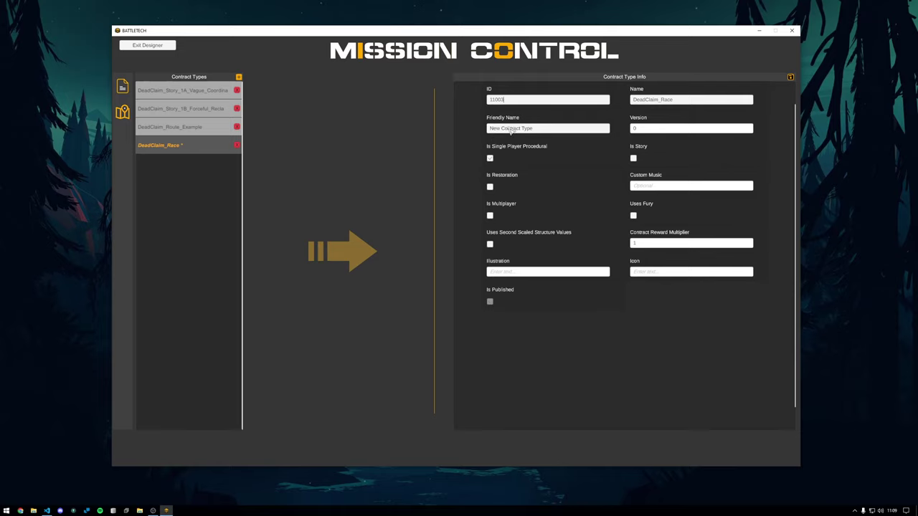
Turn off Is Single Player Procedural and turn on Is Story for the DeadClaim_Race contract type.
click(511, 129)
click(701, 131)
click(561, 133)
click(632, 159)
click(489, 159)
click(573, 129)
click(633, 158)
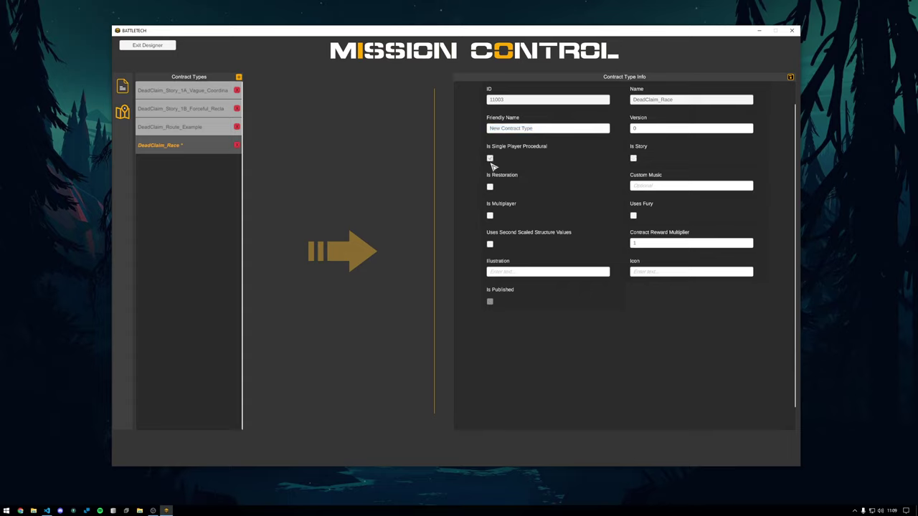
click(490, 160)
click(633, 158)
Set the contract type's friendly name to Race and save the contract type.
click(539, 133)
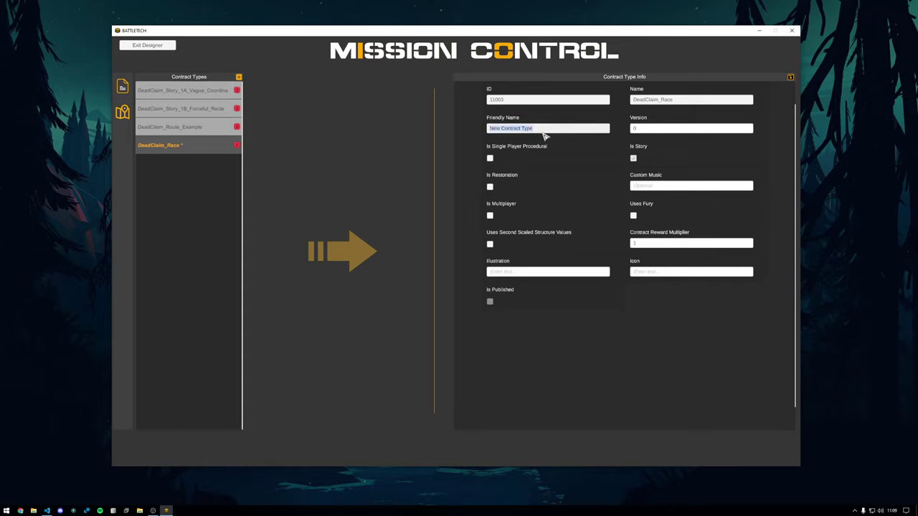
text(Race)
click(401, 194)
click(790, 77)
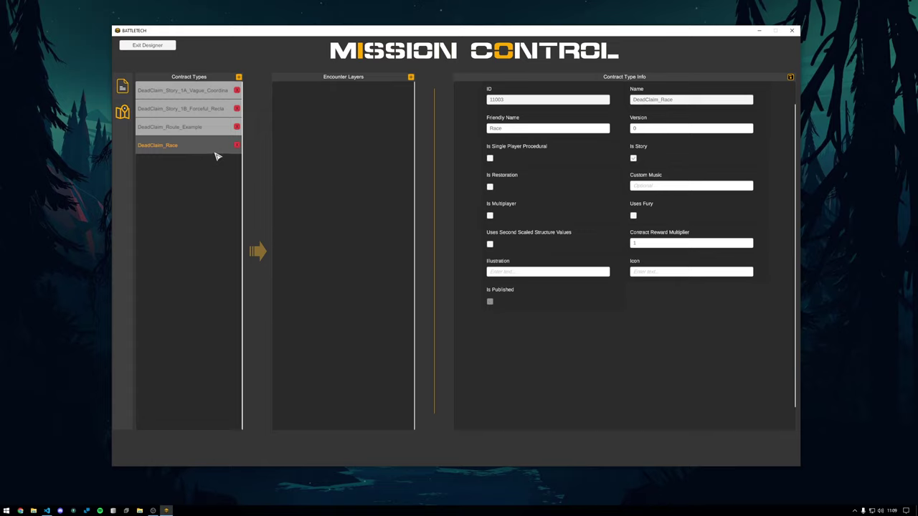
Review the encounter layer details of the DeadClaim_Story_1B_Forceful_Reclamation contract type.
click(200, 112)
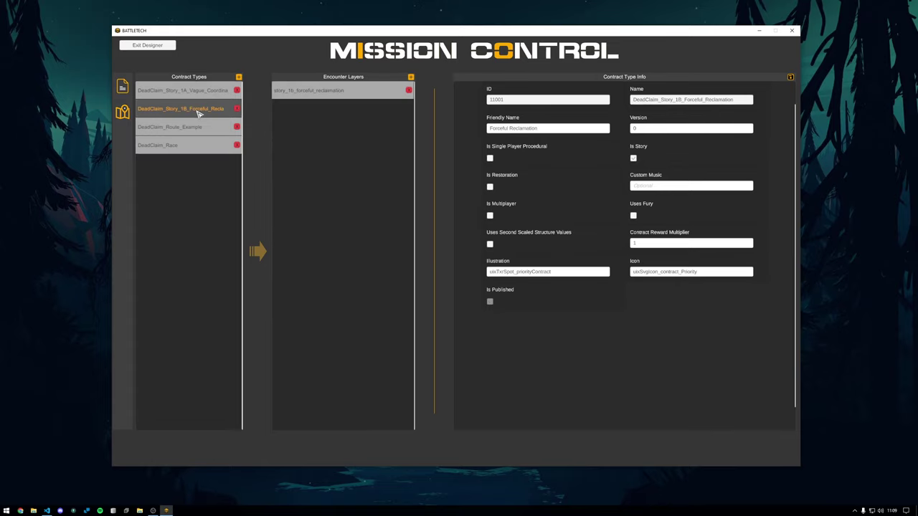
click(319, 95)
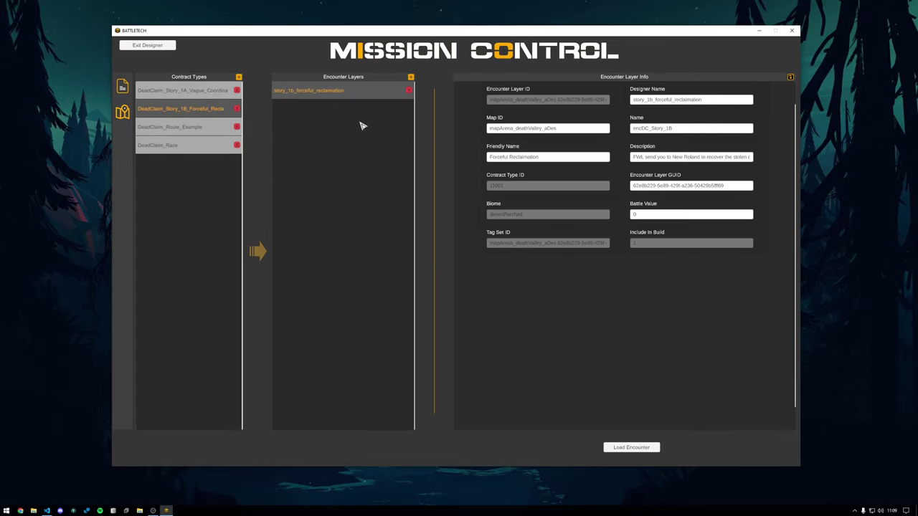
click(212, 116)
Set both the illustration and the icon of DeadClaim_Race to uixTxrSpot_priorityContract and save the contract type.
click(225, 143)
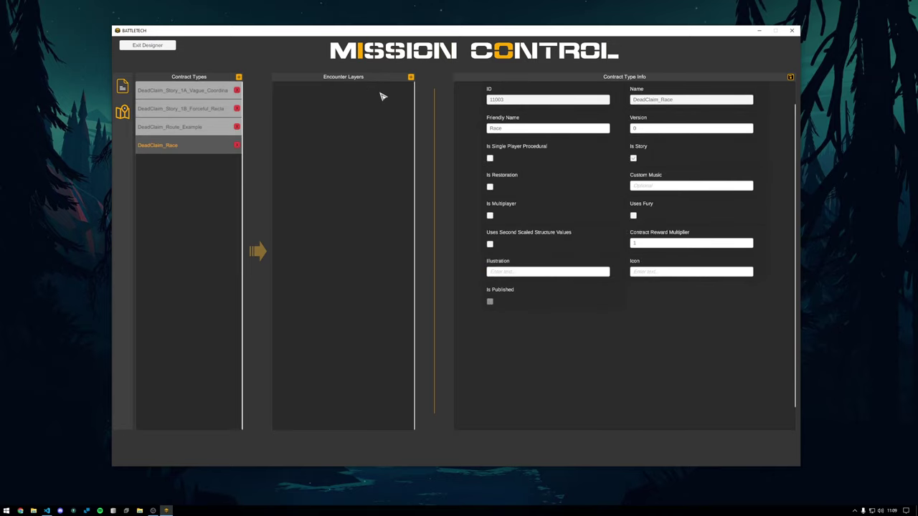
text(uixTxrSpot_priorityContract)
click(684, 272)
text(uixTxrSpot_priorityContract)
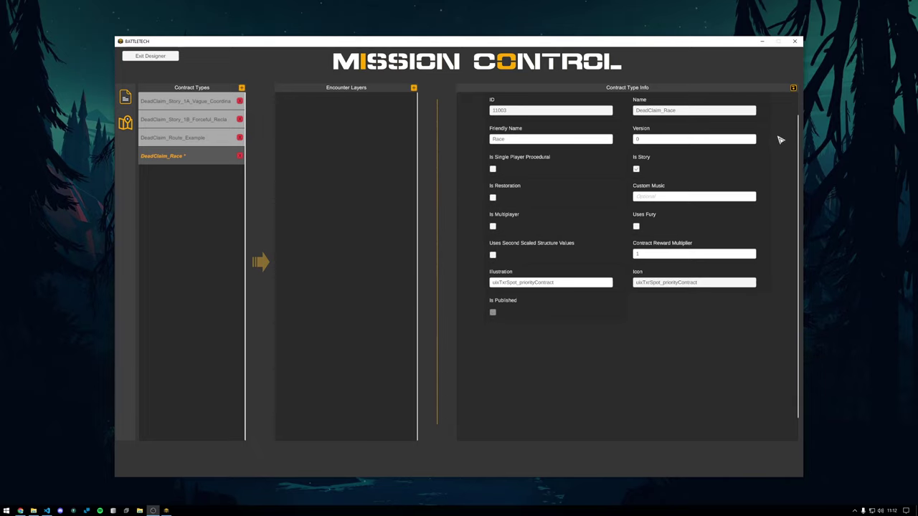
click(793, 88)
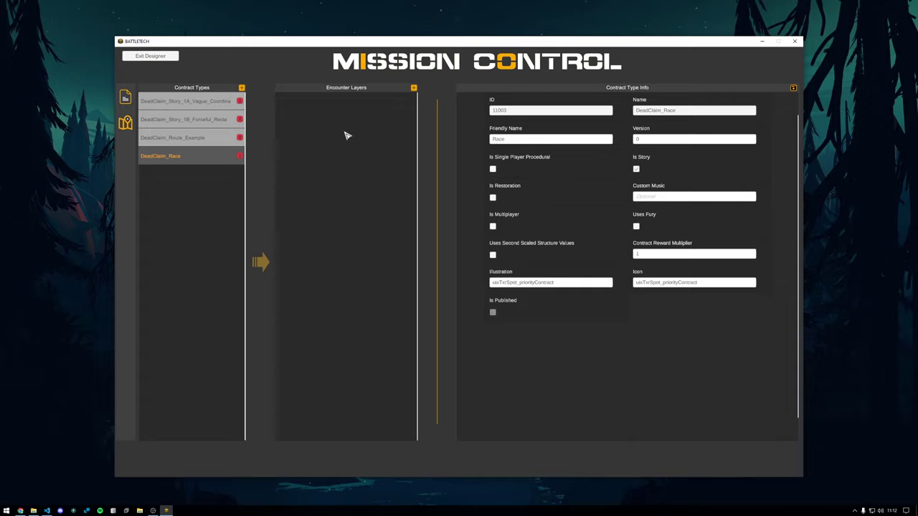
Add an encounter layer to DeadClaim_Race and set its designer name to deadclaim_race.
click(414, 87)
double_click(687, 111)
text(c)
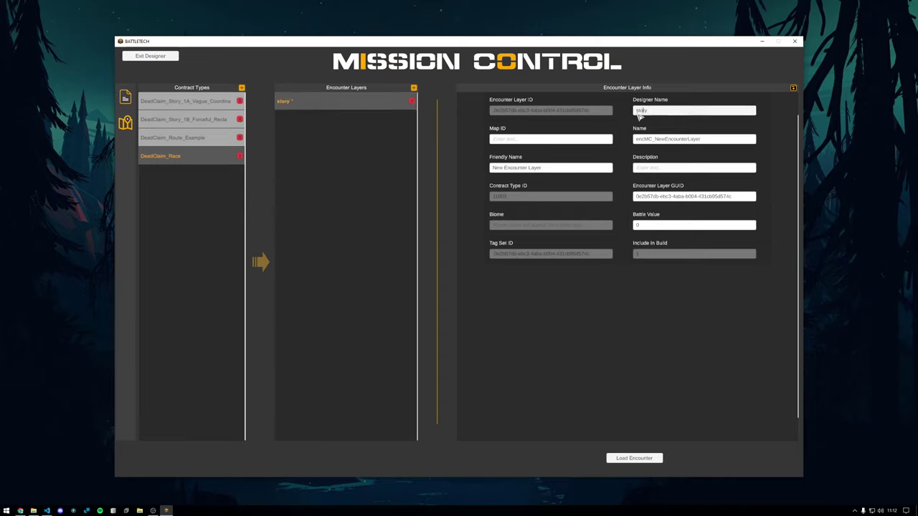
double_click(640, 113)
text(dead_)
text(laim_)
click(689, 141)
click(697, 113)
Set the new encounter layer's name to encDC_Race.
double_click(690, 140)
click(645, 141)
text(DC_Race)
key(shift+End)
key(Delete)
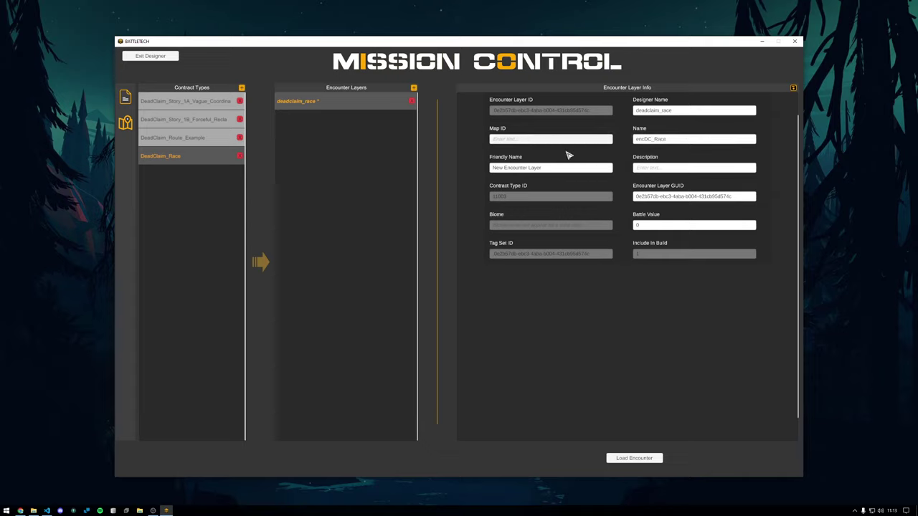
Set the encounter layer's friendly name to Race, leave its description empty, and save the layer.
click(611, 169)
text(Race)
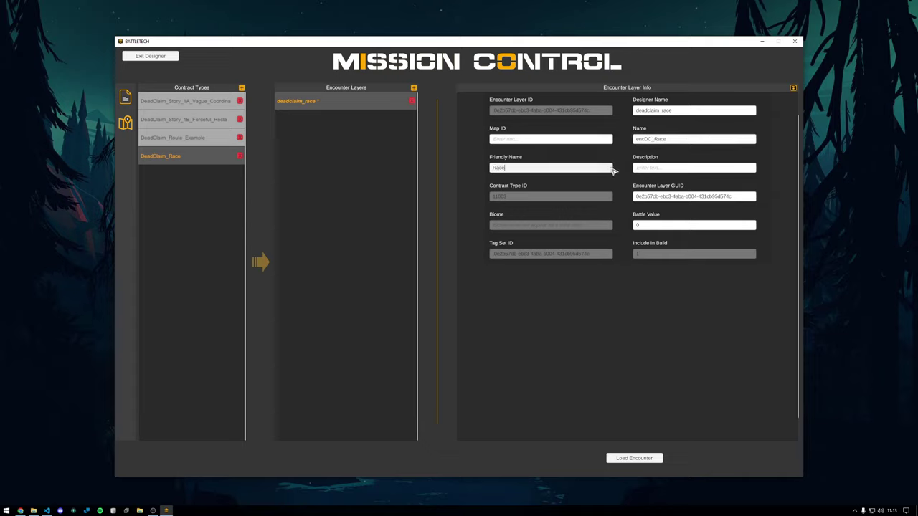
click(644, 168)
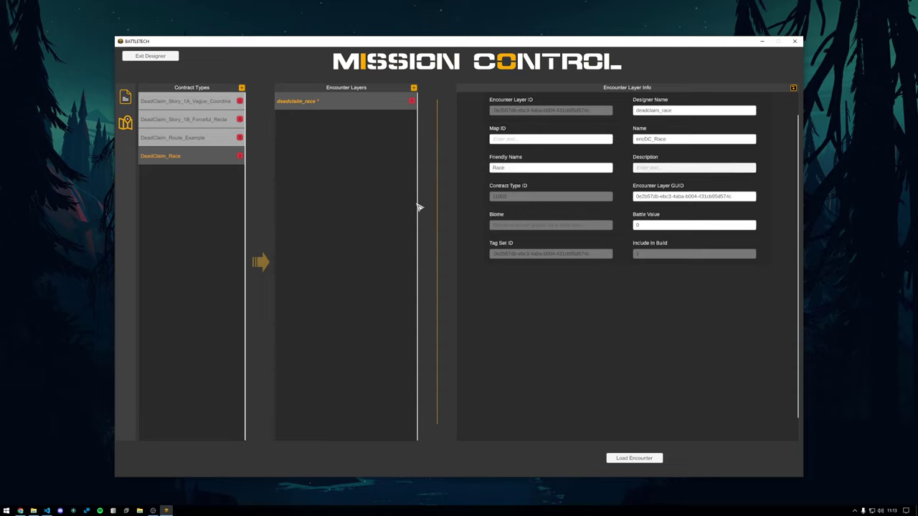
click(792, 88)
click(792, 88)
Open the list of available maps and browse previews, including mapGeneral_alpineCathedral_iTnd, to find a Map ID candidate.
click(521, 143)
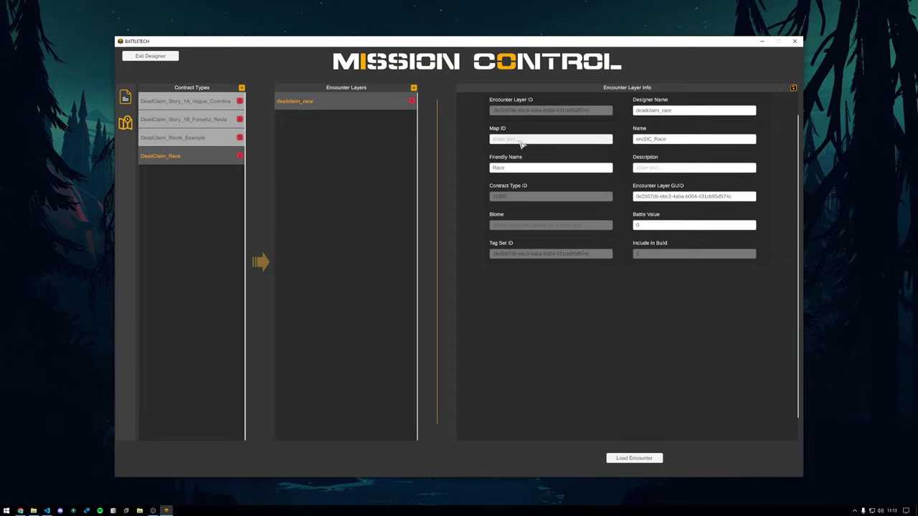
click(489, 287)
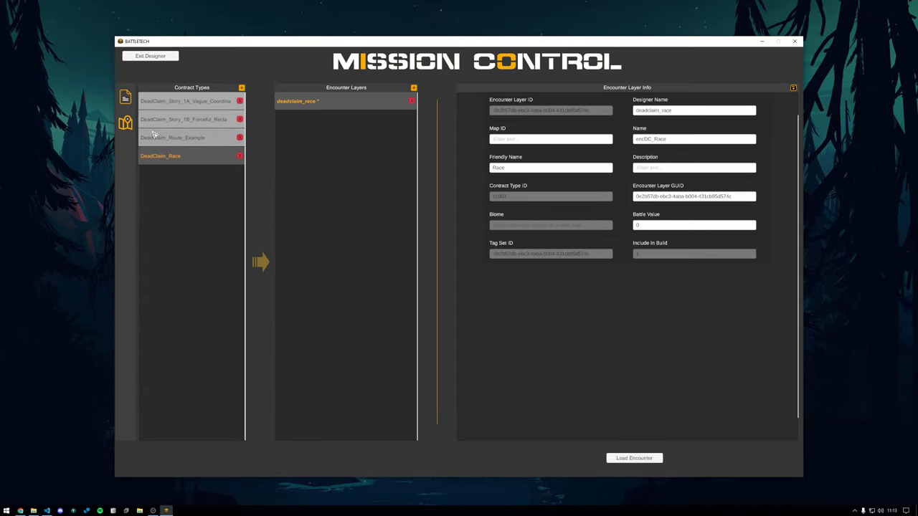
click(126, 123)
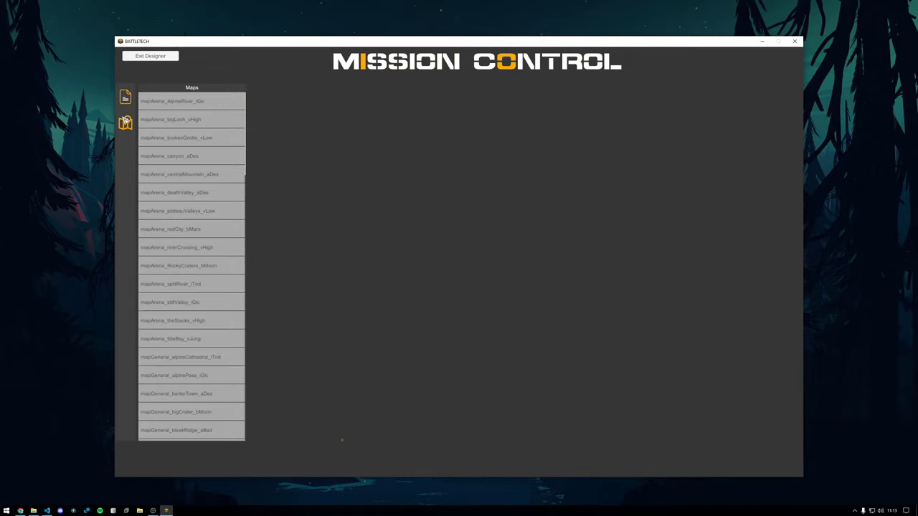
click(226, 101)
click(205, 156)
scroll(205, 154, down, 5)
click(205, 165)
scroll(204, 198, down, 5)
scroll(202, 199, down, 10)
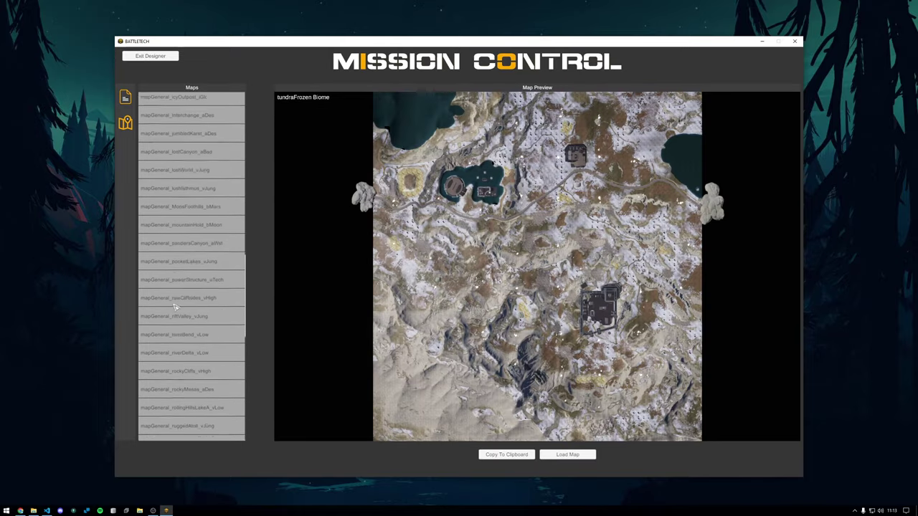
scroll(226, 333, up, 10)
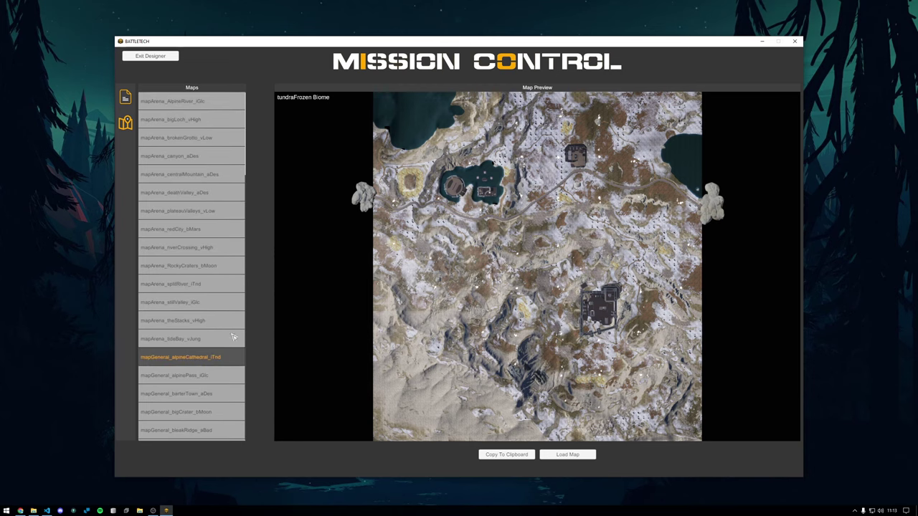
Preview further general and restoration maps, including mapRestoration_Tyrlon_vHigh.
scroll(194, 306, down, 10)
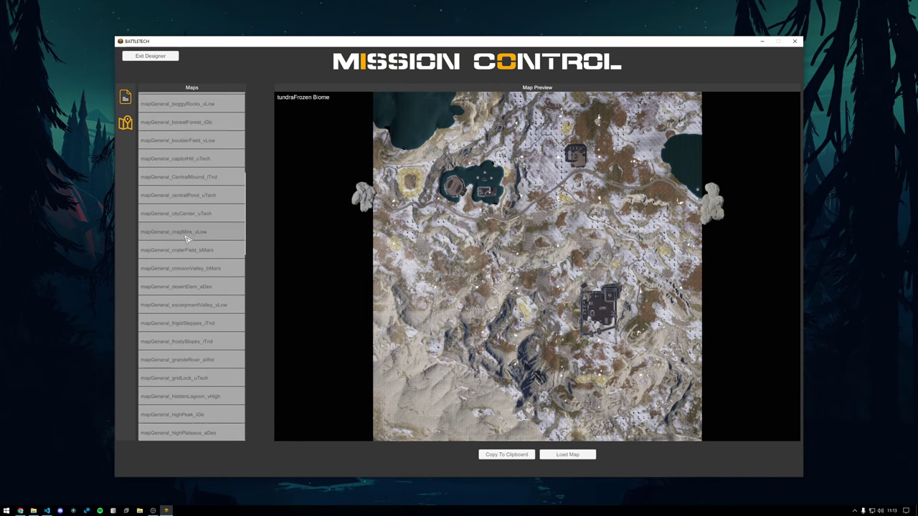
click(185, 233)
click(183, 305)
scroll(192, 215, down, 5)
click(194, 213)
scroll(188, 267, down, 10)
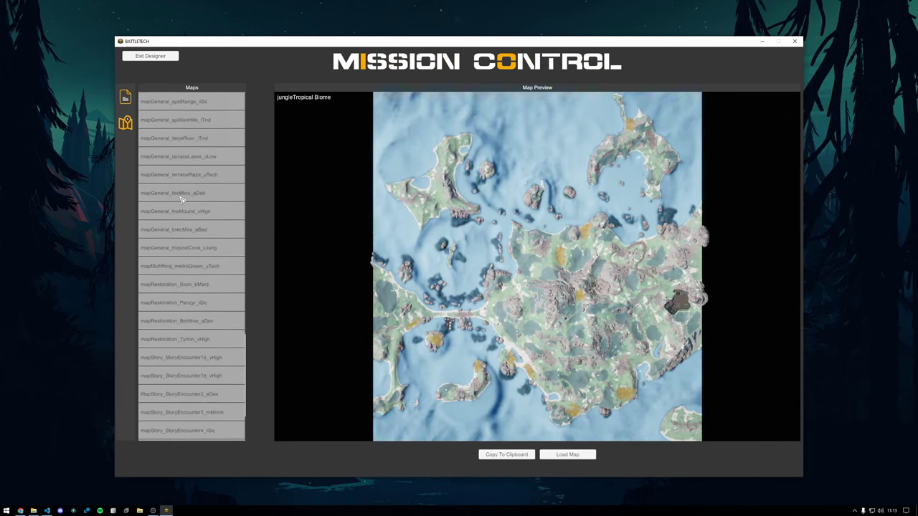
click(192, 232)
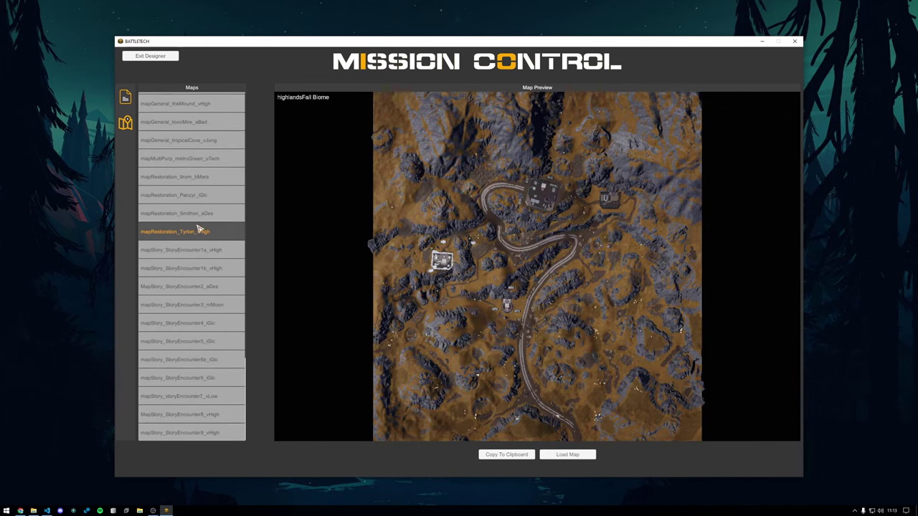
Compare previews of arena maps, including mapArena_theStacks_vHigh and mapArena_splitRiver_iTnd.
scroll(199, 228, up, 15)
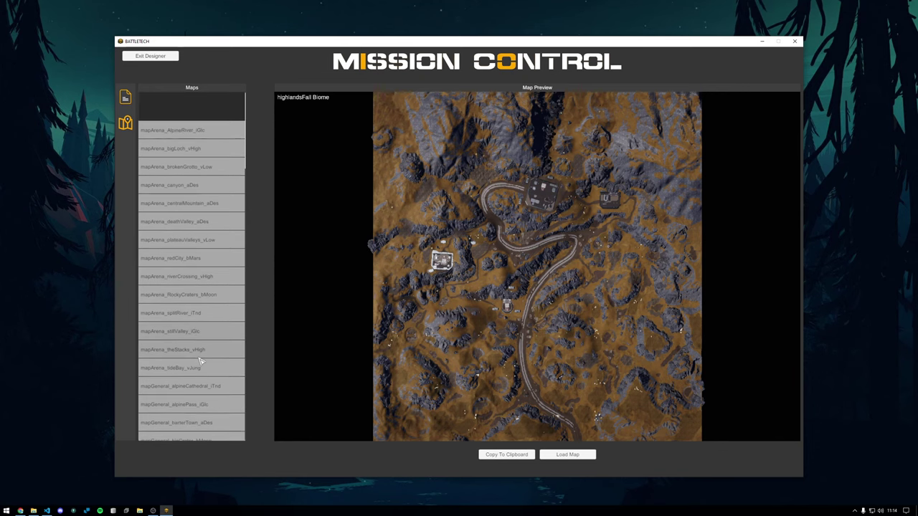
click(184, 339)
click(182, 321)
scroll(193, 179, down, 3)
scroll(195, 157, down, 5)
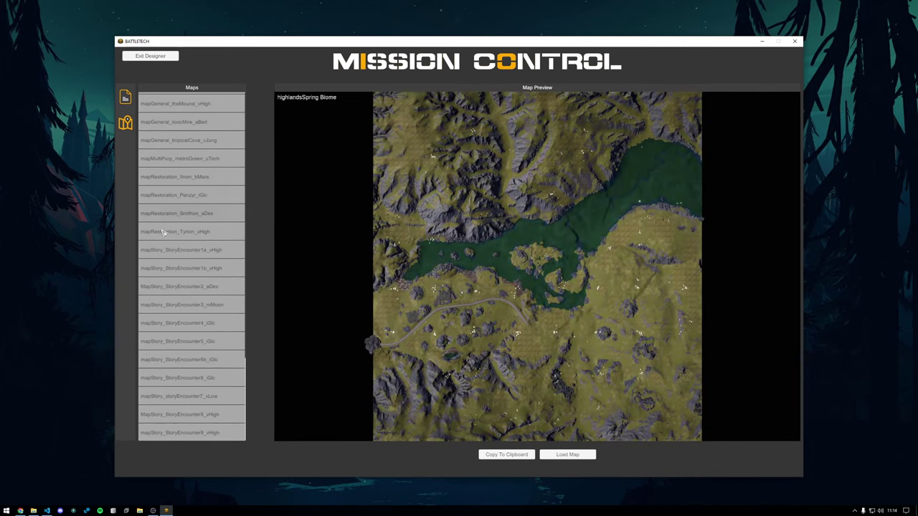
scroll(205, 378, up, 10)
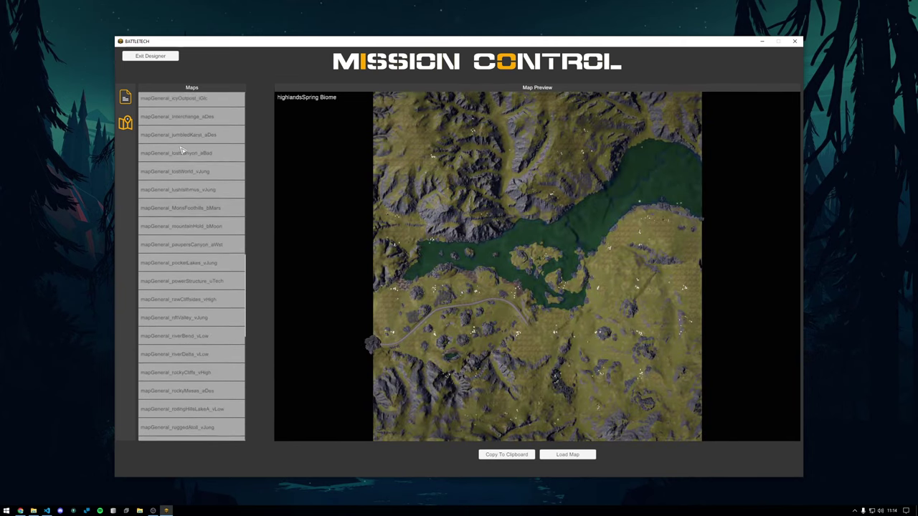
scroll(183, 215, up, 8)
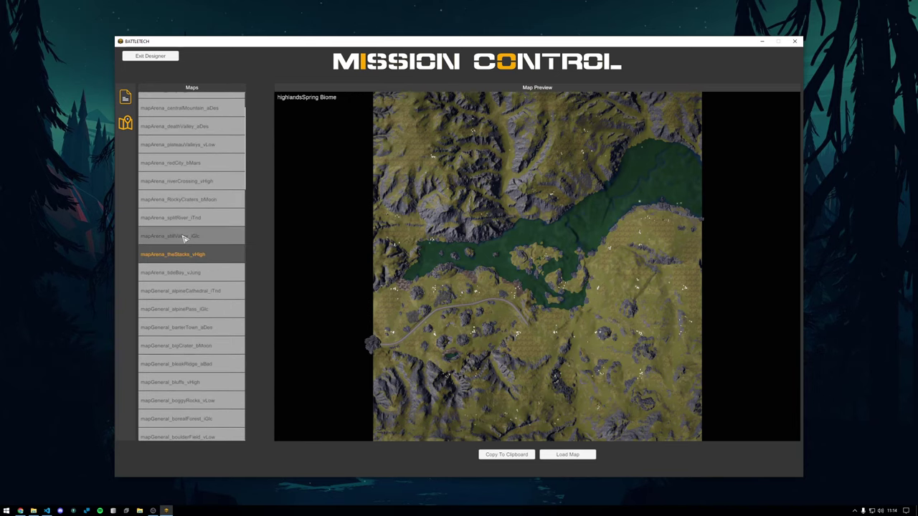
click(183, 237)
click(184, 219)
scroll(208, 322, down, 3)
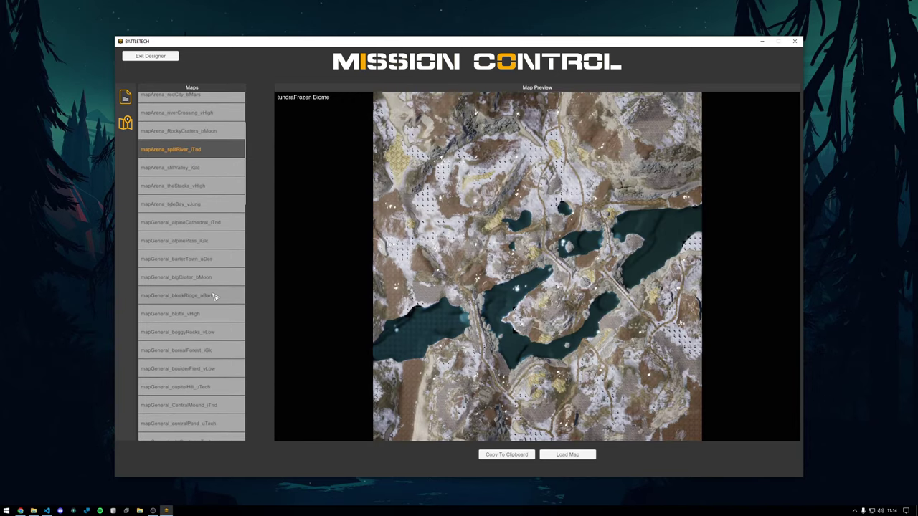
Select mapGeneral_bluffs_vHigh from the map list and load the map.
scroll(208, 258, up, 5)
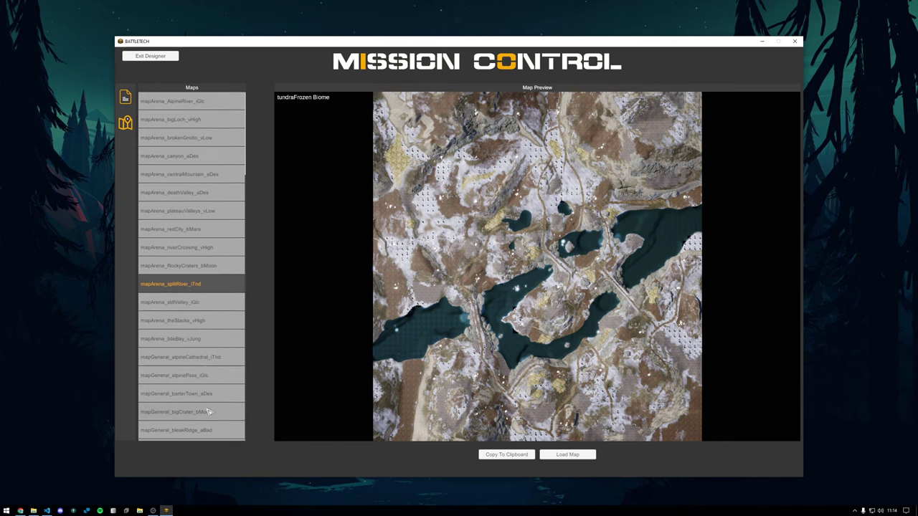
scroll(208, 405, down, 3)
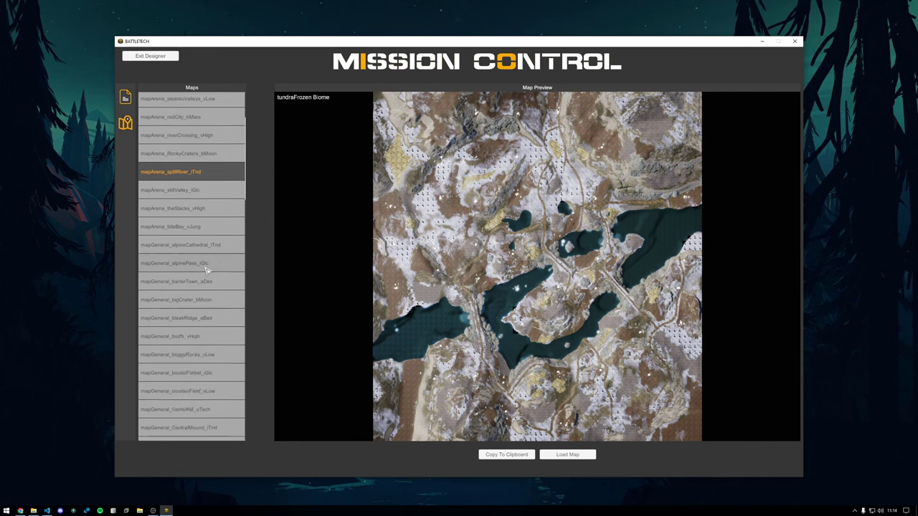
click(205, 328)
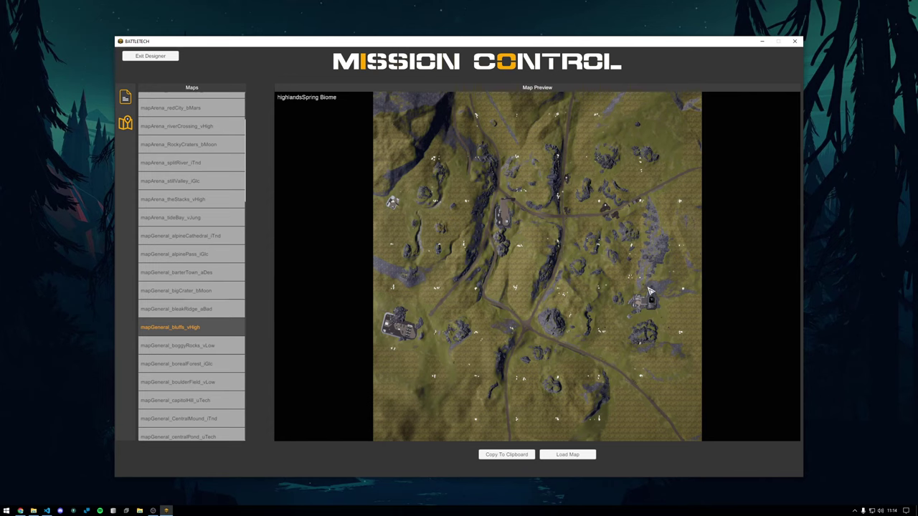
click(570, 454)
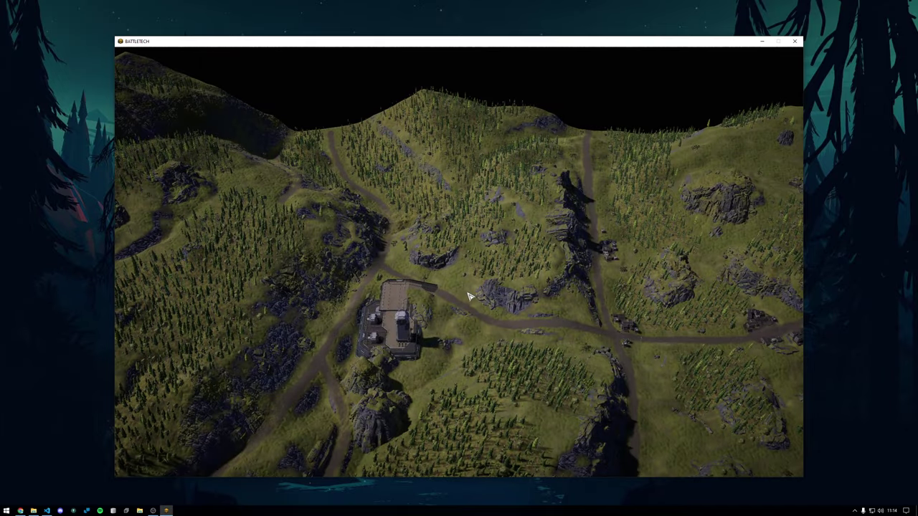
Examine the terrain and roads of the loaded mapGeneral_bluffs_vHigh map, and return to the map list.
key(s)
key(w)
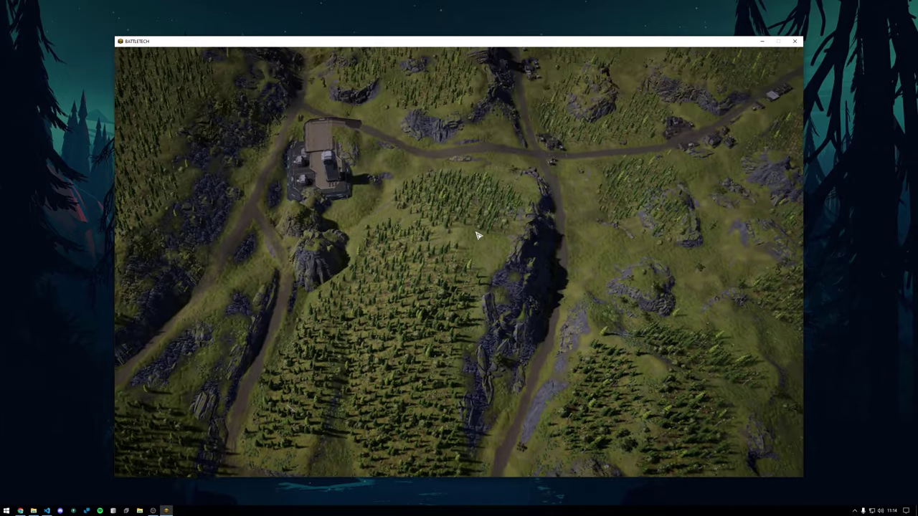
key(s)
drag(474, 238, 421, 272)
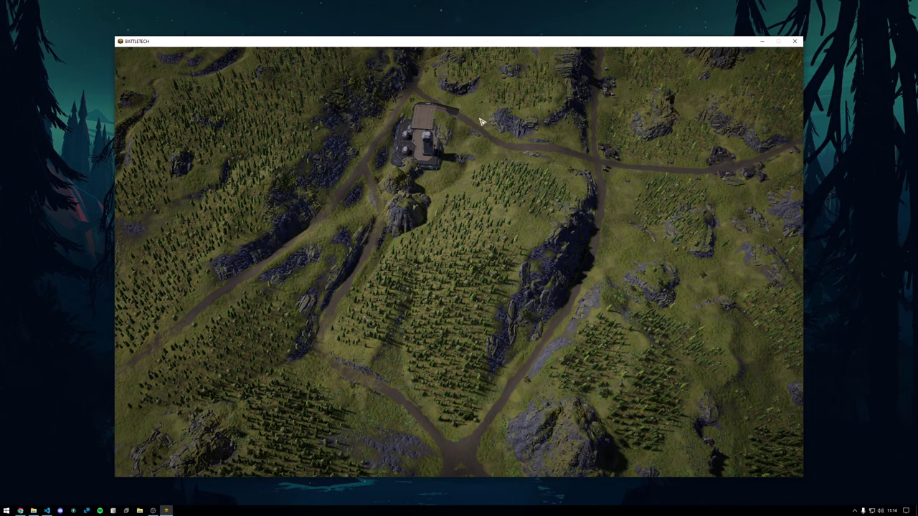
key(Escape)
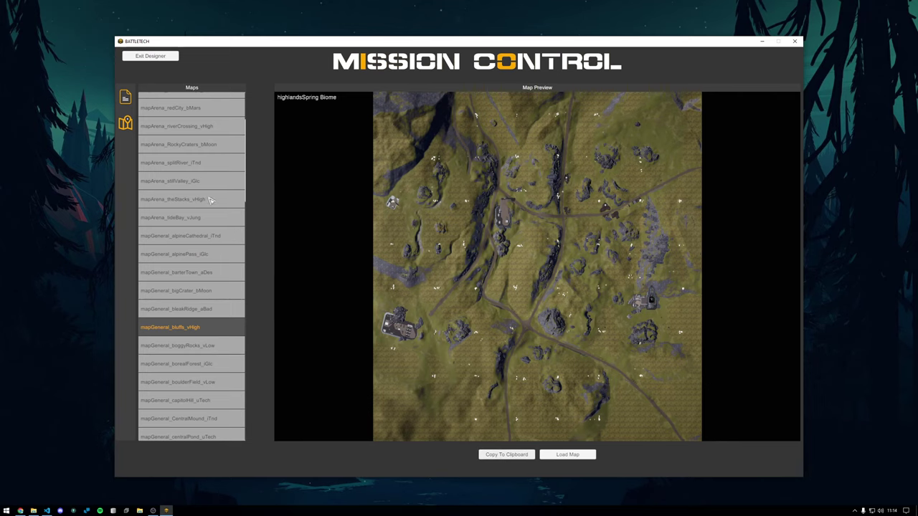
Set the deadclaim_race encounter layer's Map ID to mapGeneral_bluffs_vHigh and save the encounter layer.
click(126, 97)
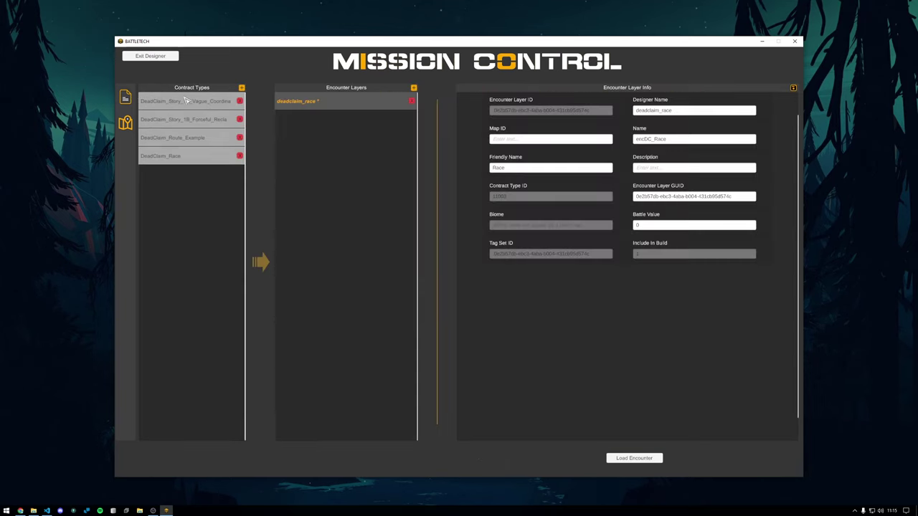
click(521, 141)
text(mapGeneral_bluffs_vHigh)
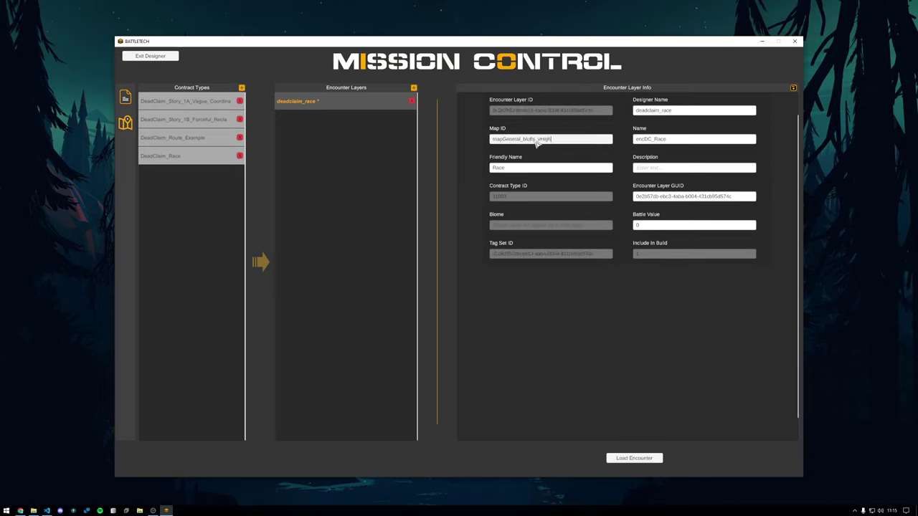
click(517, 140)
click(793, 87)
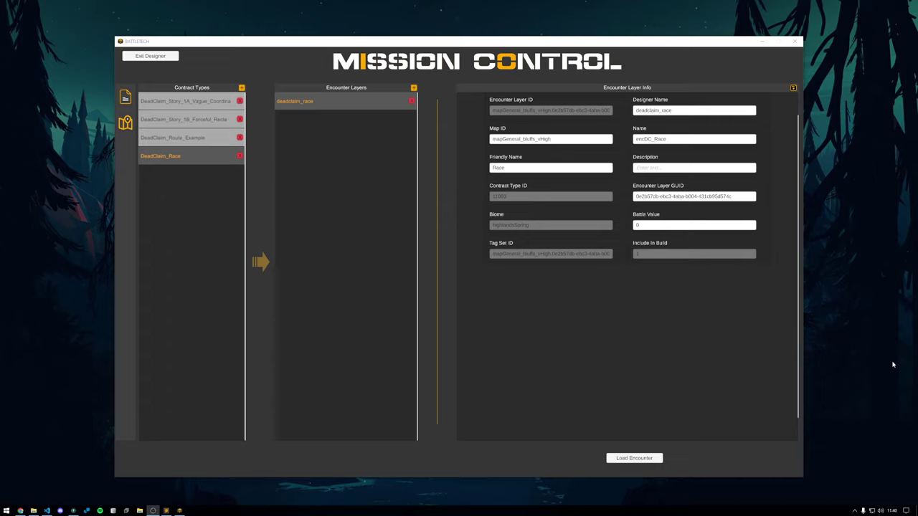
Load the deadclaim_race encounter in the editor and narrow the inspector to widen the map view.
click(708, 429)
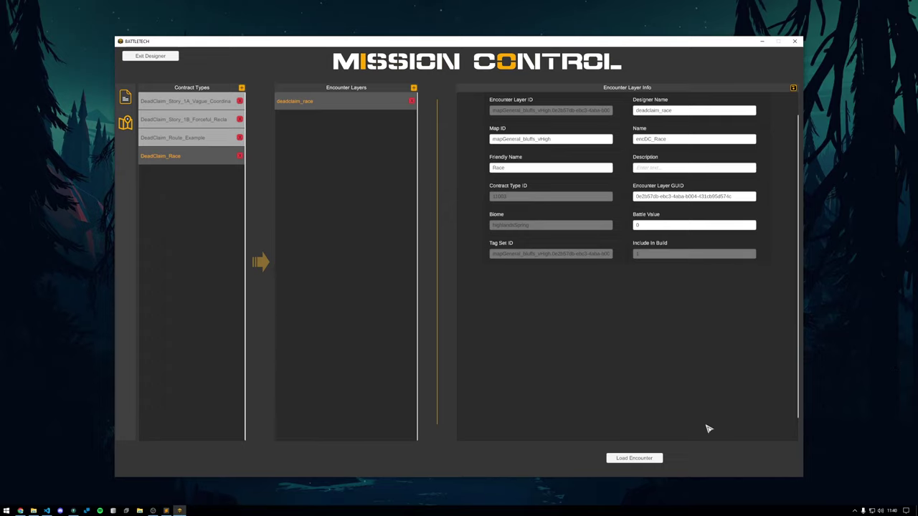
click(654, 459)
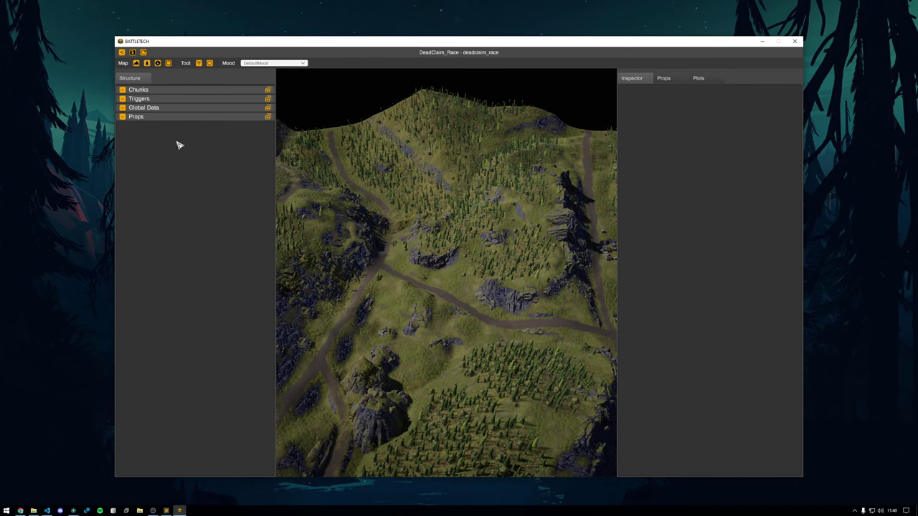
drag(530, 204, 442, 279)
scroll(411, 254, down, 3)
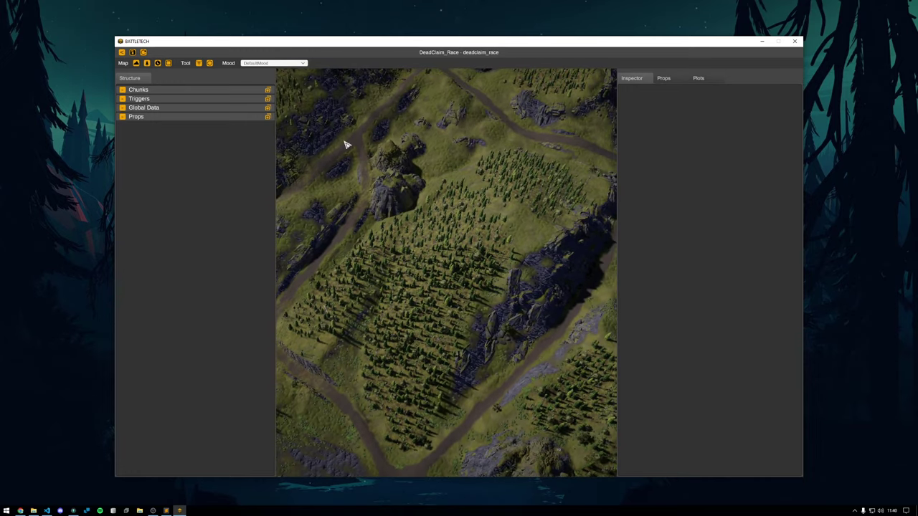
key(w)
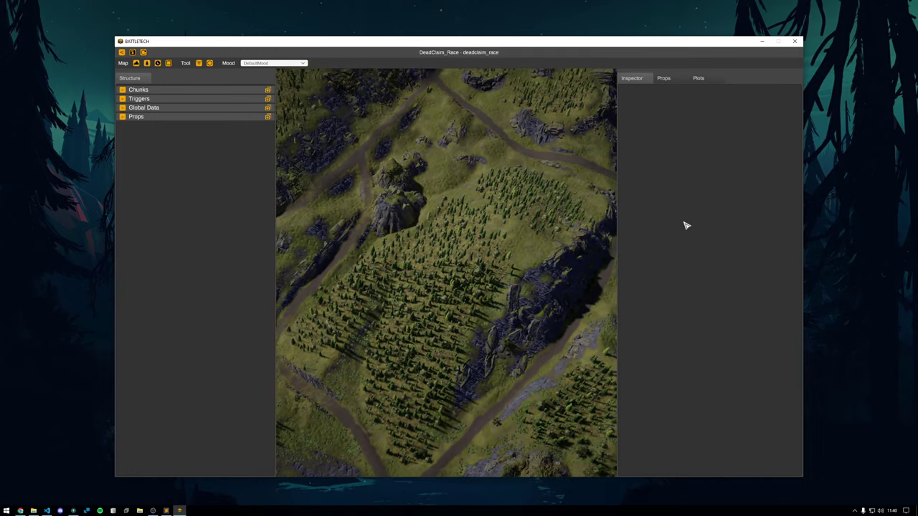
drag(618, 224, 670, 227)
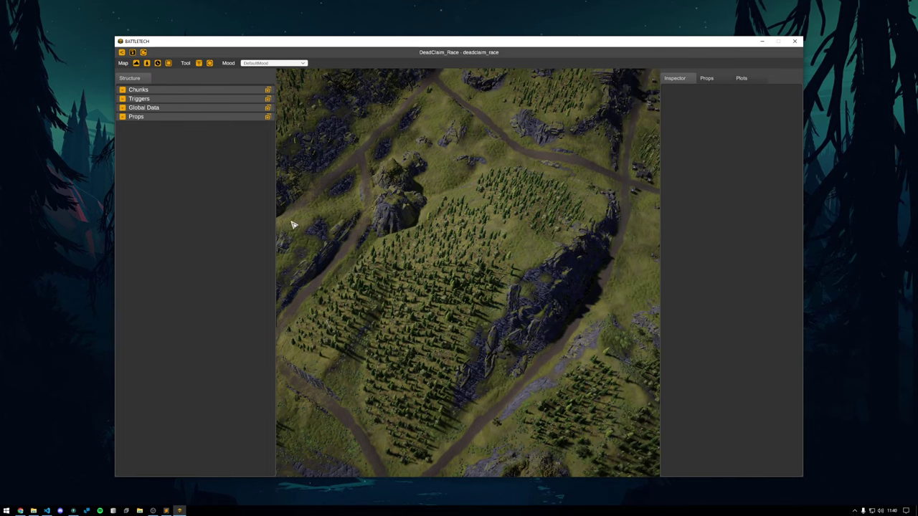
drag(493, 224, 608, 193)
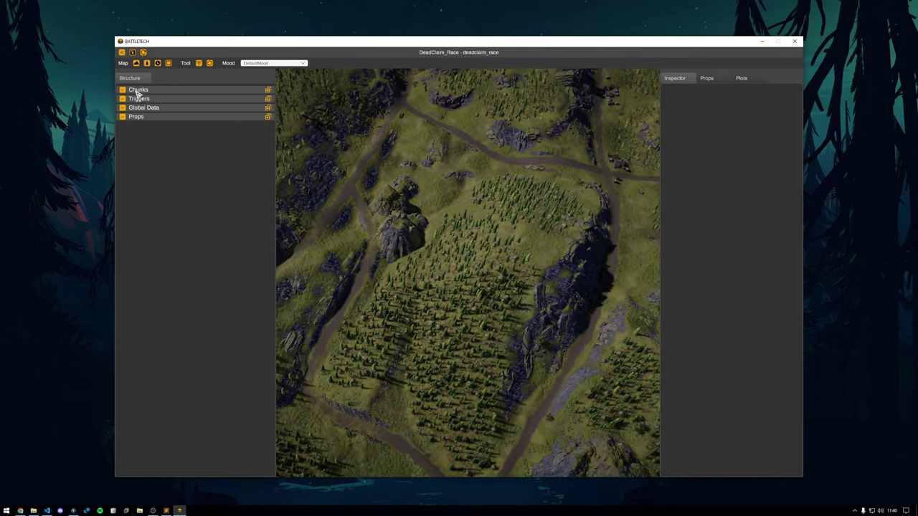
Create a new PlayerLance chunk in the encounter structure.
right_click(136, 91)
click(168, 101)
click(176, 111)
right_click(174, 100)
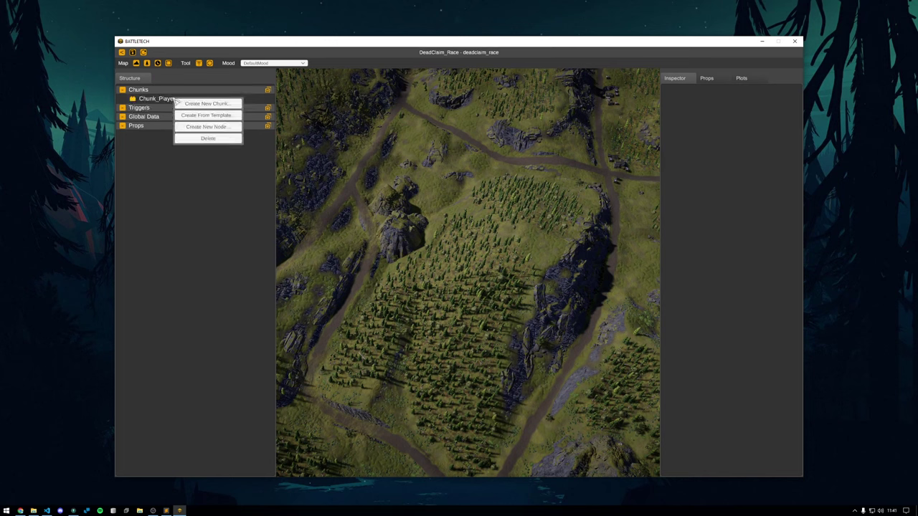
right_click(147, 126)
right_click(149, 117)
click(172, 206)
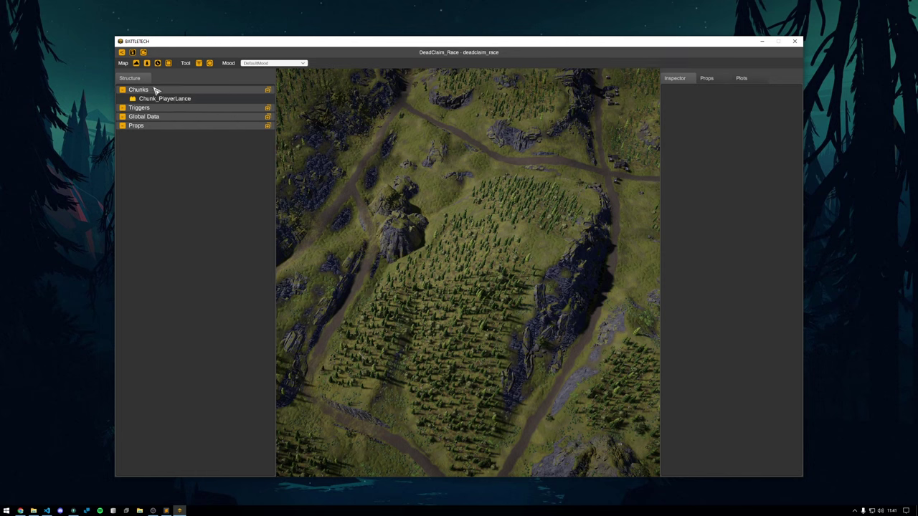
Add the Player Lance - 4 Units template to Chunk_PlayerLance.
click(180, 100)
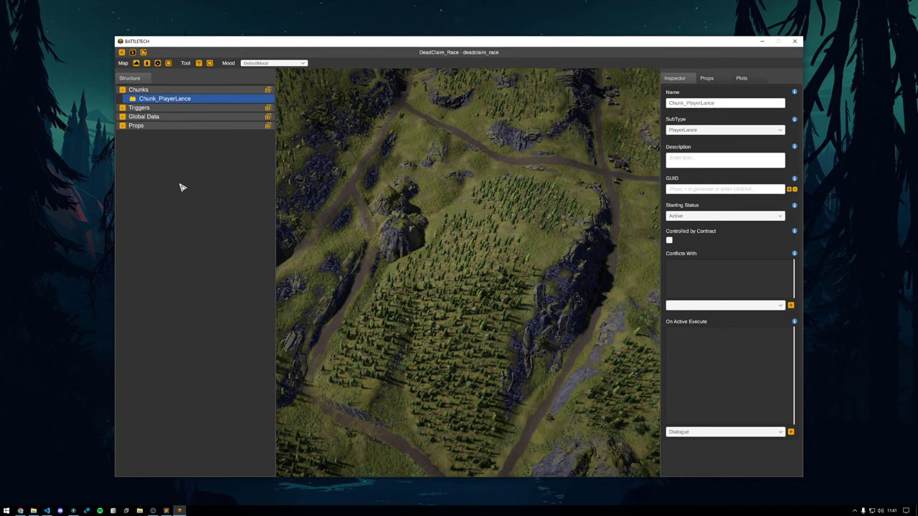
right_click(177, 100)
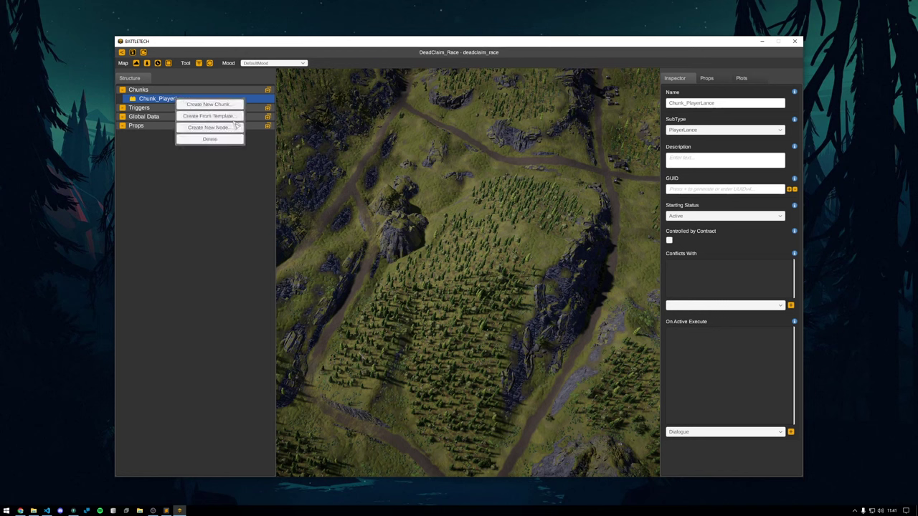
click(218, 129)
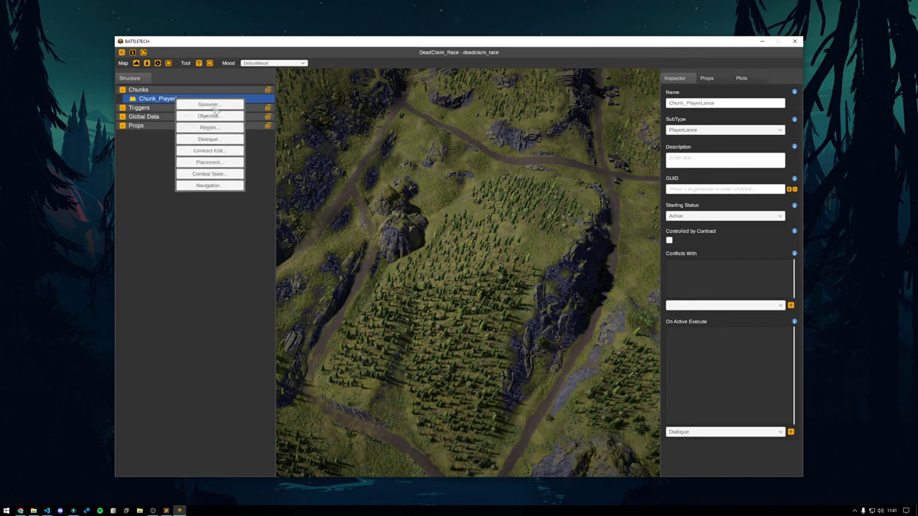
click(152, 172)
right_click(191, 100)
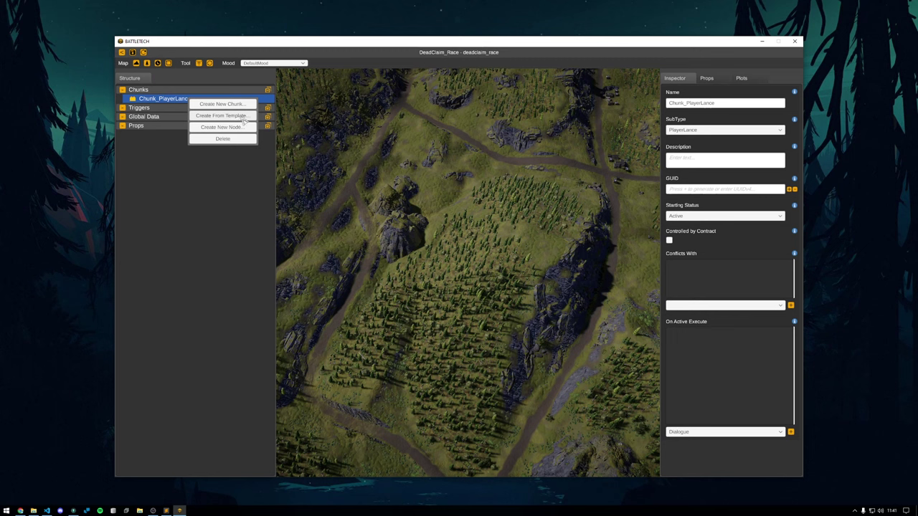
click(216, 117)
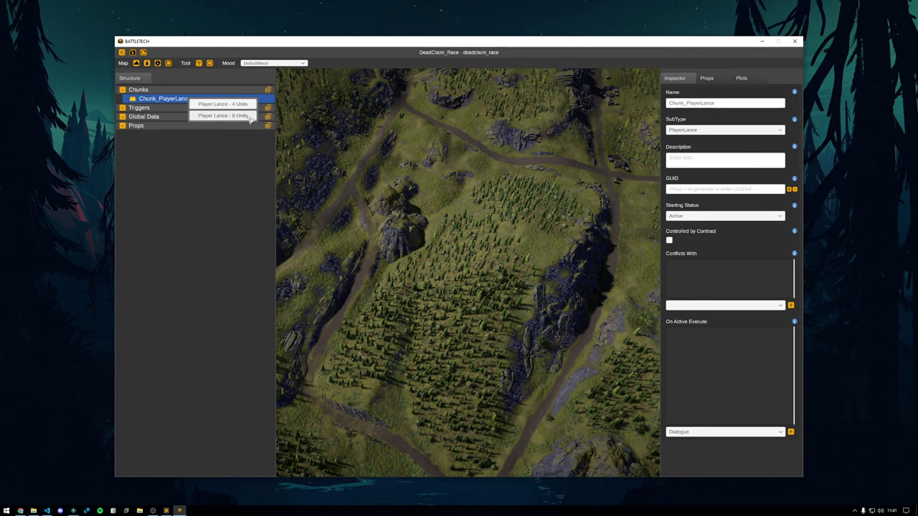
click(220, 105)
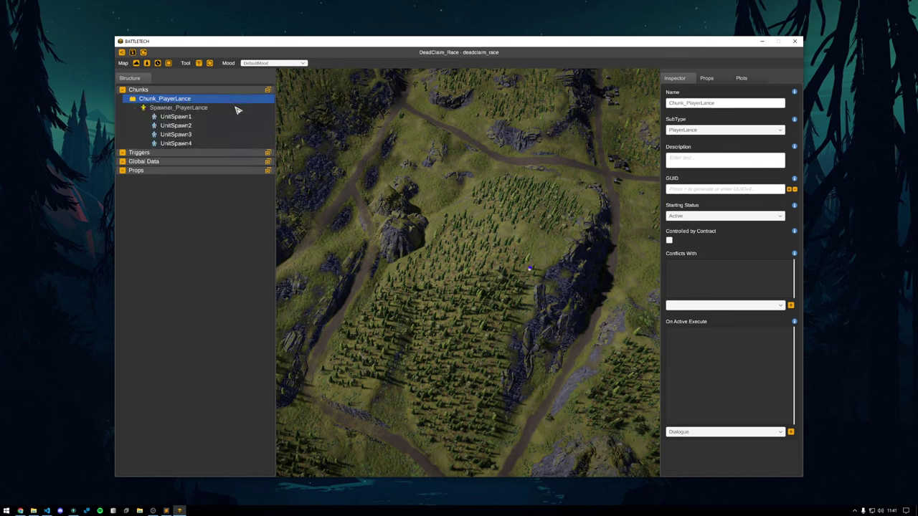
Focus on Spawner_PlayerLance and examine its location and surroundings on the map.
click(197, 109)
key(f)
key(a)
scroll(506, 325, down, 5)
key(a)
key(d)
key(a)
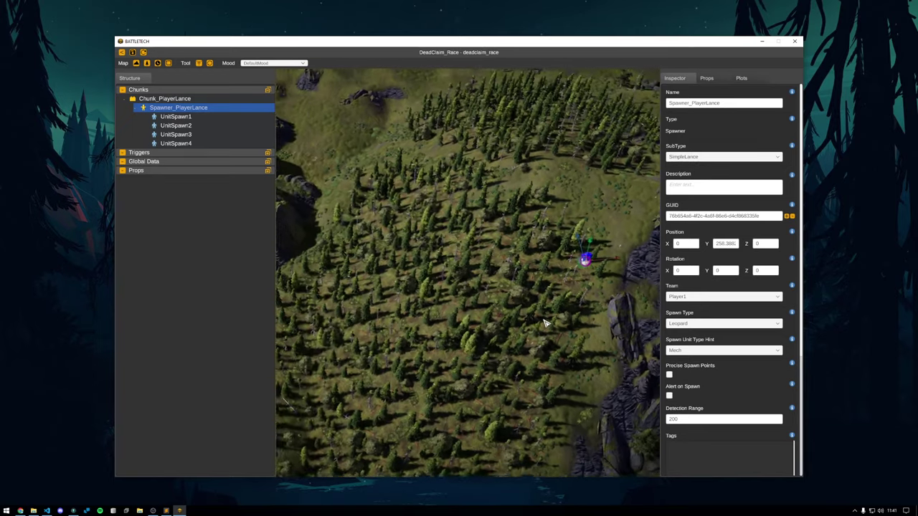
key(d)
key(a)
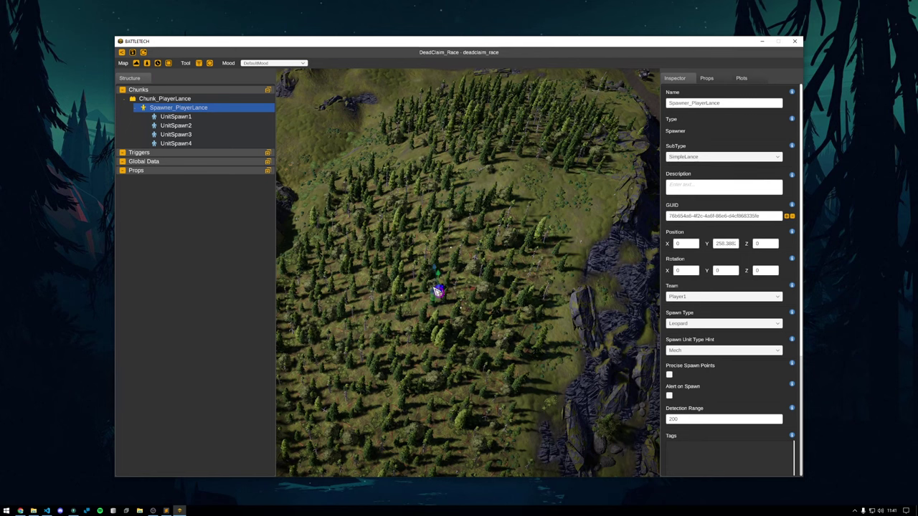
Move UnitSpawn1 to X -12, Z about 20.78, and place UnitSpawn2 beside it in front of the spawner.
click(177, 116)
drag(437, 286, 408, 268)
key(f)
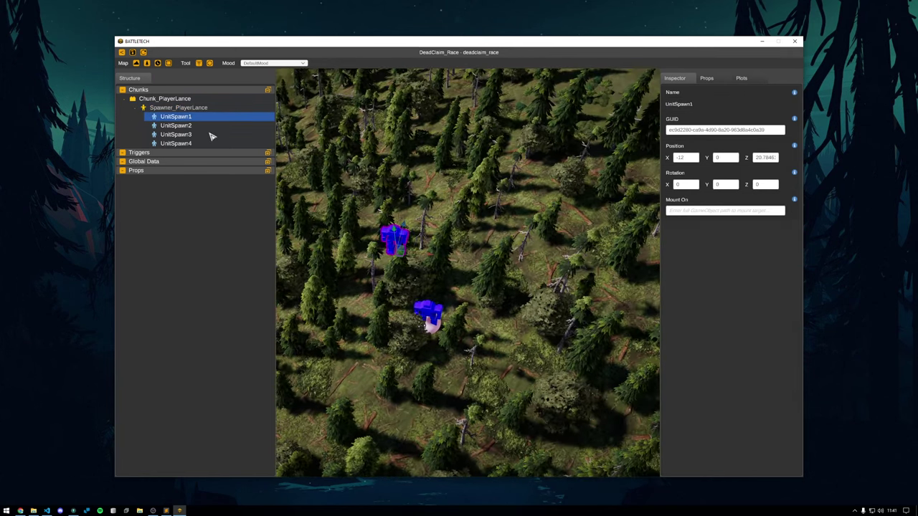
click(205, 126)
drag(529, 287, 545, 288)
Place UnitSpawn3 and UnitSpawn4 on opposite sides of the spawner, with UnitSpawn4 at X 24.
click(188, 135)
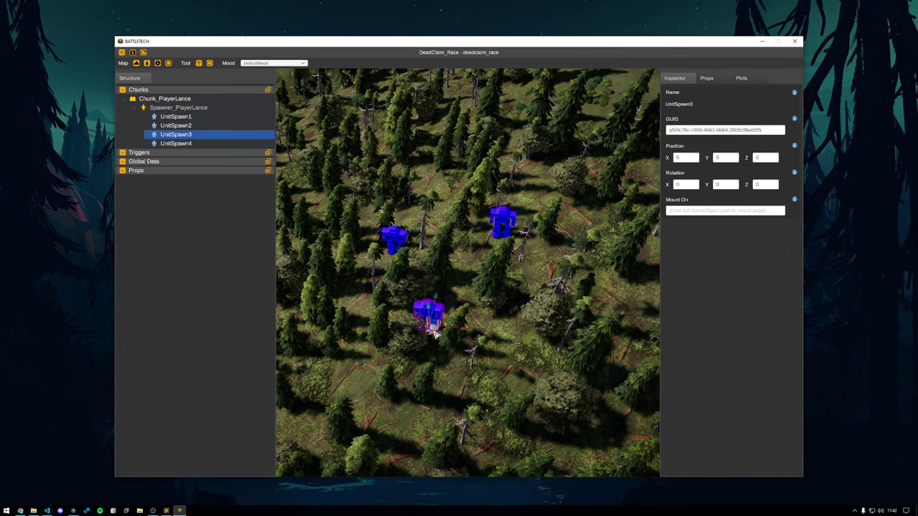
drag(433, 333, 327, 344)
click(176, 144)
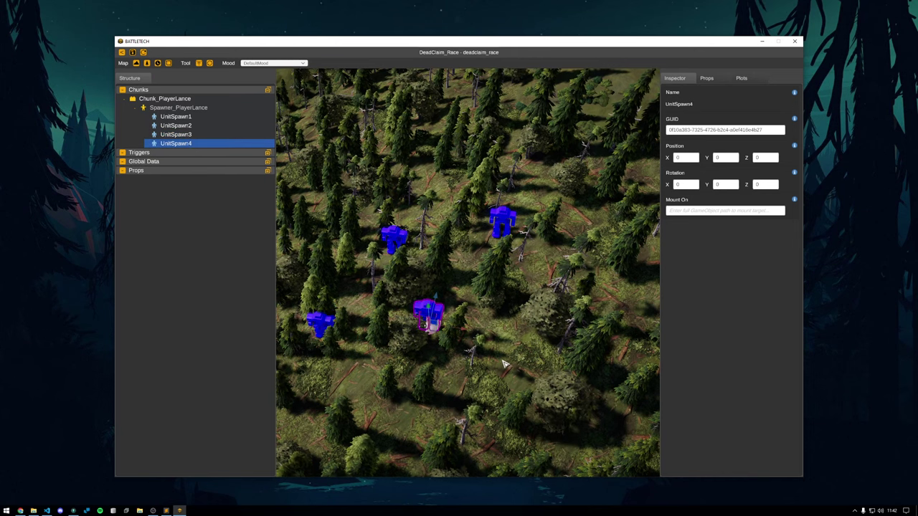
drag(435, 330, 514, 371)
key(w)
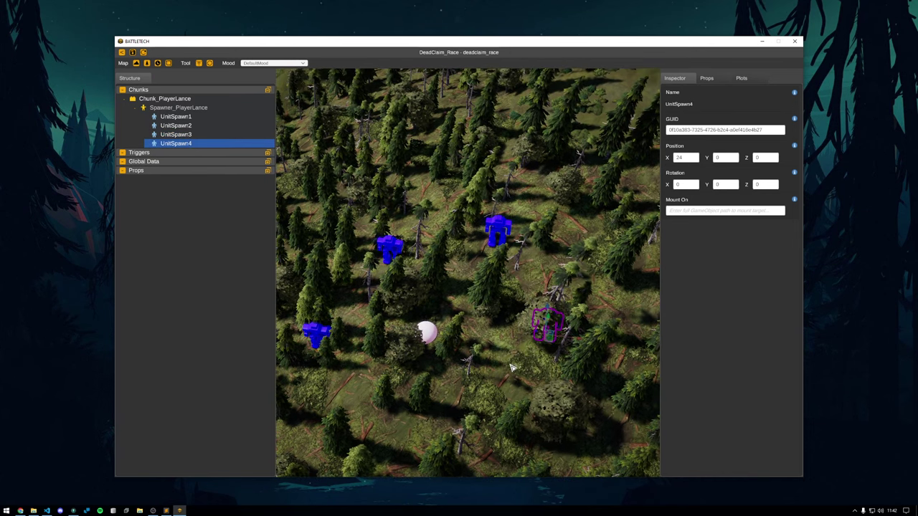
Move Spawner_PlayerLance with its unit spawns through the forest to X -72.
click(426, 331)
scroll(402, 337, down, 5)
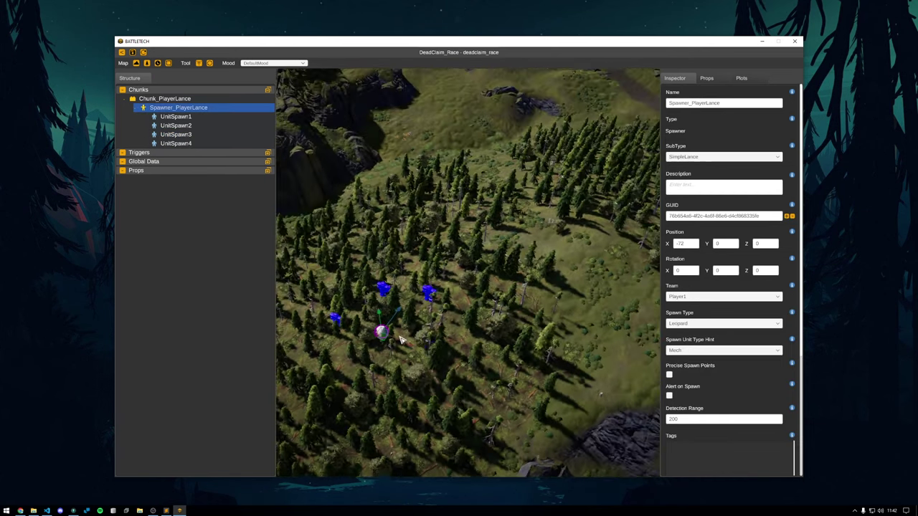
scroll(387, 340, down, 3)
key(a)
click(471, 391)
drag(471, 391, 546, 356)
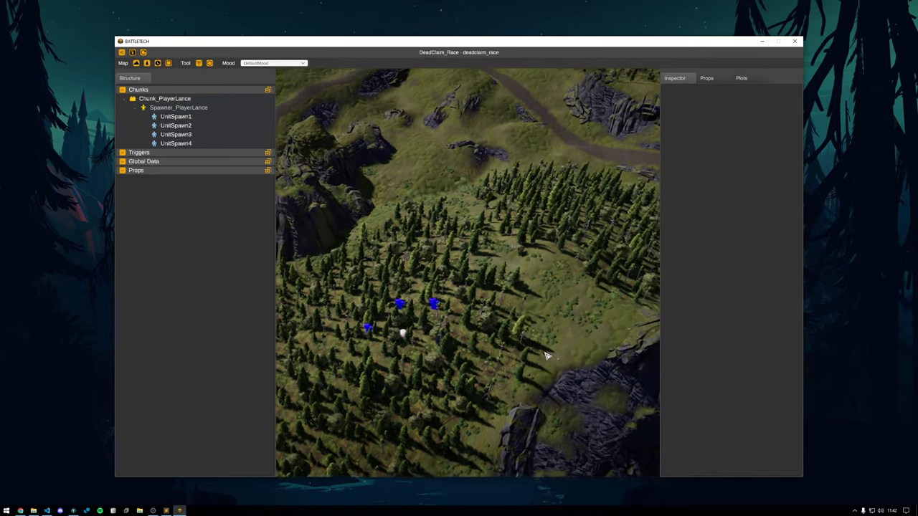
scroll(594, 292, down, 4)
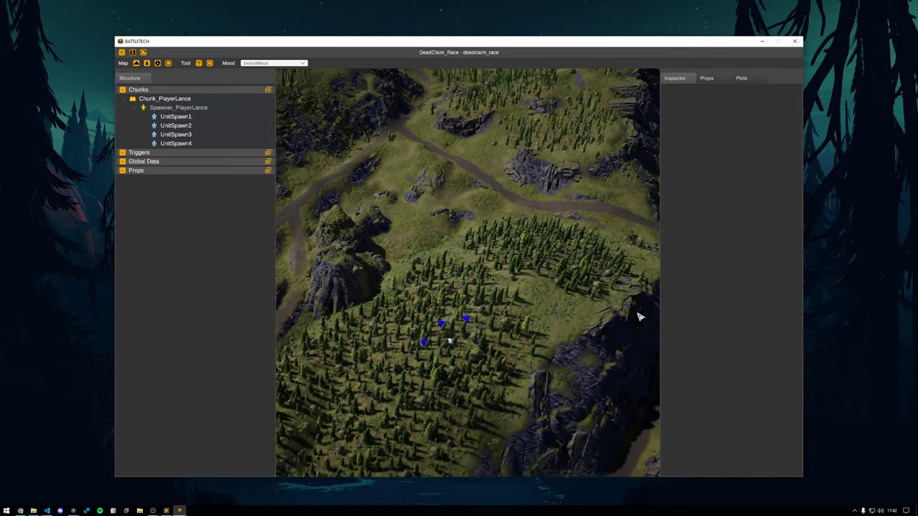
scroll(640, 317, down, 5)
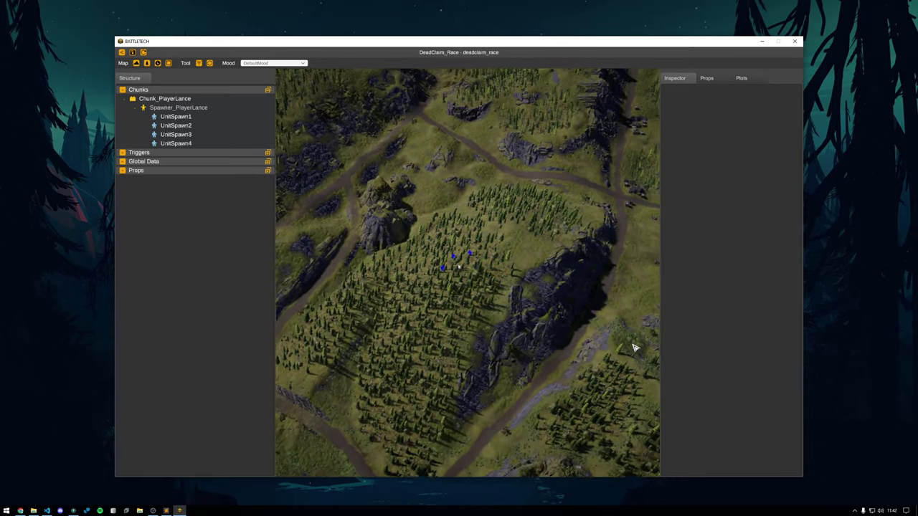
scroll(642, 337, up, 2)
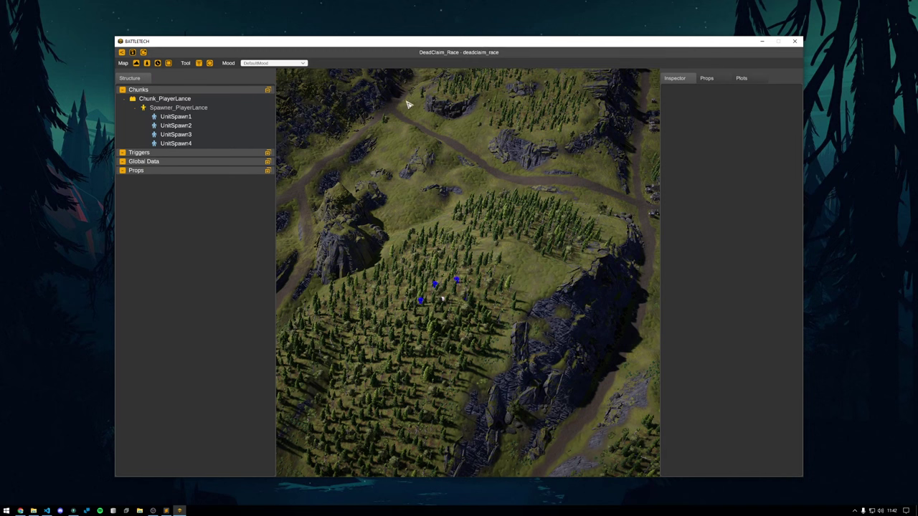
Create a new Lance chunk and rename it Chunk_Employer.
click(136, 108)
click(127, 99)
right_click(171, 91)
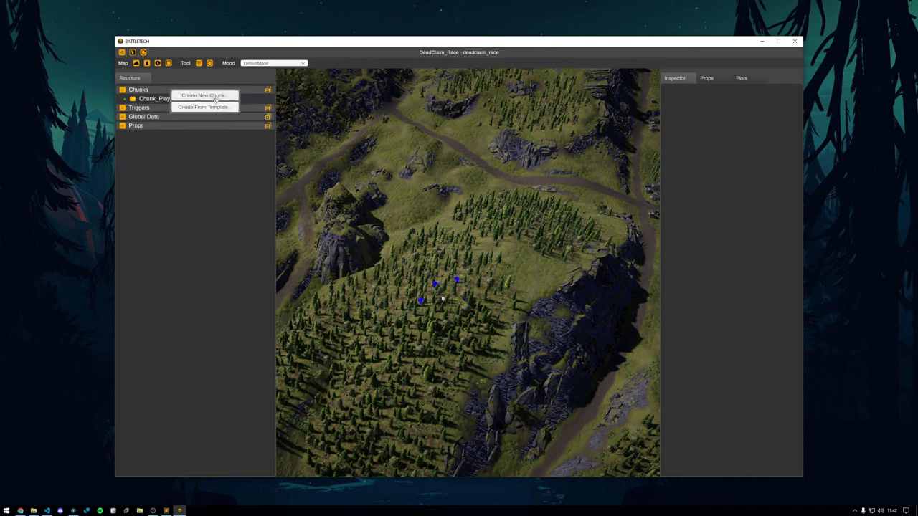
click(214, 98)
click(213, 119)
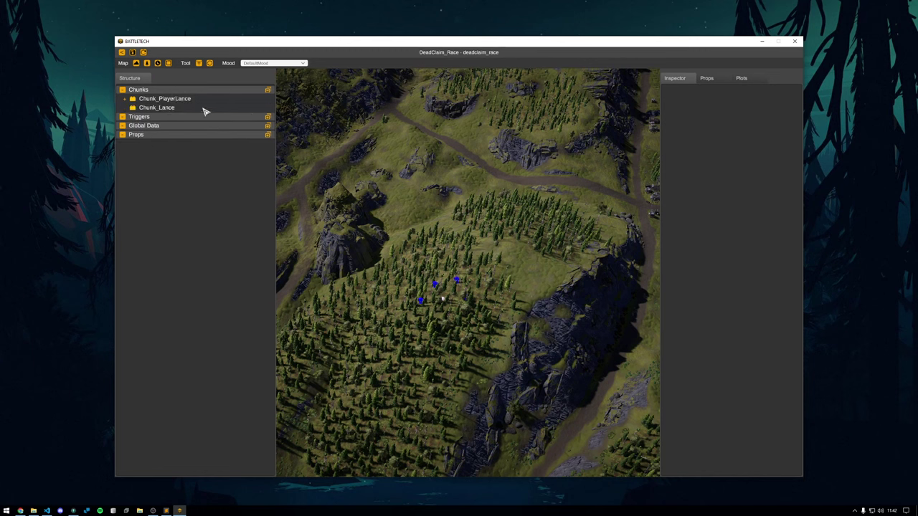
click(717, 105)
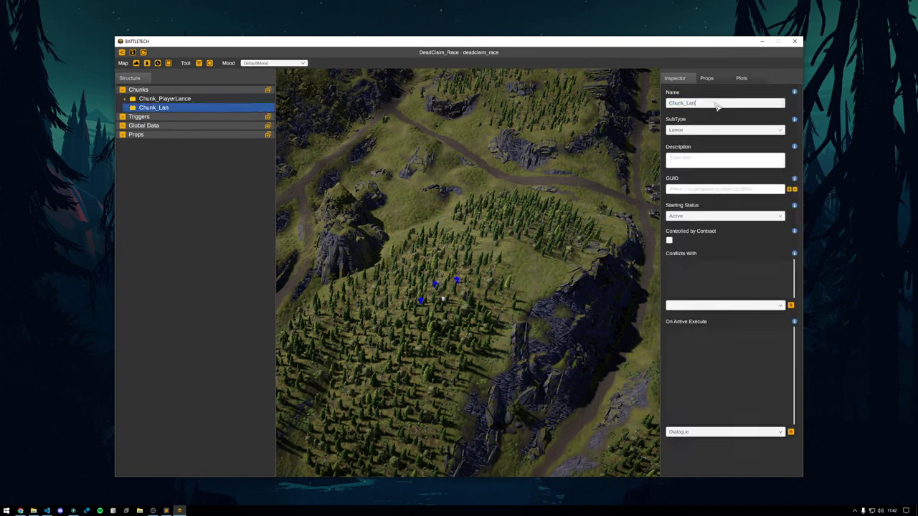
text(EMployer)
Add a SimpleLance spawner node to Chunk_Employer.
right_click(170, 111)
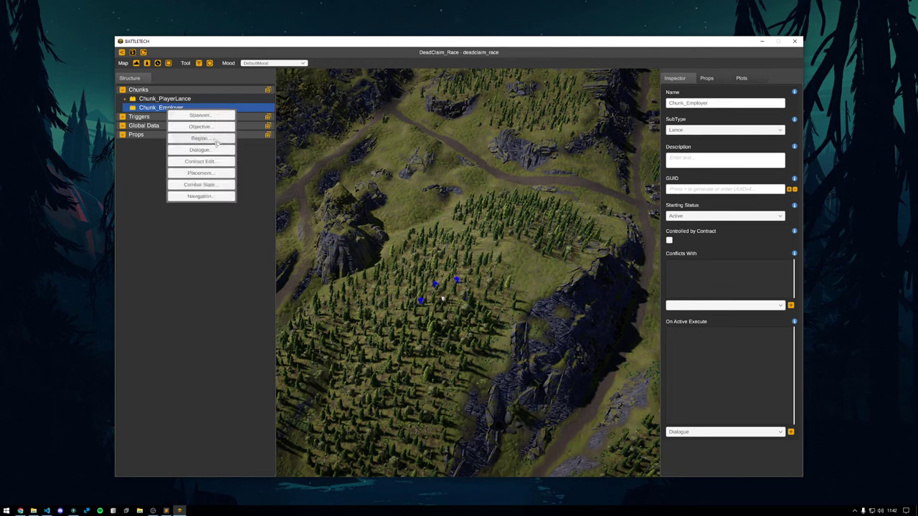
click(212, 126)
click(210, 117)
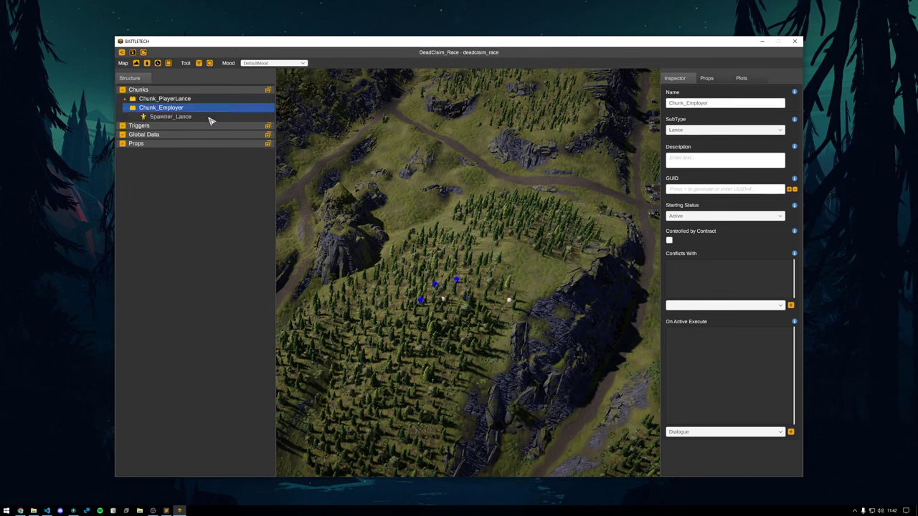
Rename the spawner under Chunk_Employer to Spawner_EmployerLance.
click(186, 117)
click(715, 104)
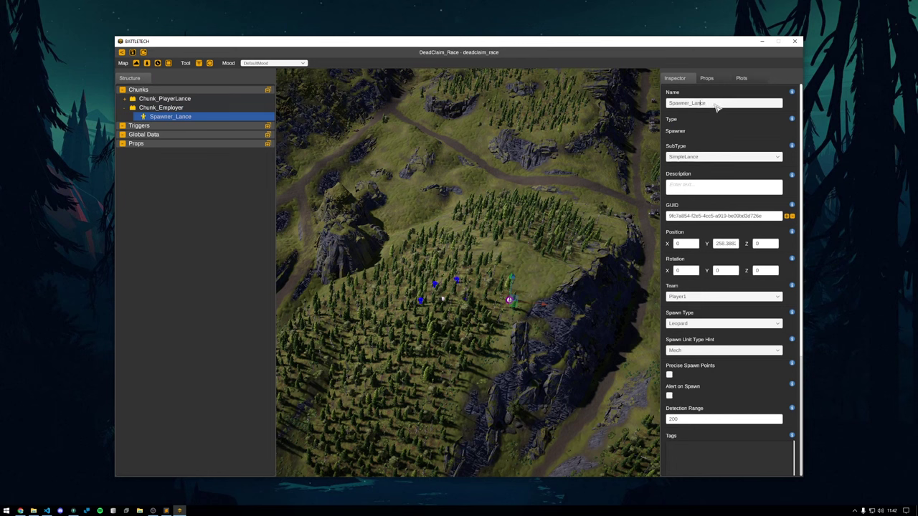
key(Left)
key(Left)
key(Left)
key(Left)
key(Left)
text(Emp)
Try the Employer team on Spawner_EmployerLance and return it to Player1.
click(704, 299)
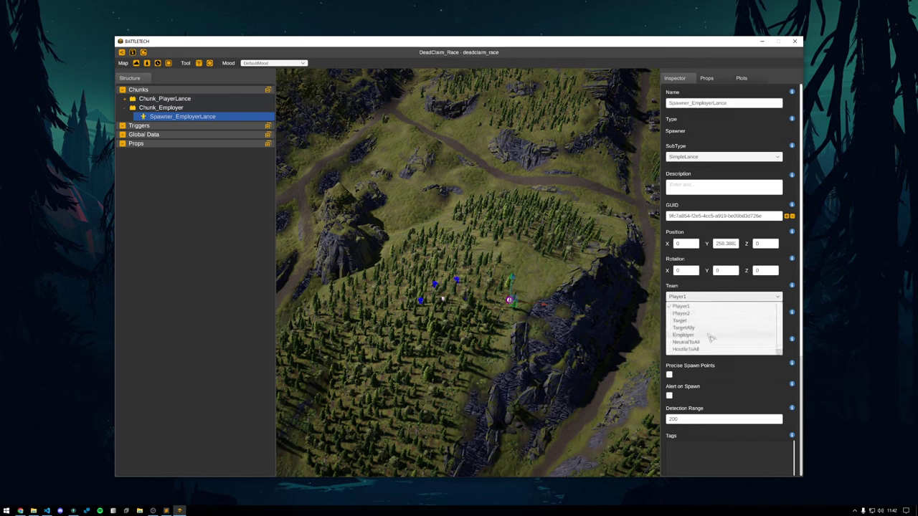
click(685, 334)
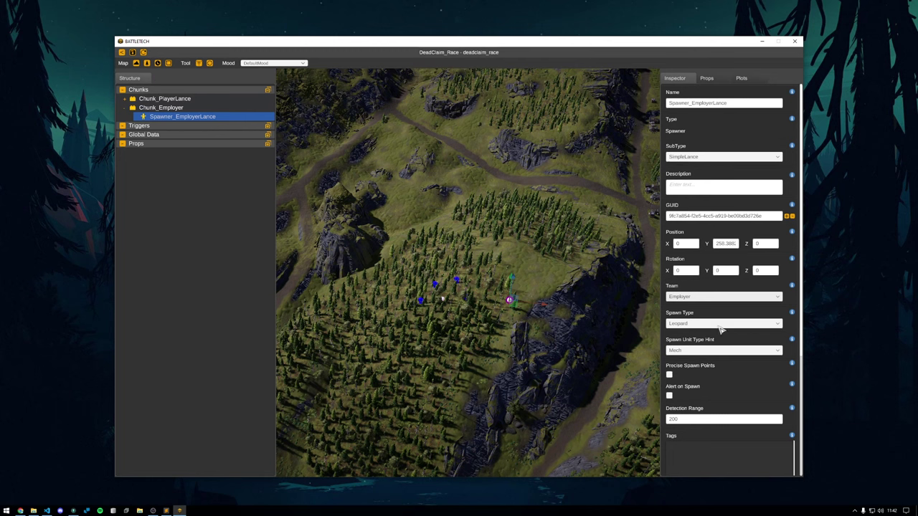
click(704, 296)
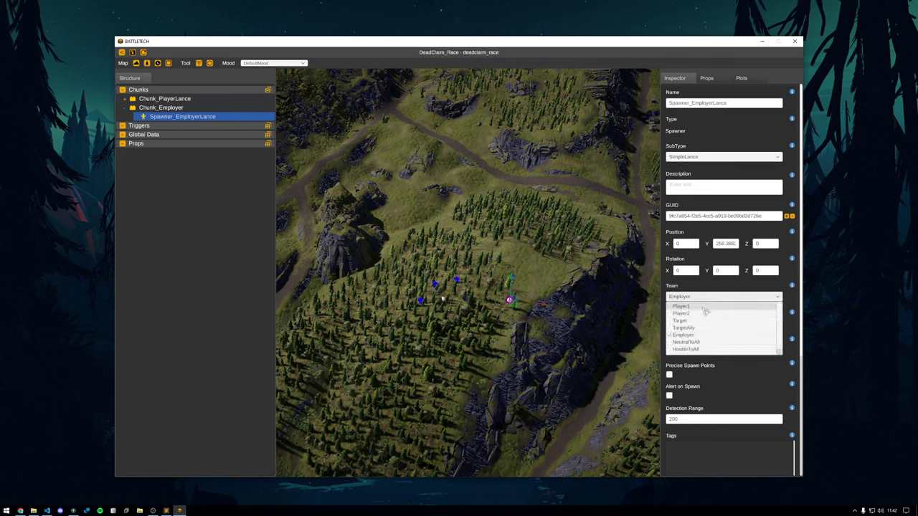
click(704, 306)
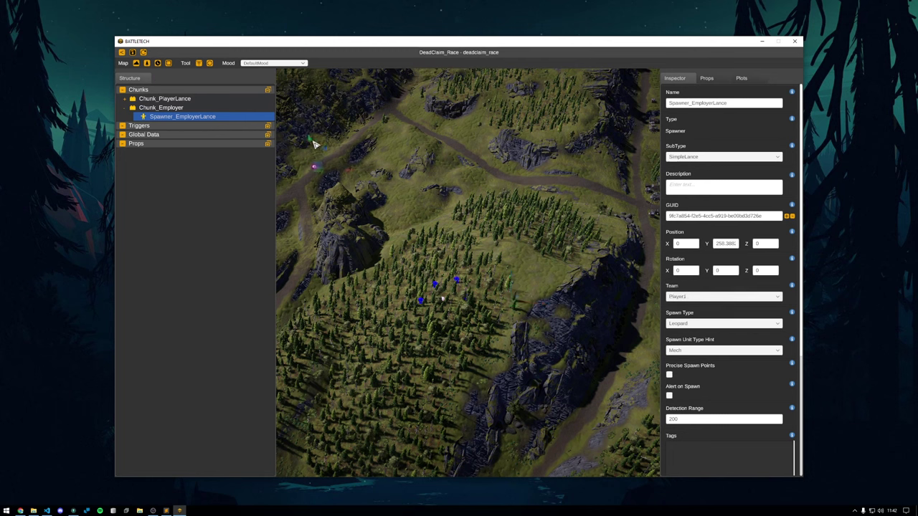
Move Spawner_EmployerLance onto the road edge at X -312, Z about 249.4.
click(314, 162)
key(f)
scroll(463, 258, down, 3)
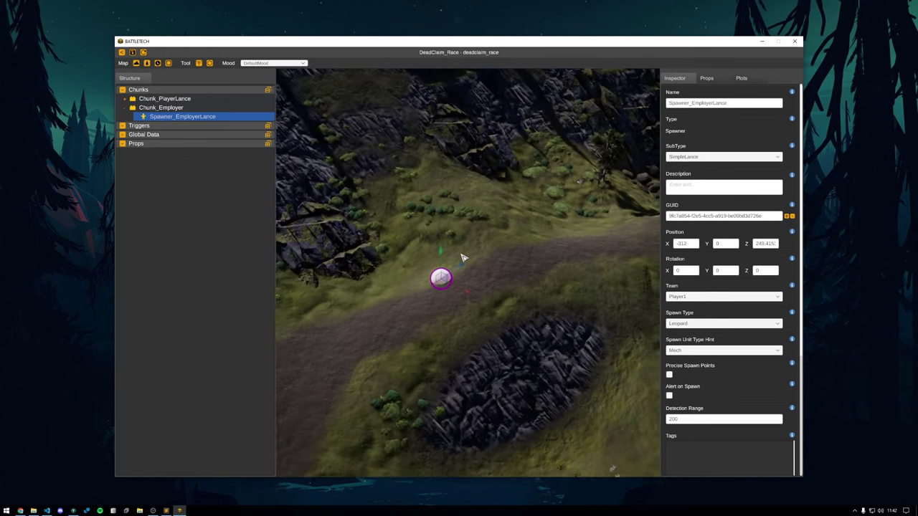
Create UnitSpawn1 under Spawner_EmployerLance and rotate it to Y 160.
right_click(172, 121)
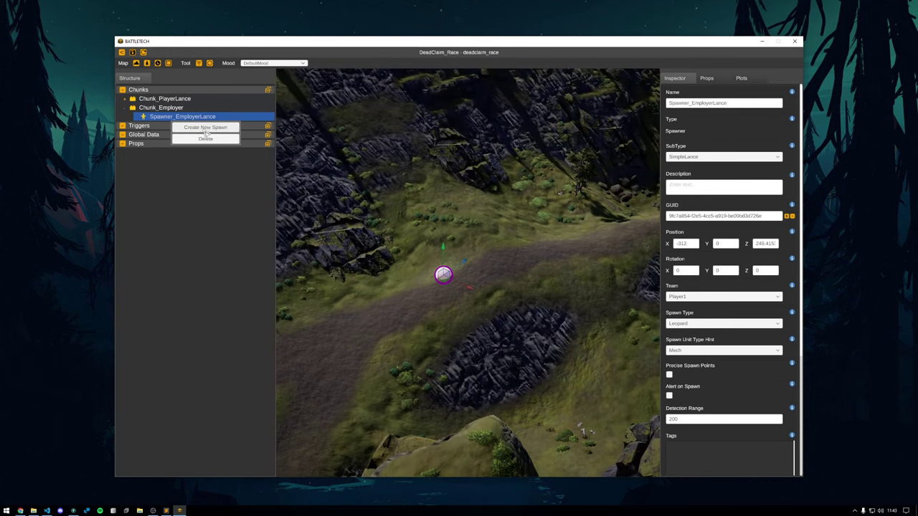
click(206, 128)
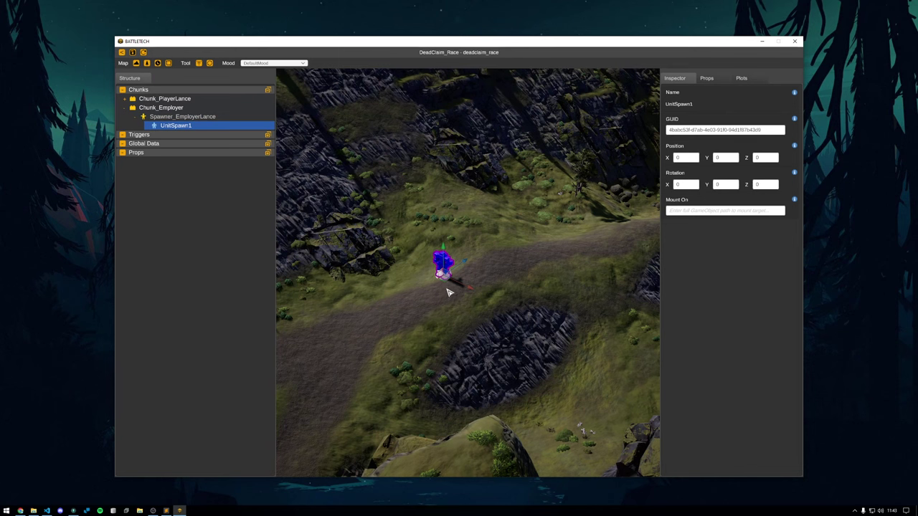
scroll(446, 303, up, 3)
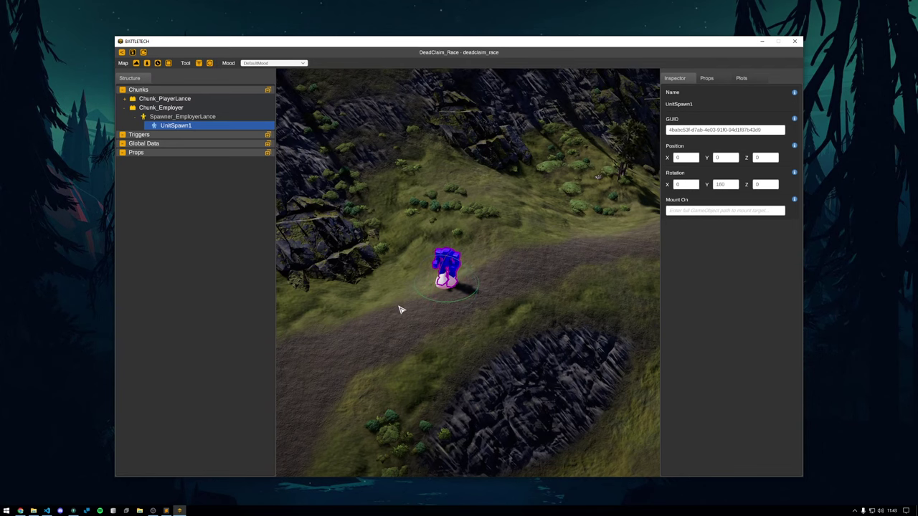
scroll(516, 332, down, 3)
key(w)
drag(495, 309, 481, 334)
key(ctrl+z)
Set the team of Spawner_EmployerLance to Employer.
click(198, 117)
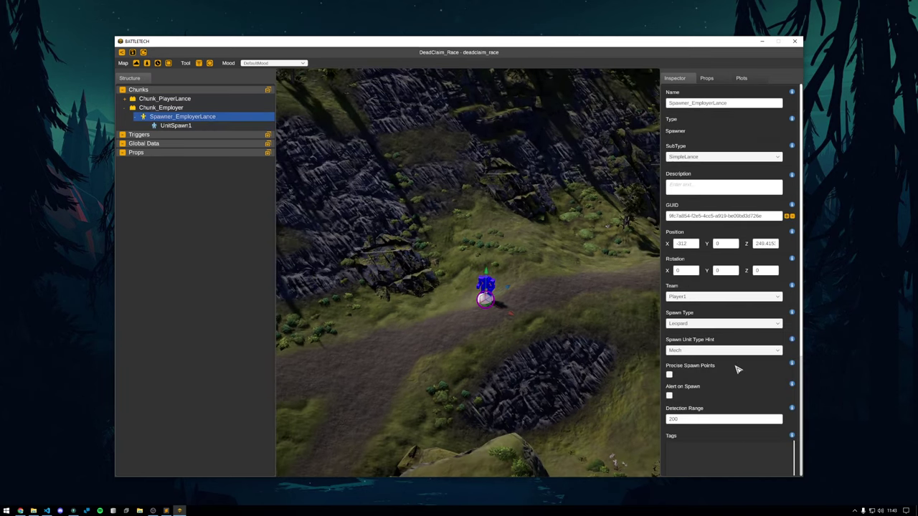
click(699, 297)
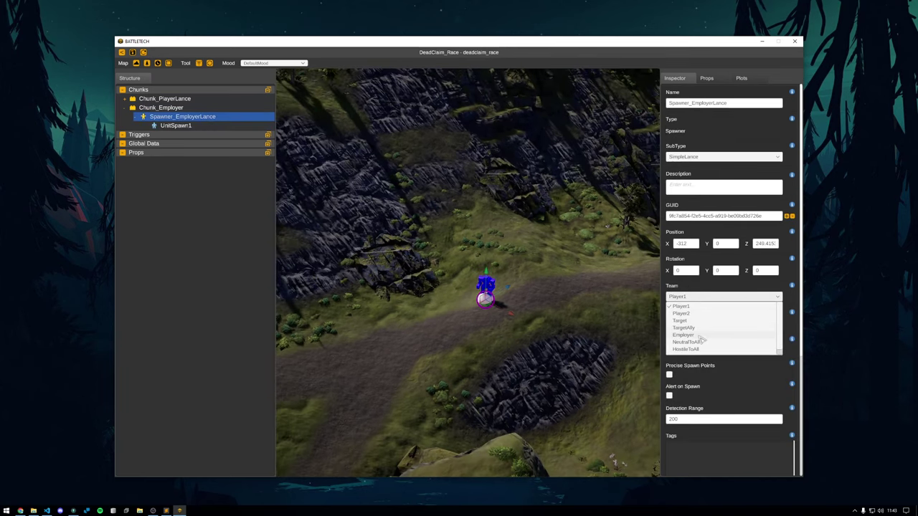
click(700, 335)
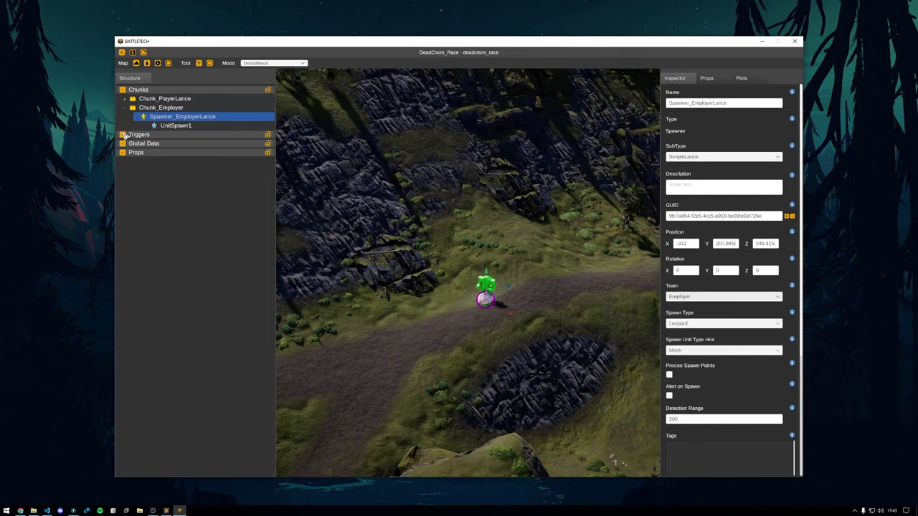
Move the employer's UnitSpawn1 to X -12, Z about -20.78, and add UnitSpawn2 at X 12, Z about -20.78.
click(172, 125)
drag(493, 307, 418, 319)
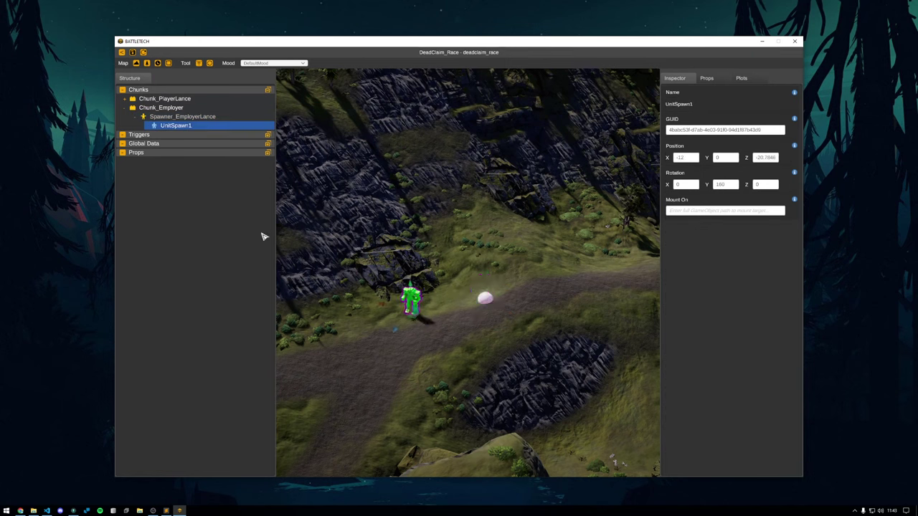
right_click(184, 126)
click(200, 134)
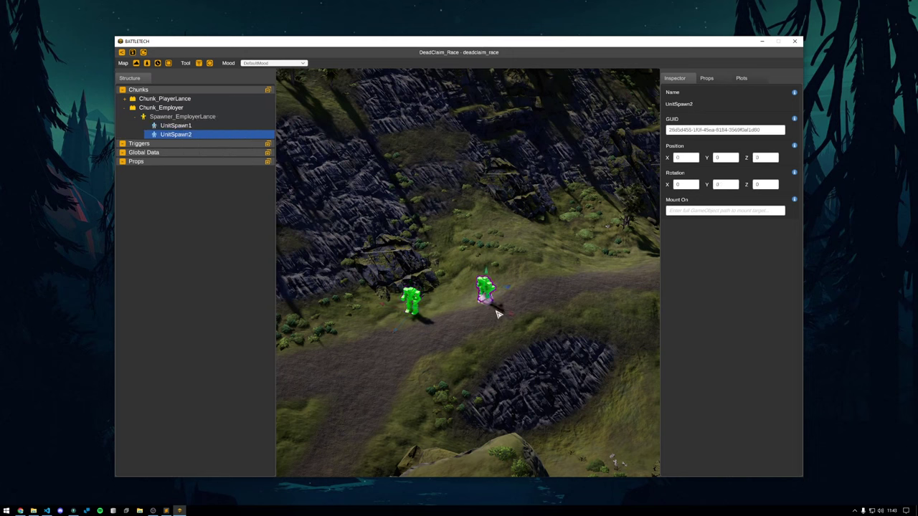
drag(493, 308, 490, 346)
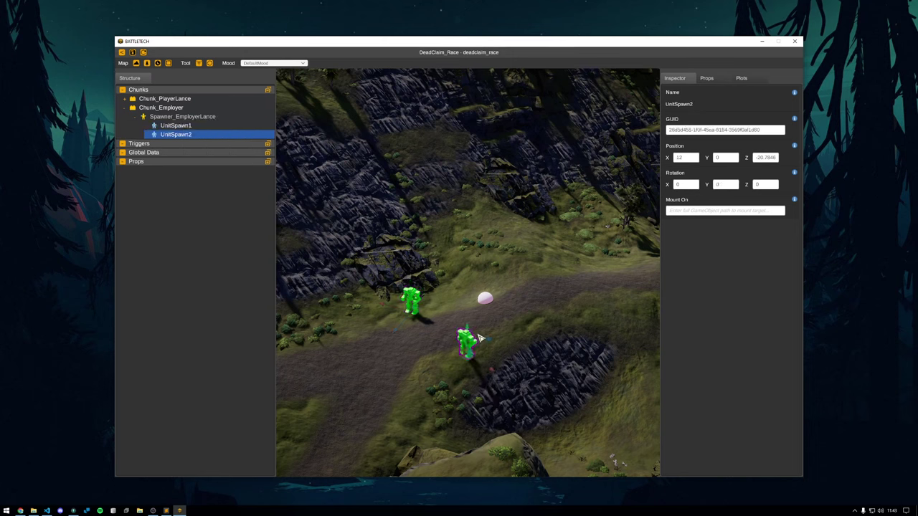
Rotate Spawner_EmployerLance with its unit spawns to Y 180.
click(485, 299)
click(407, 303)
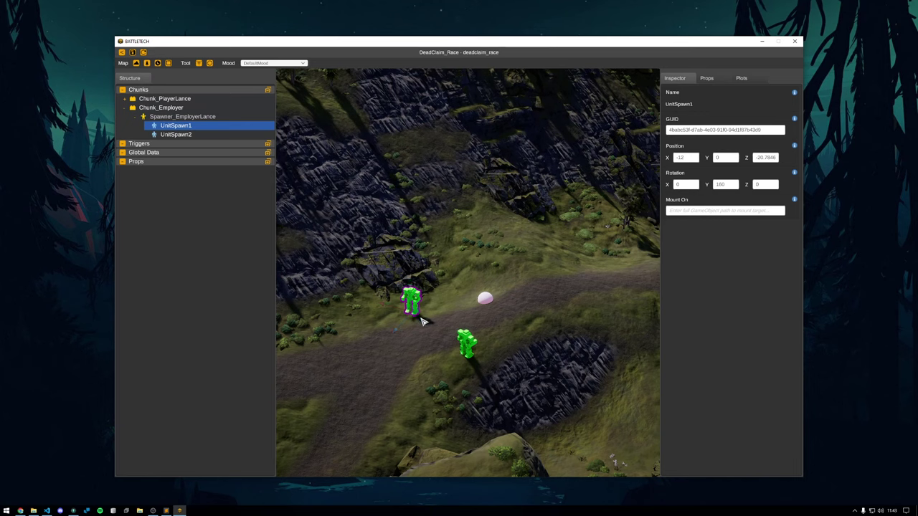
click(486, 301)
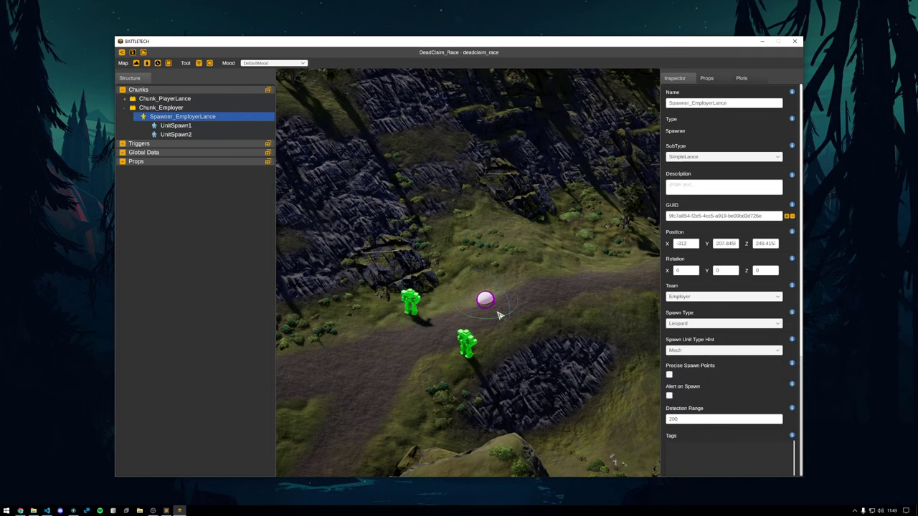
drag(499, 314, 439, 316)
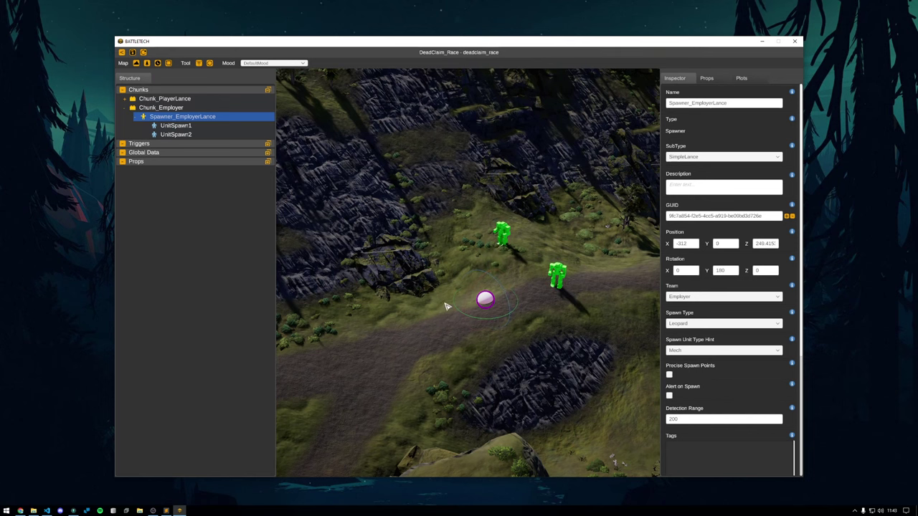
Move UnitSpawn2 and UnitSpawn1 back to the road-junction side of the employer spawner, with UnitSpawn1 rotated to Y 335.
key(s)
click(502, 234)
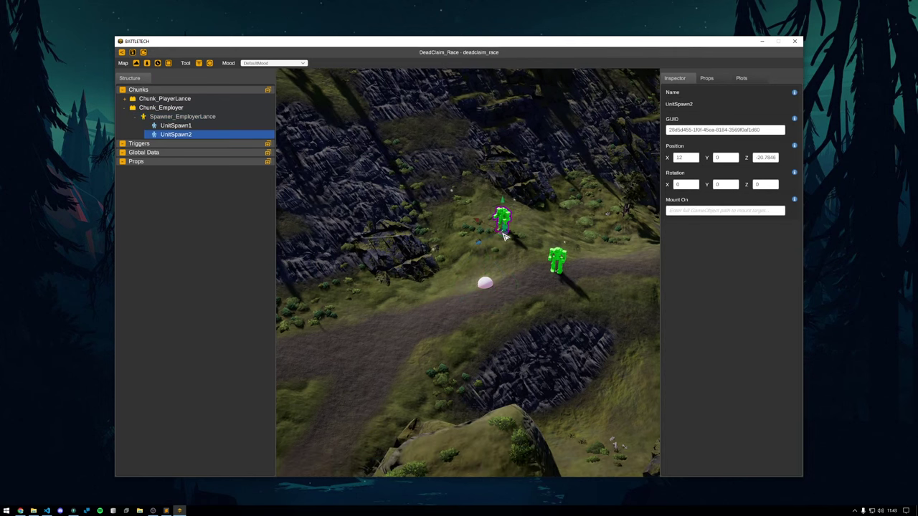
click(561, 288)
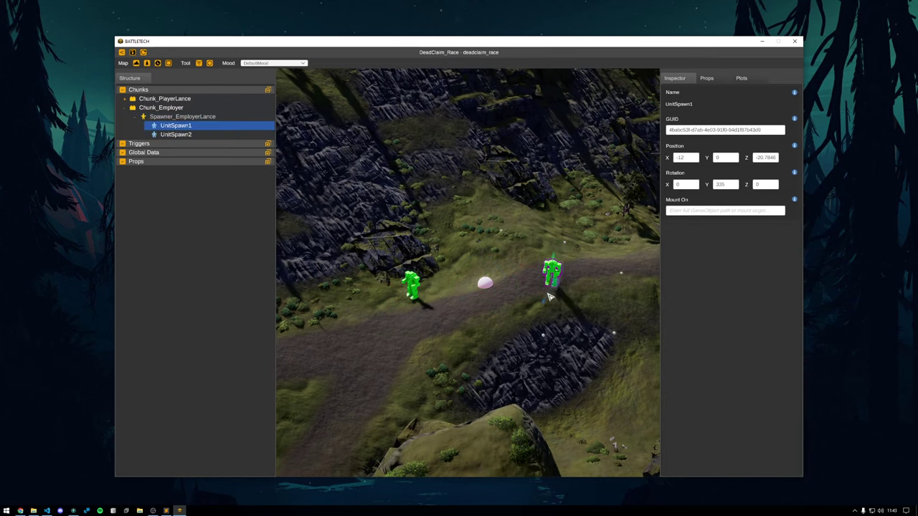
drag(534, 301, 466, 334)
Deselect the unit spawns and save the encounter.
click(528, 307)
key(a)
key(s)
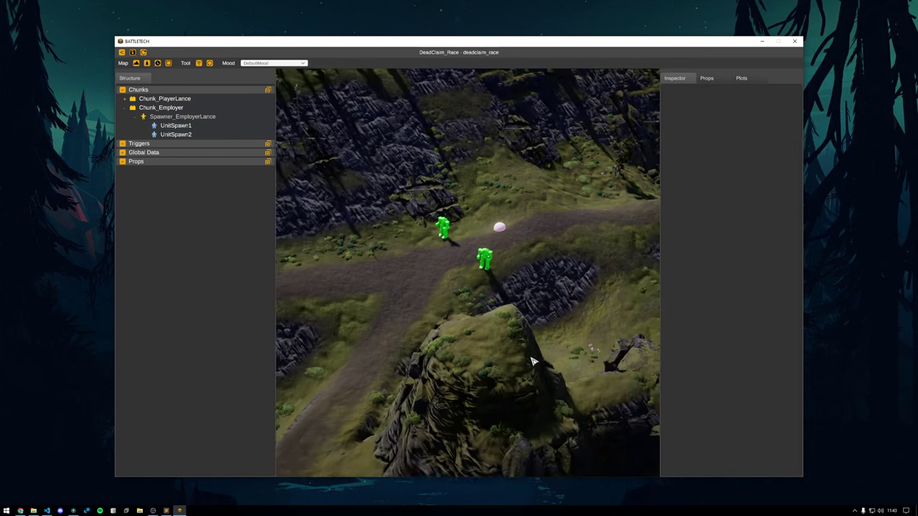
scroll(533, 362, down, 3)
key(d)
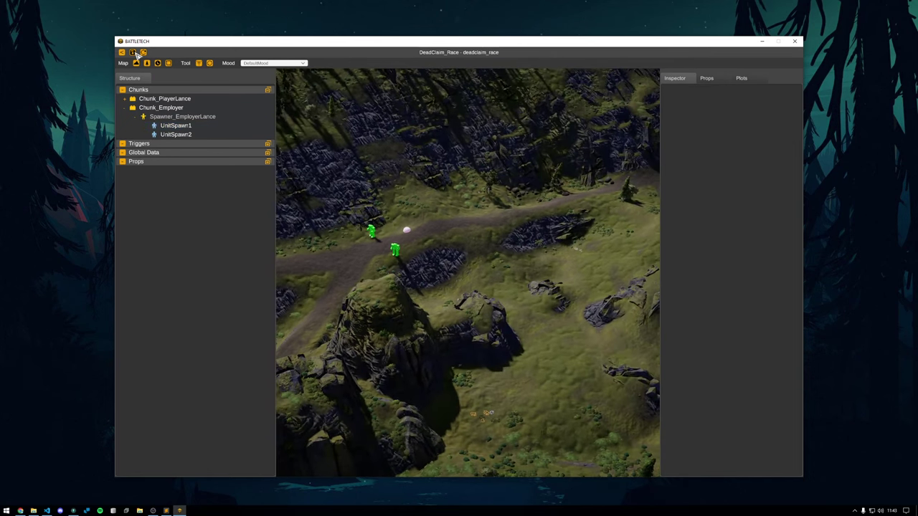
click(135, 53)
Survey the map to compare the placement of the player lance in the forest with the employer lance on the road.
click(438, 306)
key(s)
key(d)
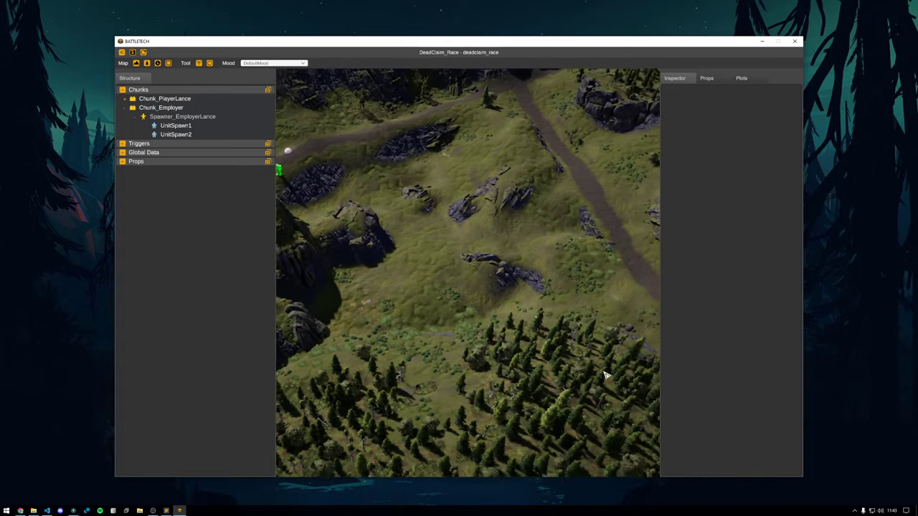
key(s)
key(a)
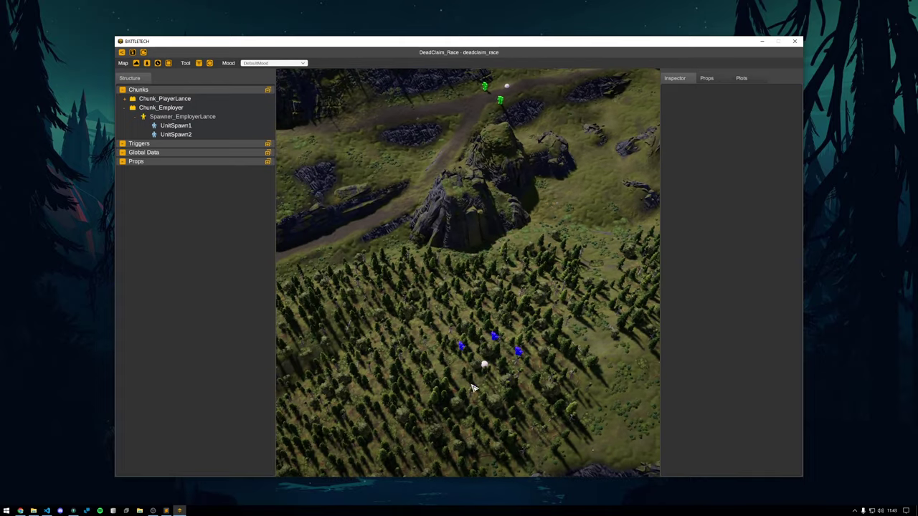
key(s)
key(a)
drag(471, 389, 707, 341)
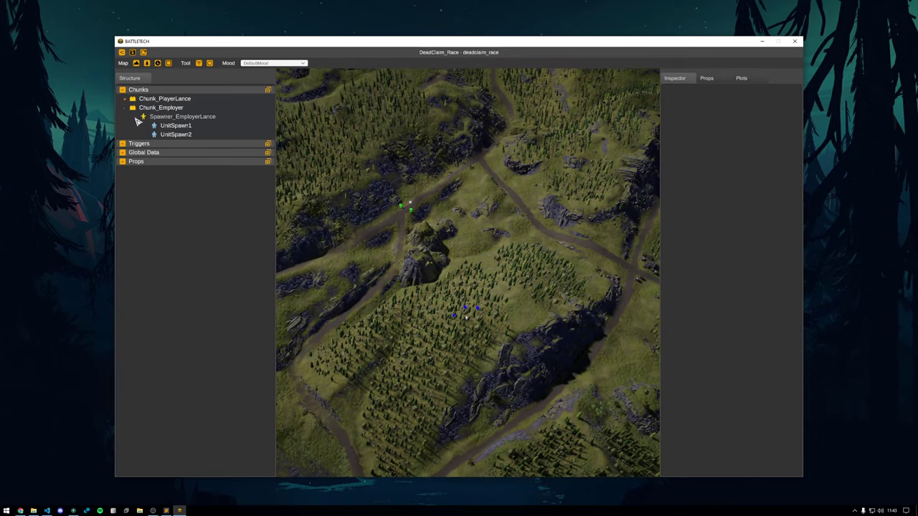
Collapse Chunk_Employer and create a new Encounter Boundary chunk.
click(127, 111)
click(126, 108)
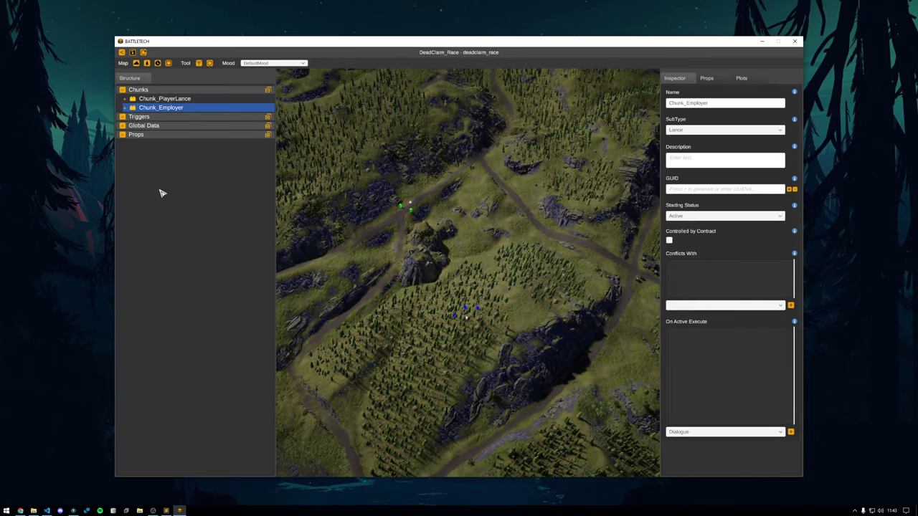
right_click(174, 90)
click(197, 107)
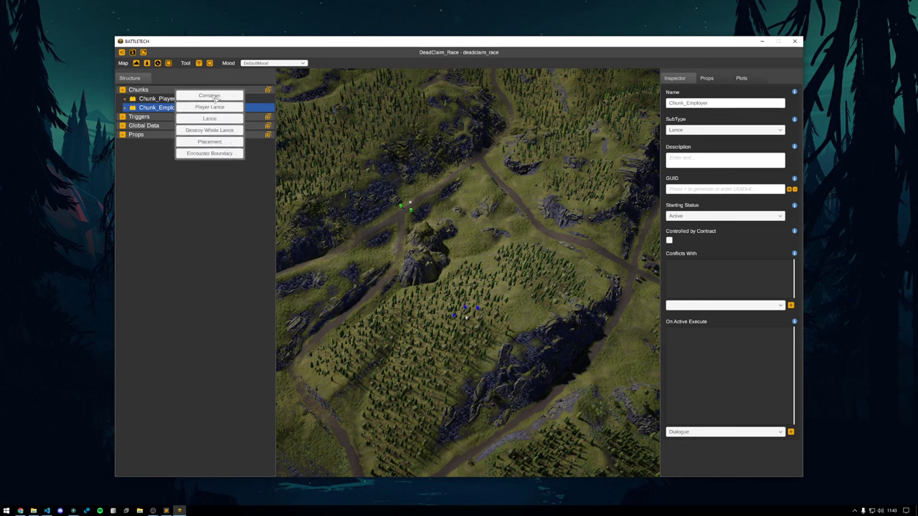
click(220, 153)
Add a Boundary region node to Chunk_EncounterBoundary and select it.
click(172, 117)
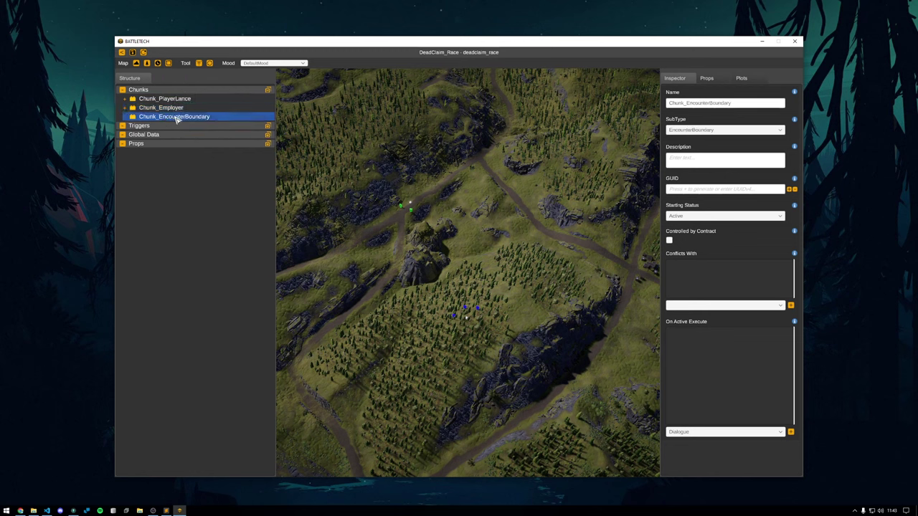
right_click(175, 117)
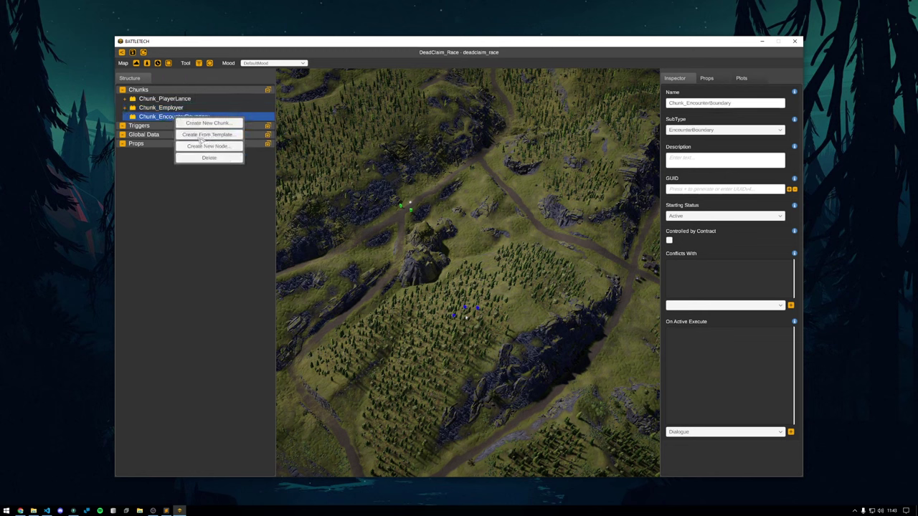
click(170, 115)
right_click(168, 118)
click(220, 149)
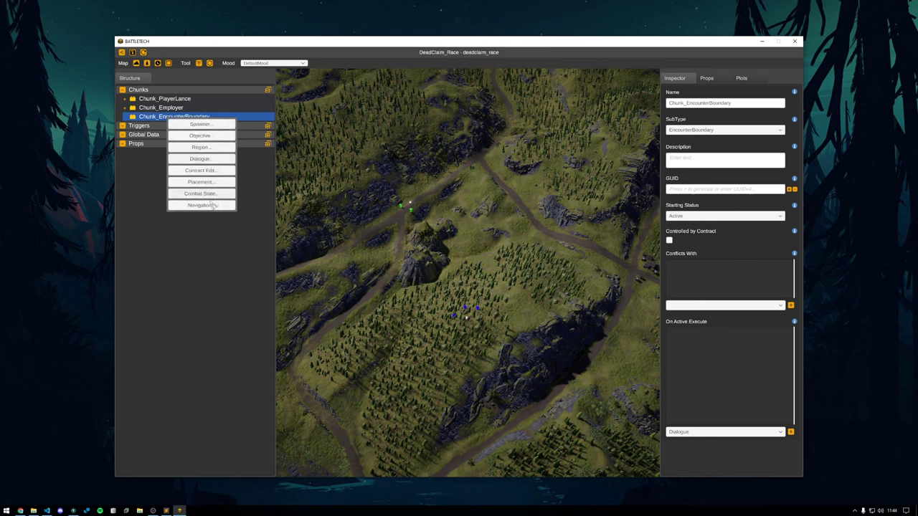
click(213, 148)
click(212, 135)
click(205, 128)
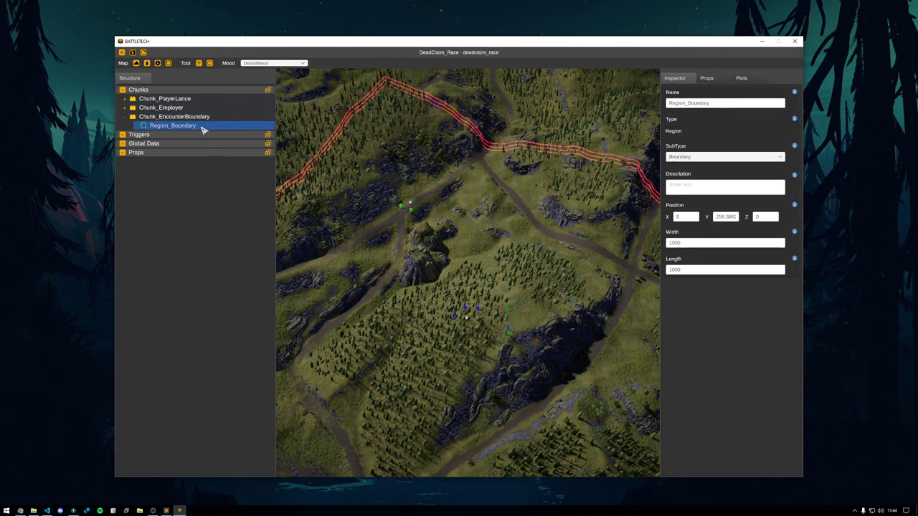
Set the width of Region_Boundary to 500.
drag(326, 301, 394, 357)
scroll(393, 359, down, 3)
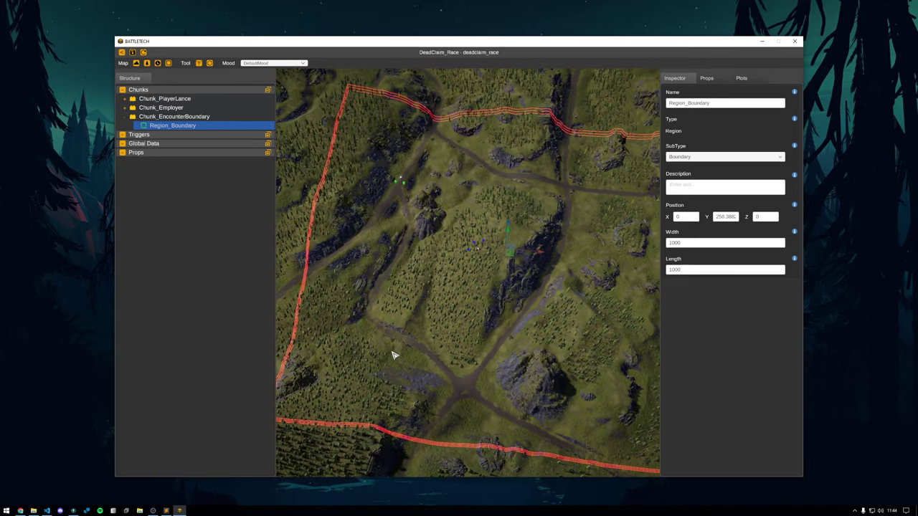
click(712, 243)
text(500)
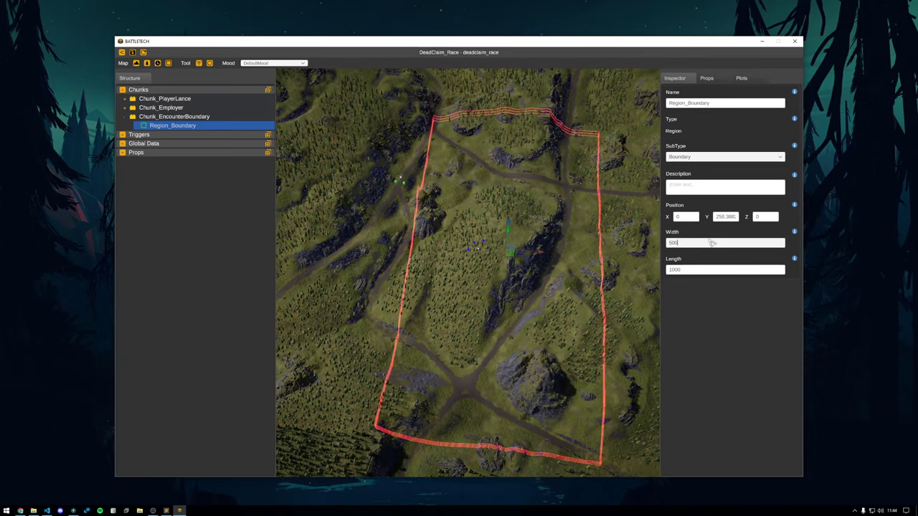
Set the length of Region_Boundary to 700 and move the region west to about X -102.5, Z -8.5.
click(704, 269)
text(700)
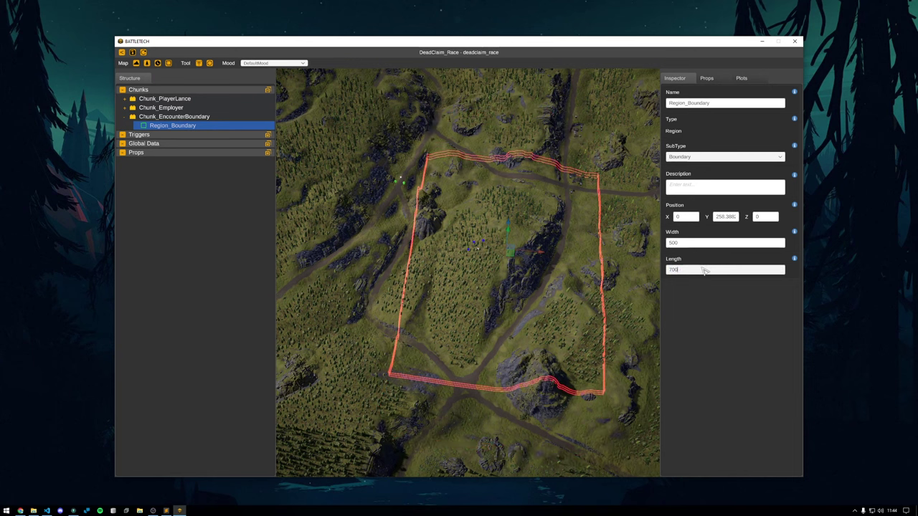
key(Return)
drag(508, 261, 473, 256)
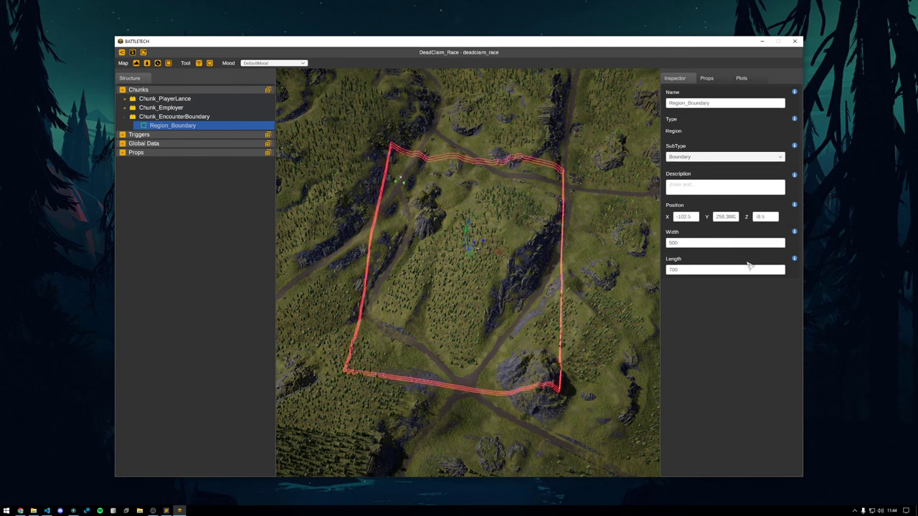
Try a width of 700 for Region_Boundary and set it back to 500.
click(691, 244)
text(700)
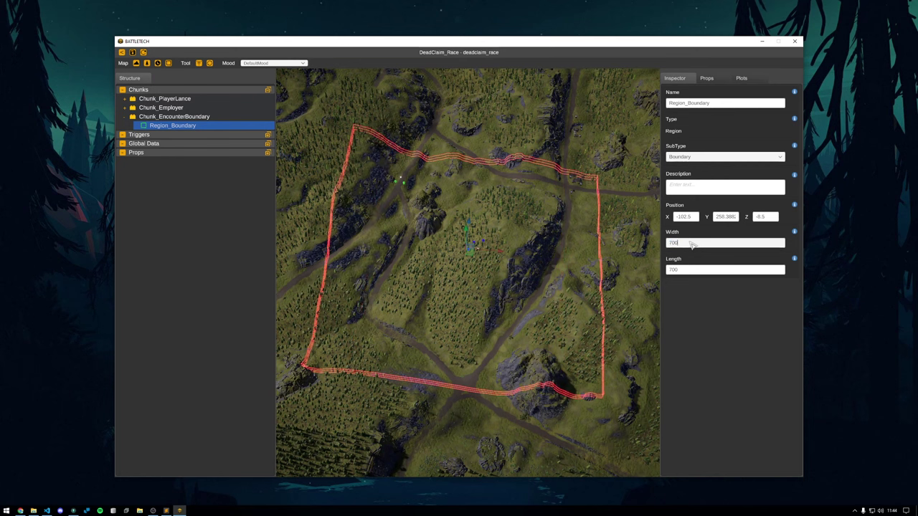
key(BackSpace)
key(BackSpace)
key(BackSpace)
text(500)
Set Region_Boundary's length to 900 and width to 700, and shift the region slightly north on the map.
click(695, 270)
text(900)
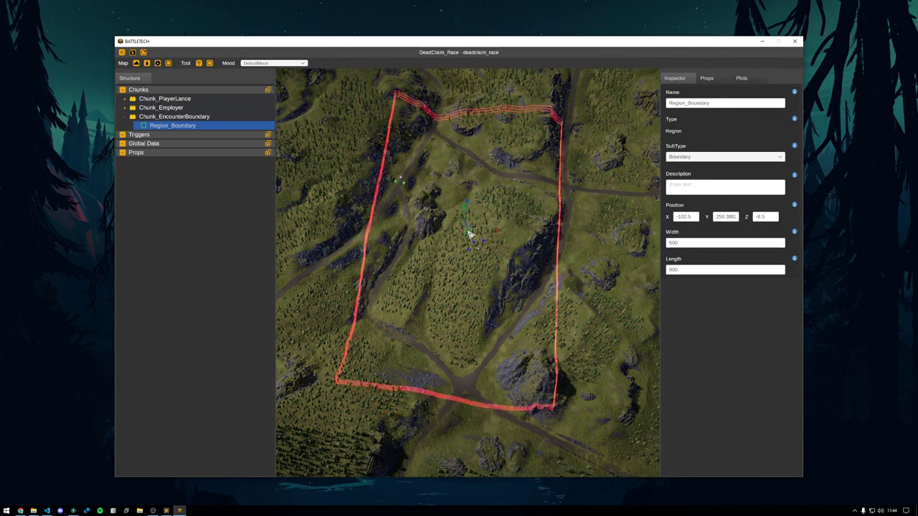
click(698, 245)
text(700)
mouse_move(470, 231)
mouse_down()
mouse_move(476, 241)
mouse_move(476, 233)
mouse_up()
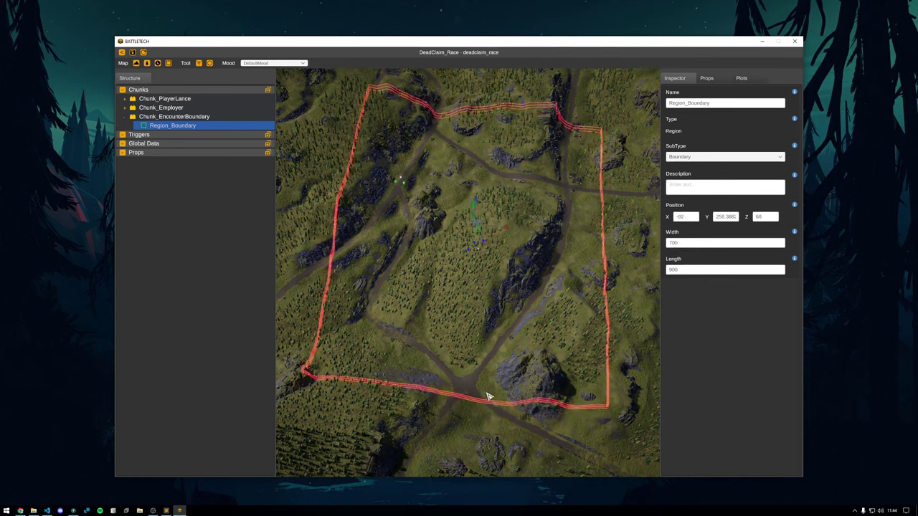
Save the encounter with the resized boundary and collapse Chunk_EncounterBoundary.
click(558, 191)
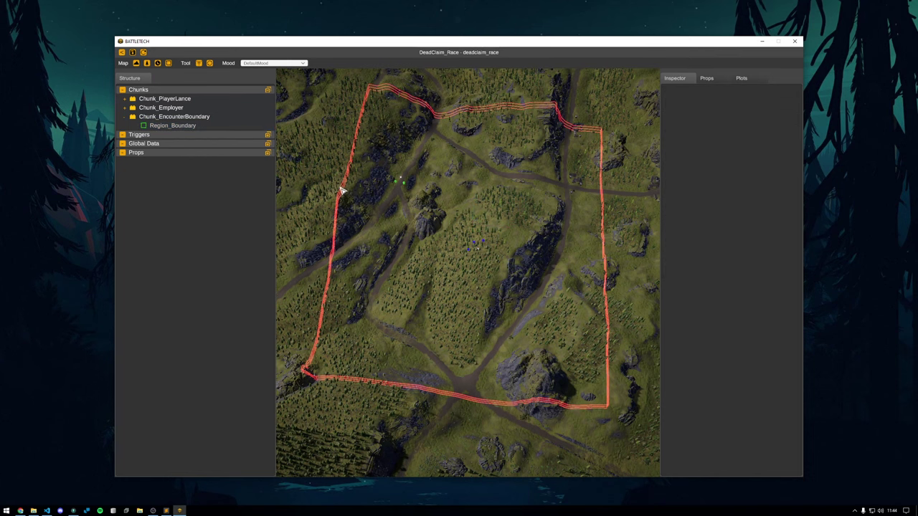
click(133, 52)
click(425, 307)
key(d)
drag(530, 252, 436, 235)
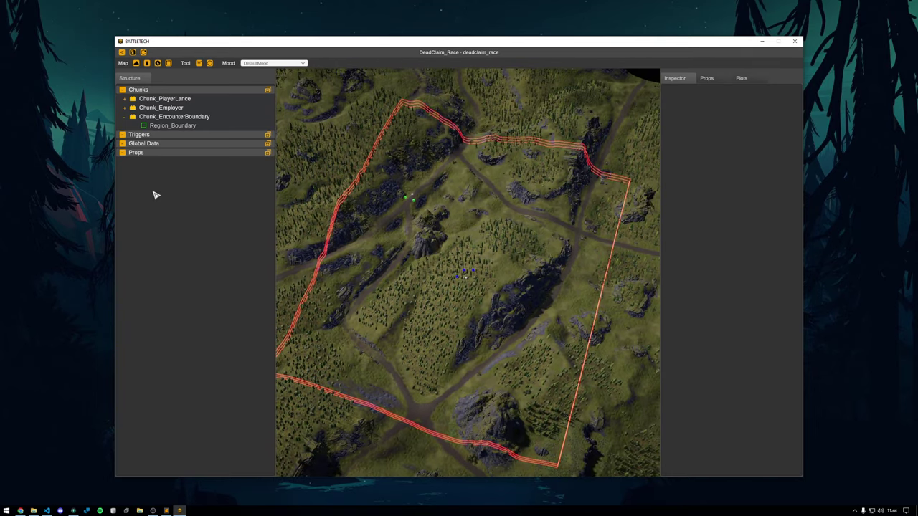
click(125, 117)
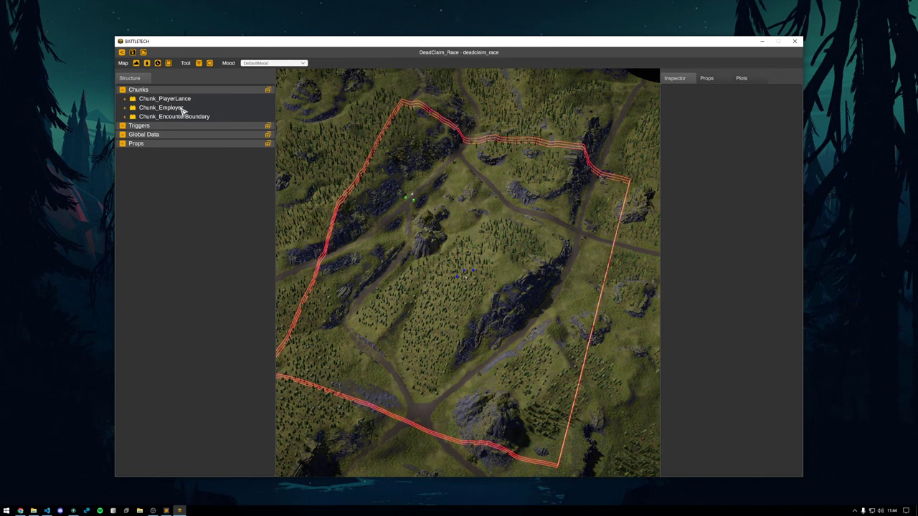
Create a new Container chunk and place it directly above Chunk_EncounterBoundary in the structure.
right_click(183, 90)
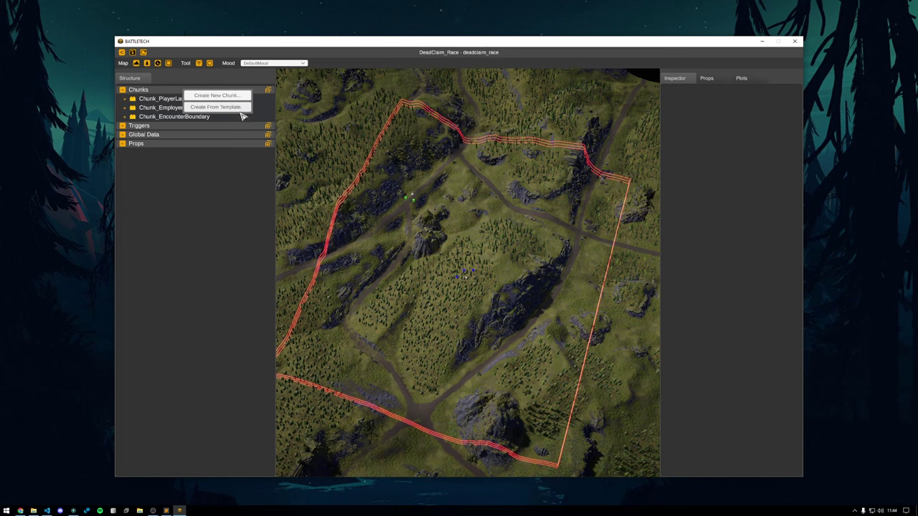
click(172, 91)
right_click(177, 90)
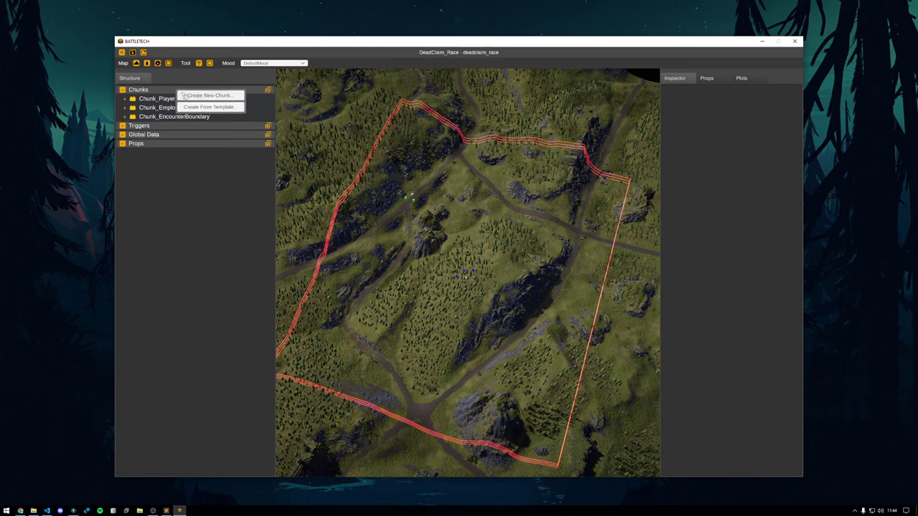
click(229, 97)
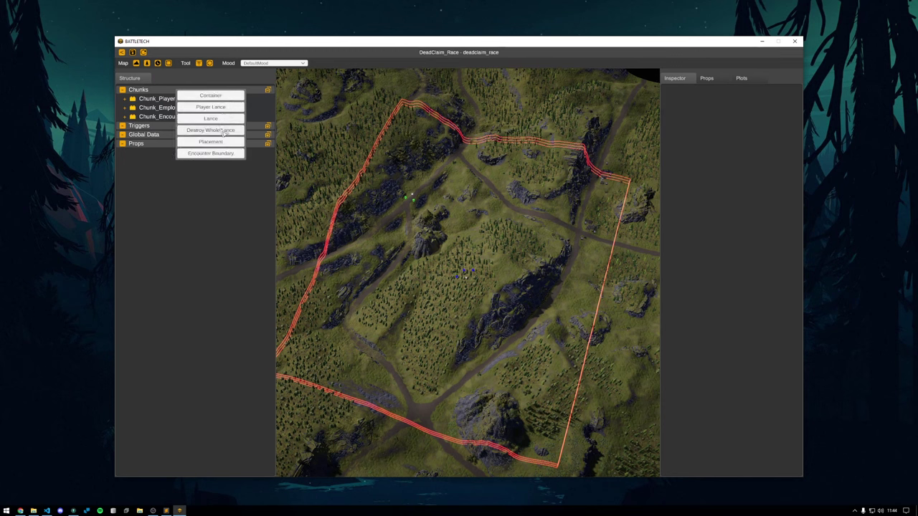
click(227, 96)
click(188, 126)
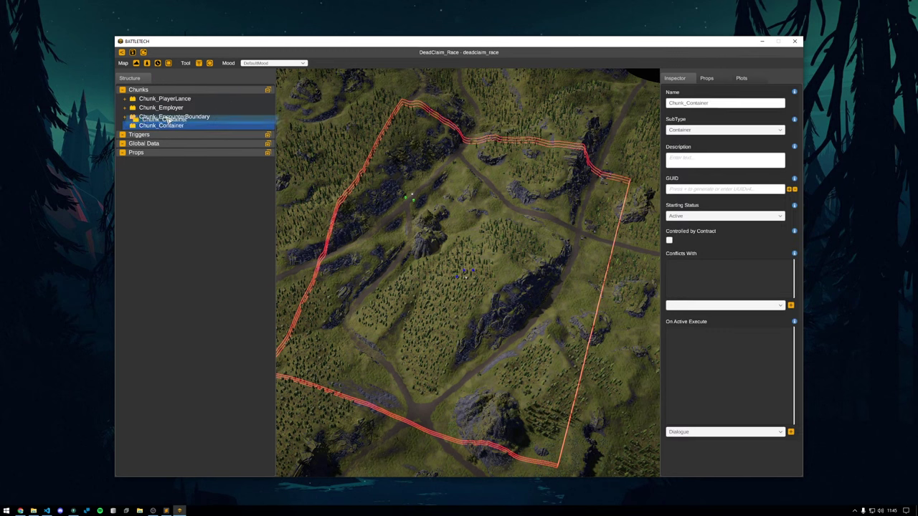
mouse_move(171, 109)
mouse_down()
mouse_move(173, 126)
mouse_move(176, 117)
mouse_up()
Rename the new container chunk as Chunk_Route.
click(714, 105)
key(BackSpace)
key(BackSpace)
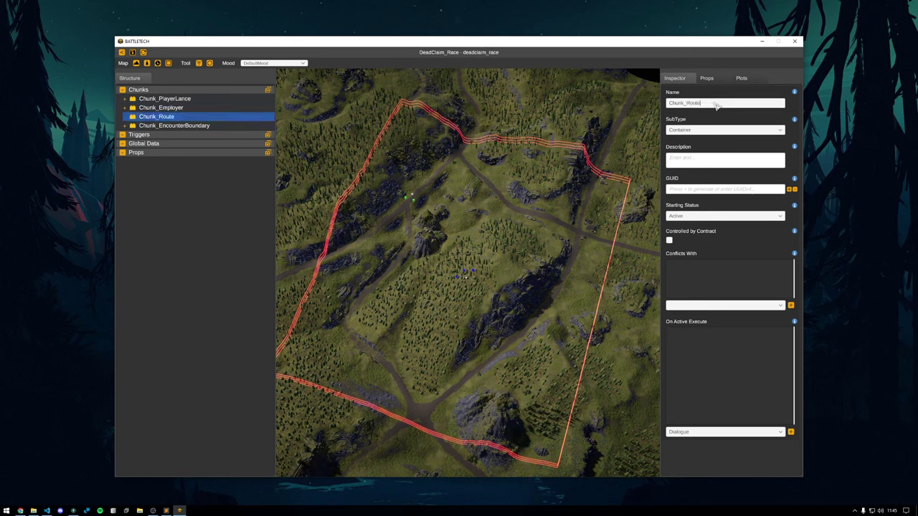
Add a Route navigation node to Chunk_Route.
right_click(151, 119)
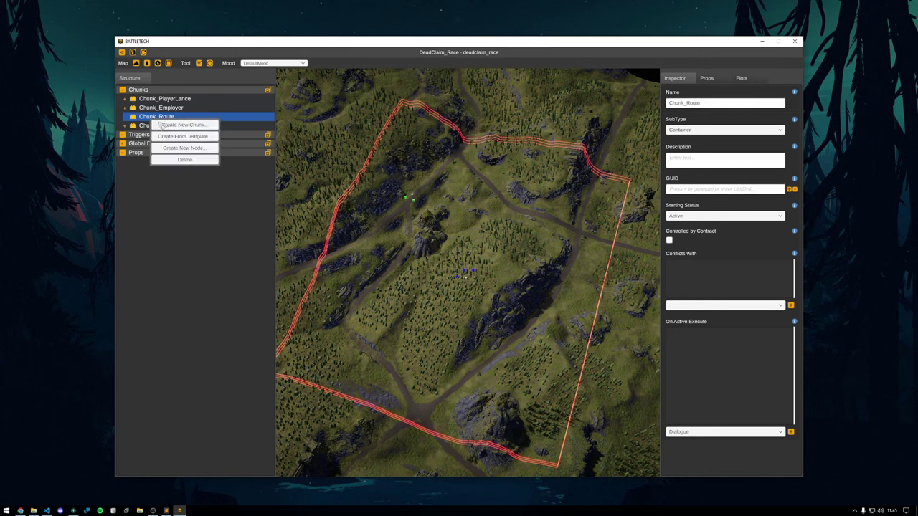
click(192, 149)
click(199, 206)
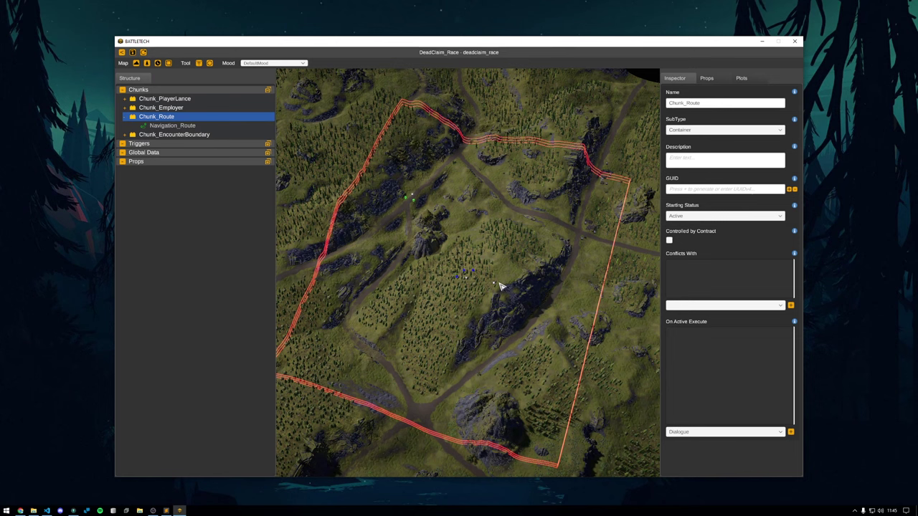
Move the route node beside the player lance in the forest, to about X -60, Z -21.
click(166, 126)
key(f)
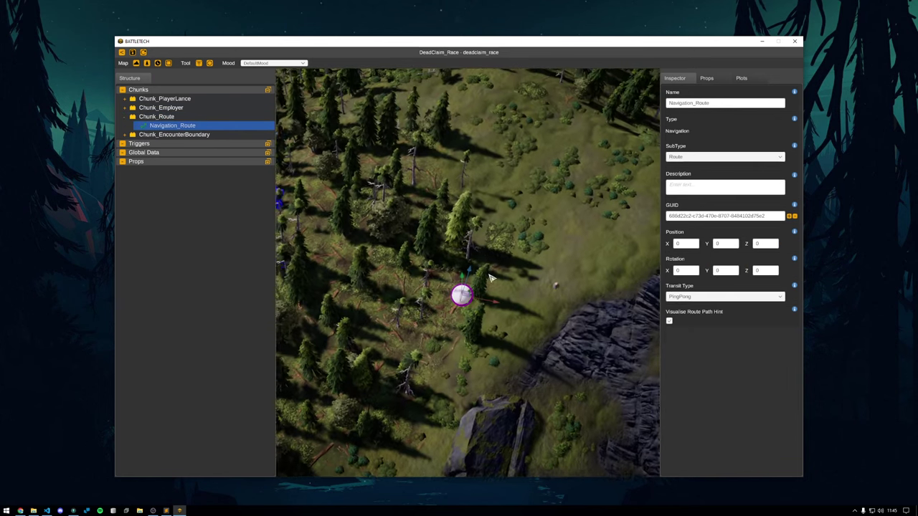
scroll(487, 275, down, 6)
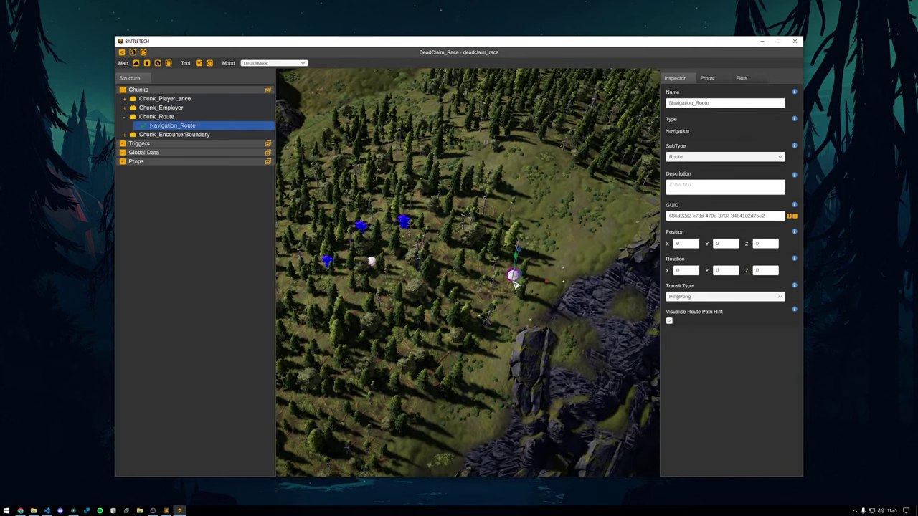
drag(511, 284, 380, 307)
drag(498, 336, 529, 244)
key(s)
key(s)
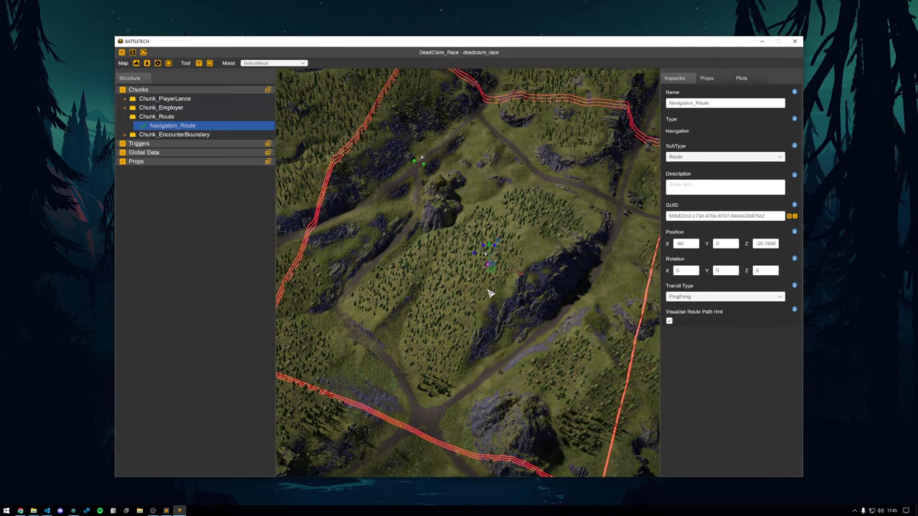
Add the first route point to Navigation_Route and place it by the employer lance at about X -240, Z 208.
right_click(190, 129)
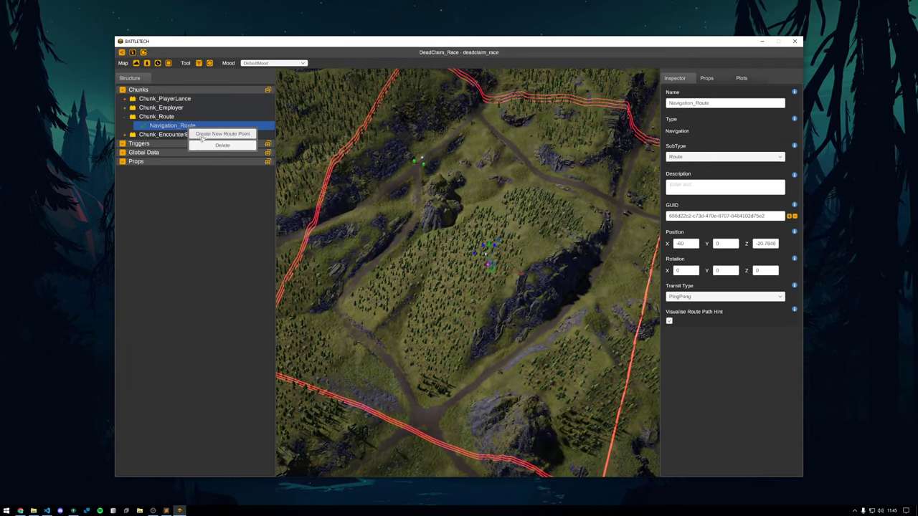
click(215, 134)
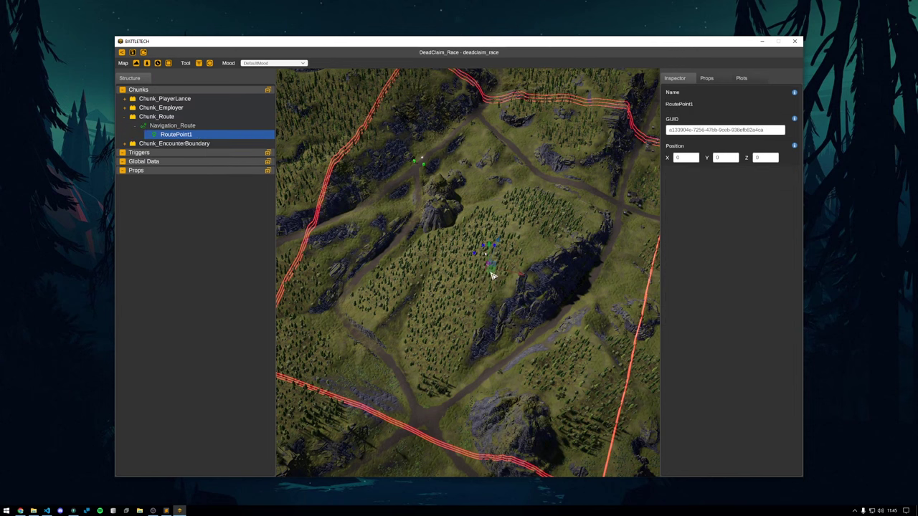
click(421, 183)
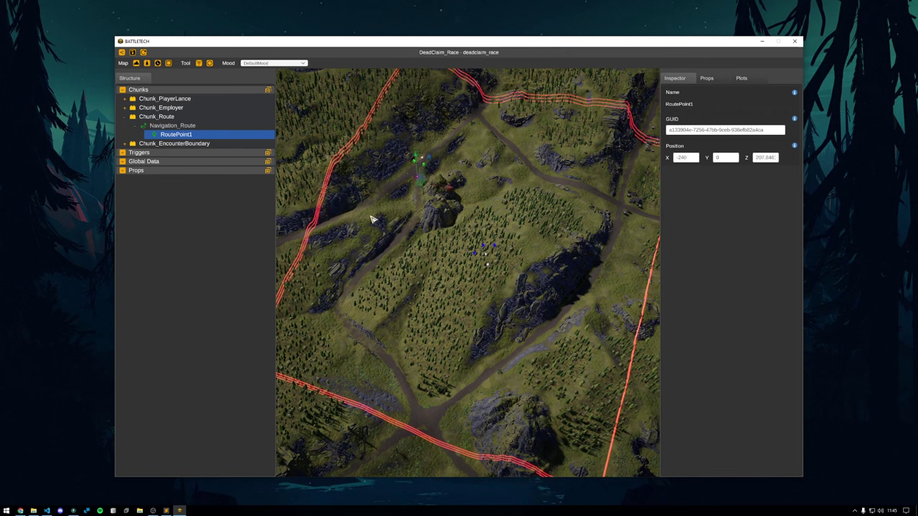
Add a second route point and place it along the road past the rock at about X -192, Z 42.
right_click(216, 125)
click(238, 137)
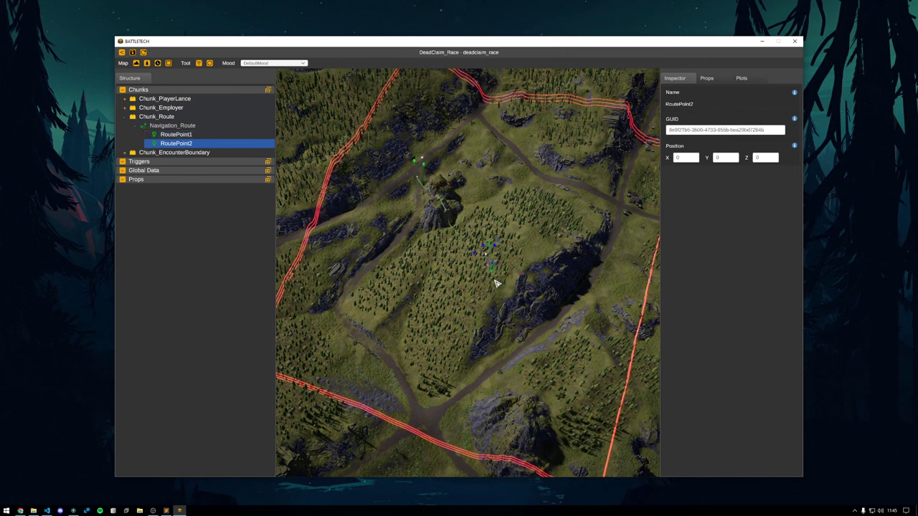
click(407, 239)
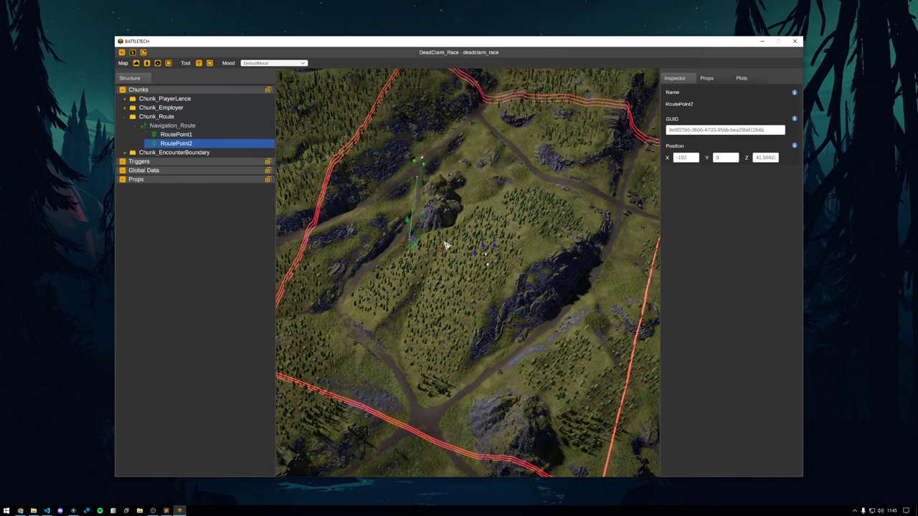
Examine the path between RoutePoint1 and RoutePoint2 to see how it follows the road.
key(f)
drag(508, 258, 440, 90)
key(d)
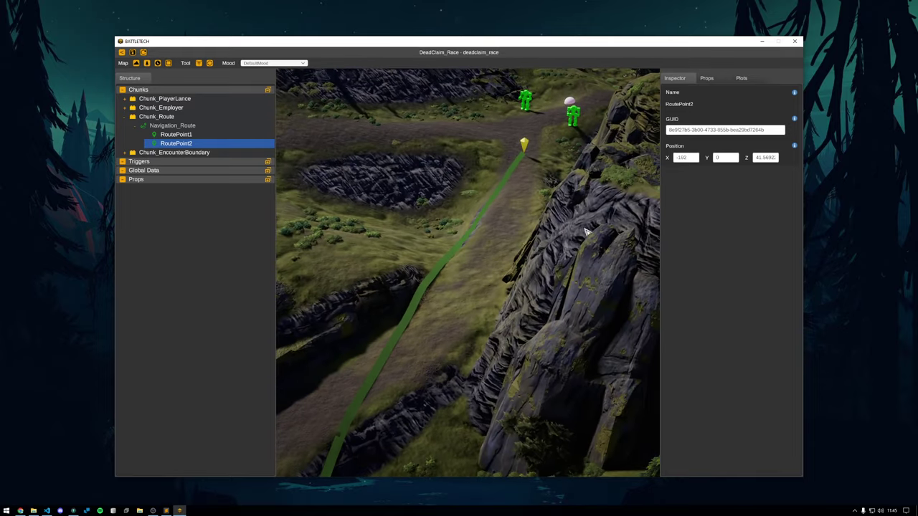
drag(586, 233, 556, 164)
mouse_move(562, 223)
mouse_down()
mouse_move(556, 241)
mouse_move(568, 218)
mouse_move(480, 359)
mouse_move(413, 404)
mouse_move(502, 437)
mouse_move(665, 421)
mouse_move(754, 367)
mouse_move(762, 375)
mouse_move(703, 403)
mouse_up()
key(w)
key(s)
key(s)
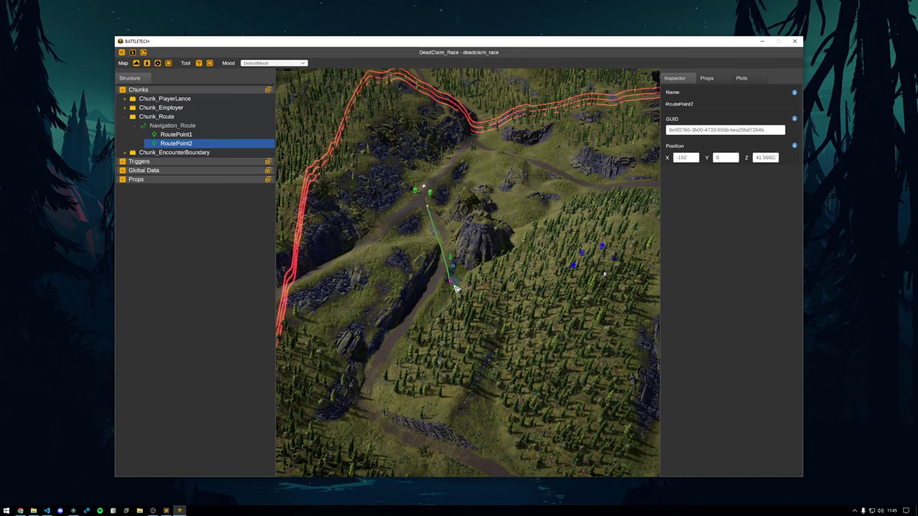
Move RoutePoint2 closer to the rock, to about X -180, Z 62.
drag(455, 287, 461, 281)
scroll(454, 297, down, 2)
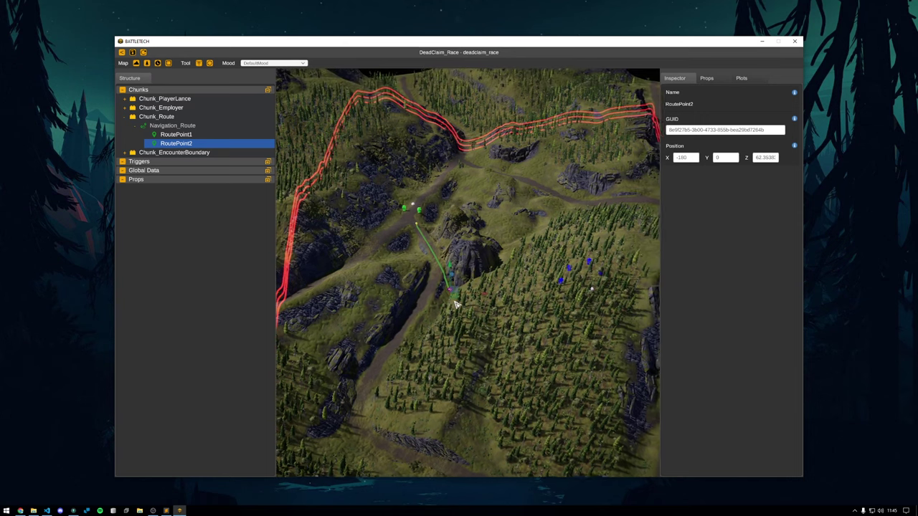
key(a)
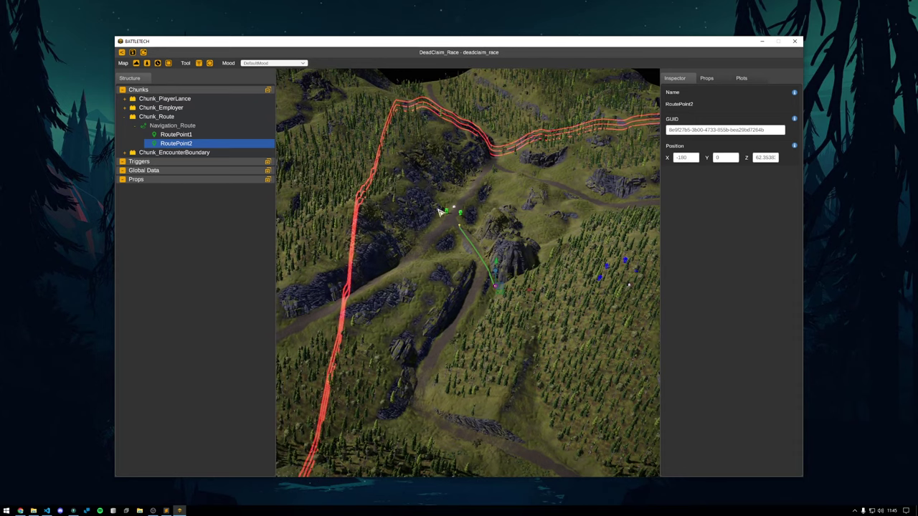
Add a third route point and place it at the bend in the road at about X -276, Z -145.
right_click(209, 127)
click(236, 131)
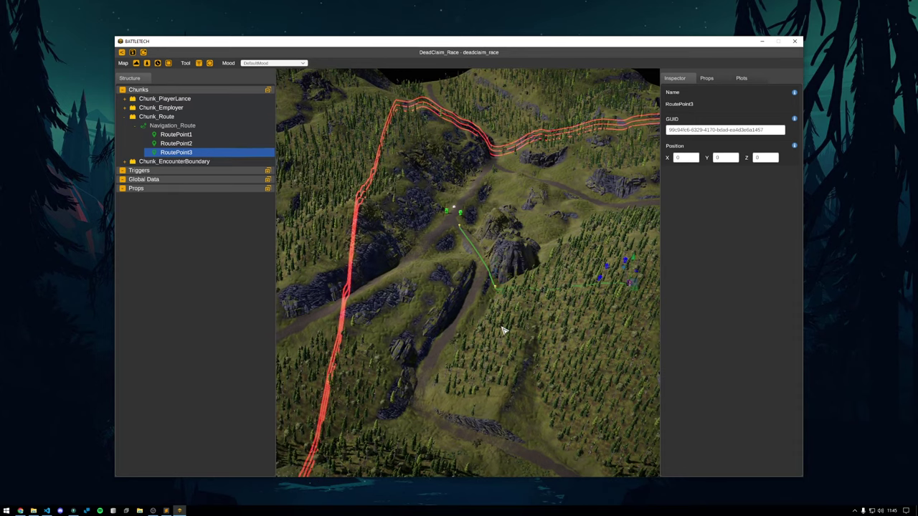
click(422, 394)
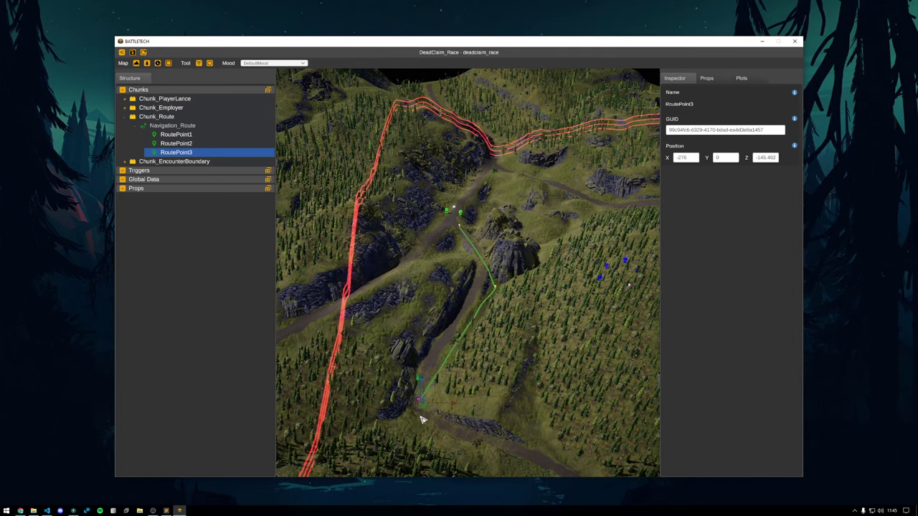
Move RoutePoint2 to about X -192, Z 42 and reselect RoutePoint3.
drag(421, 418, 512, 387)
click(457, 259)
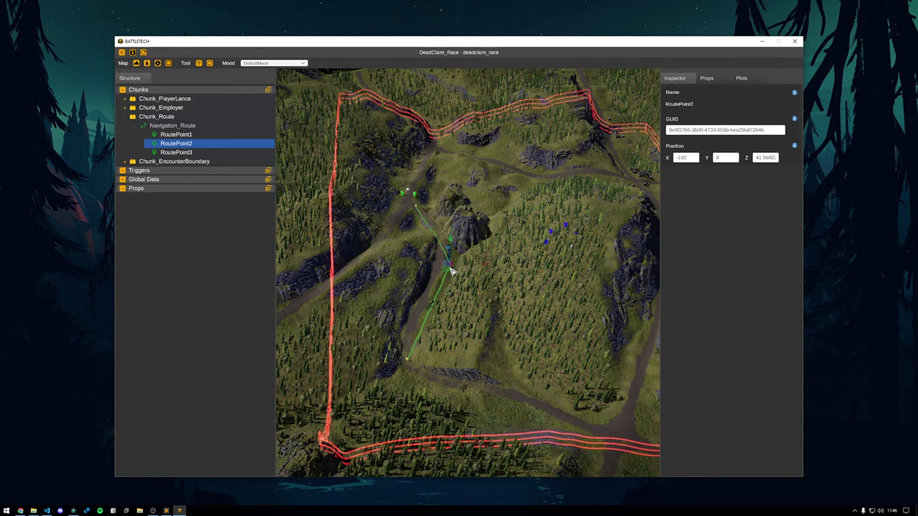
click(407, 360)
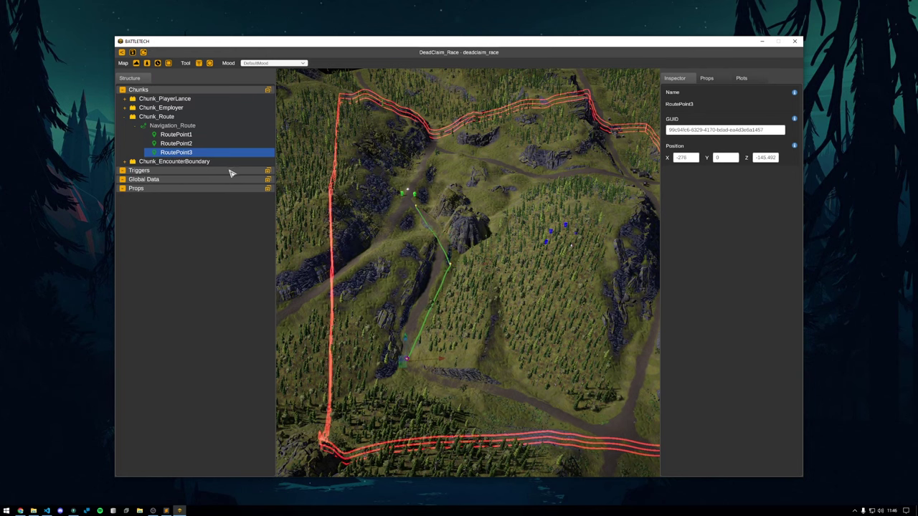
Add a fourth route point and place it at the road junction near the southern boundary.
right_click(203, 128)
click(220, 141)
drag(511, 319, 587, 321)
click(528, 417)
drag(529, 423, 178, 433)
Add a fifth route point and place it on the road east of the cliff at about X 168, Z -62.
right_click(204, 130)
click(226, 135)
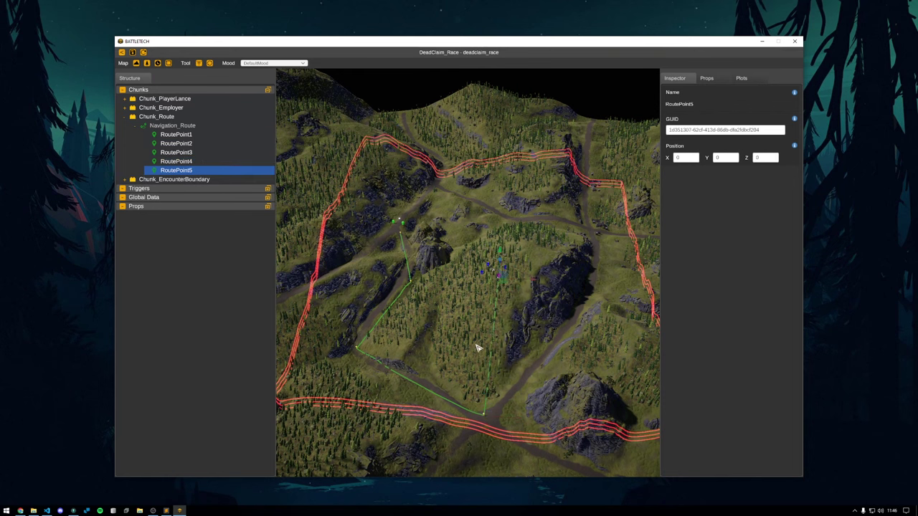
click(586, 314)
drag(583, 326, 577, 331)
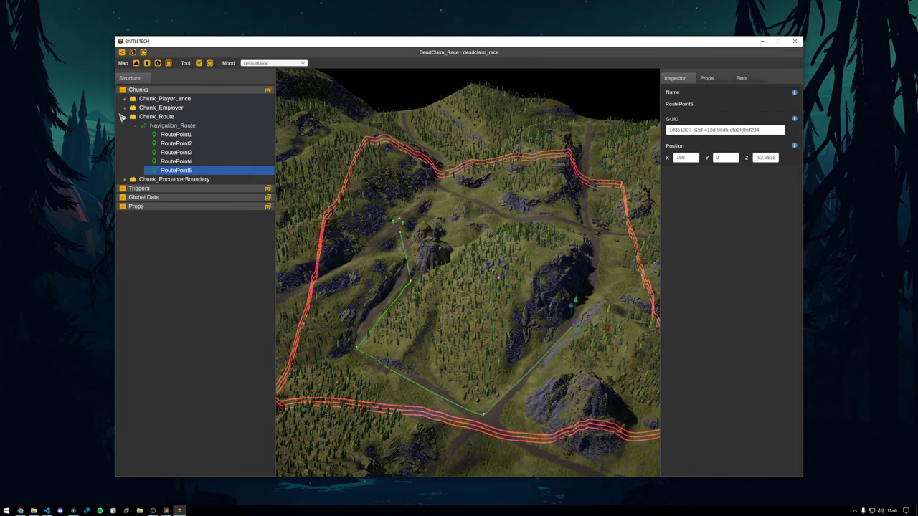
Add a sixth route point and place it near the north-eastern road crossing at about X 228, Z 312.
right_click(162, 125)
click(185, 133)
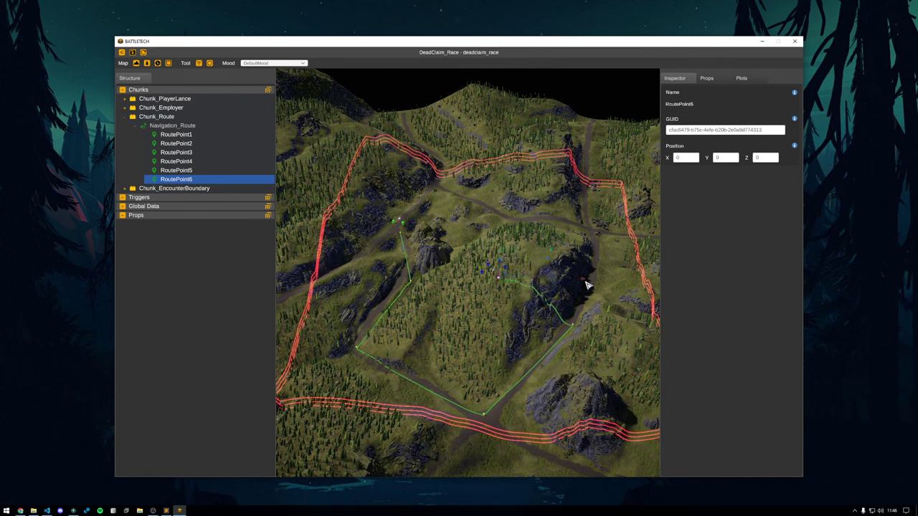
click(606, 215)
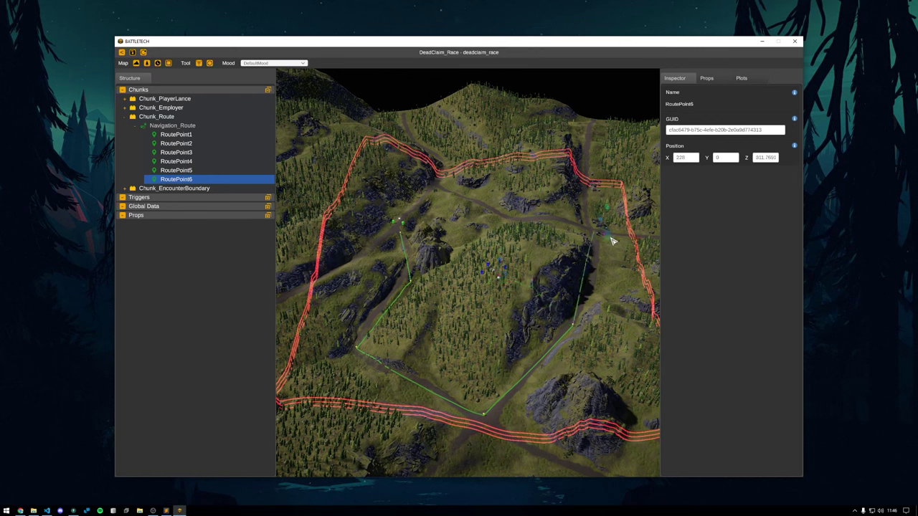
Add a seventh route point and place it on the northern road at about X 0, Z 333.
drag(612, 240, 612, 248)
right_click(190, 127)
click(208, 134)
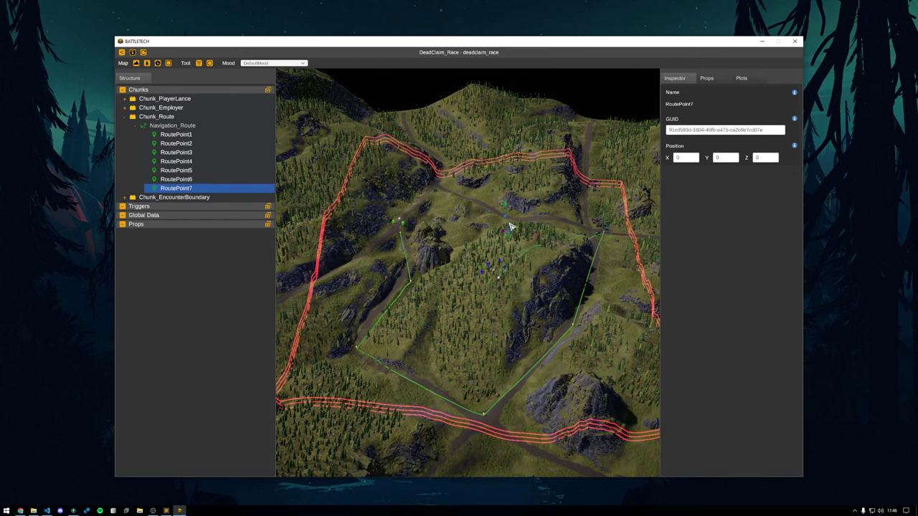
click(536, 218)
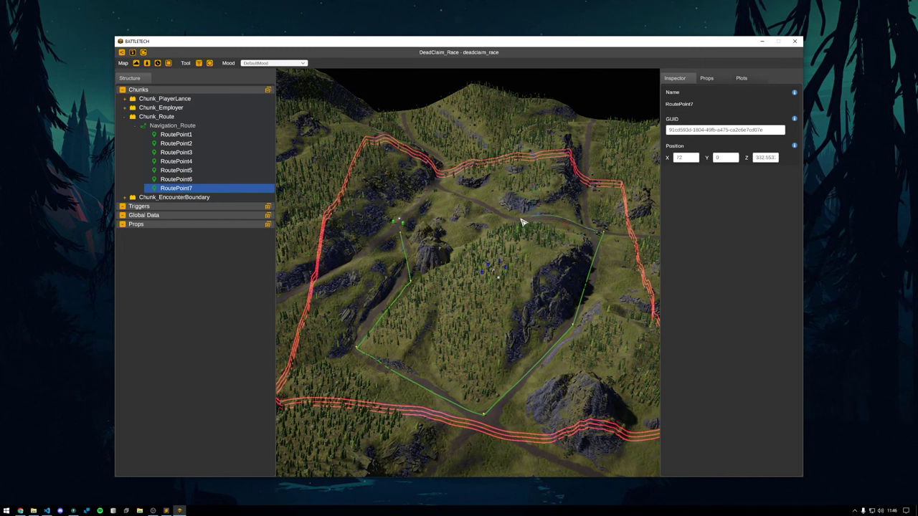
drag(533, 225, 536, 233)
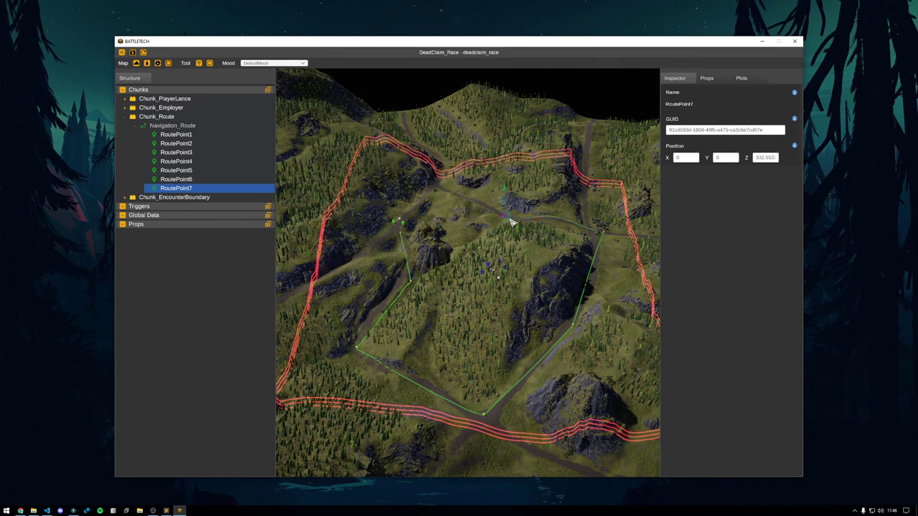
Add an eighth route point and place it near the northern boundary corner at about X -180, Z 478.
right_click(185, 127)
click(211, 135)
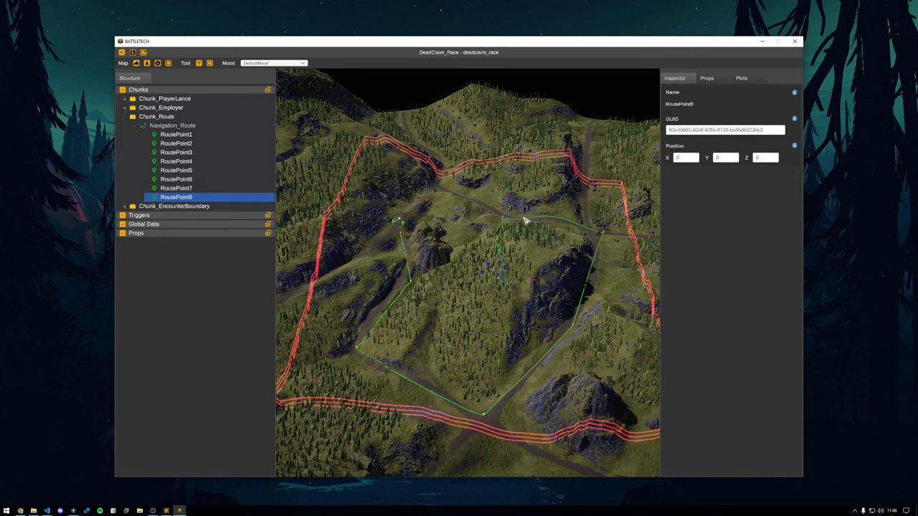
click(445, 174)
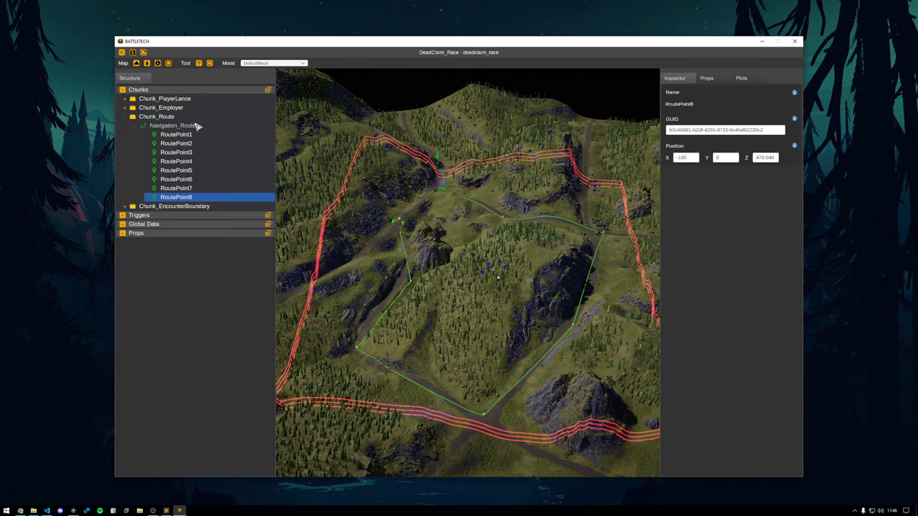
Add a ninth route point beside the green lance spawns, near the route's start, at about X -252, Z 229.
right_click(195, 126)
click(219, 131)
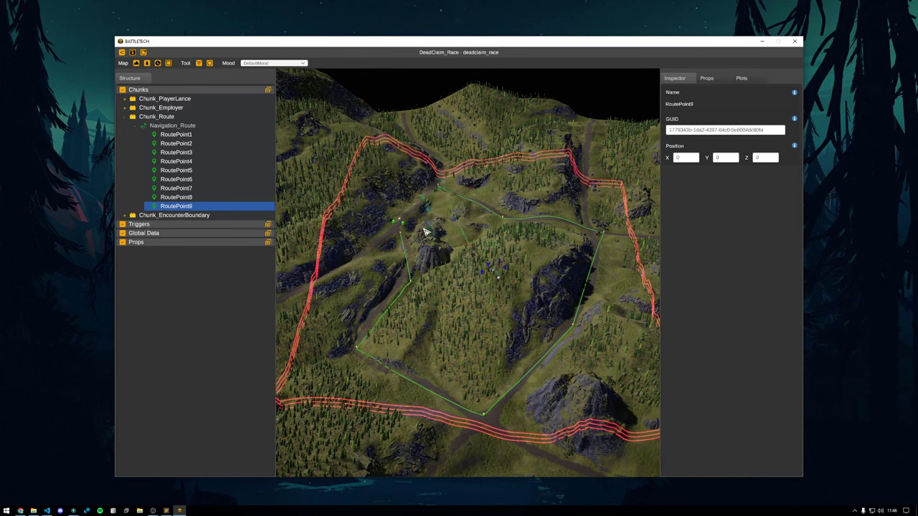
click(400, 223)
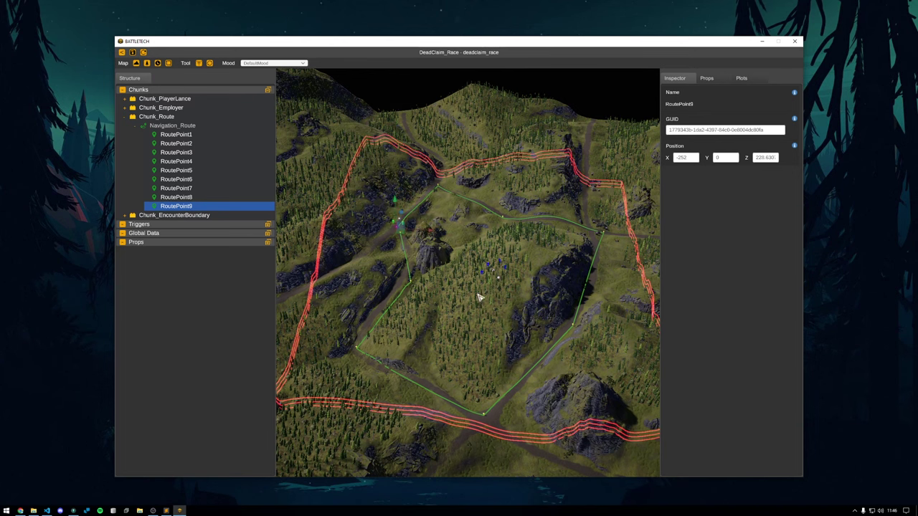
Deselect the last route point and save the encounter.
click(490, 293)
scroll(505, 334, down, 1)
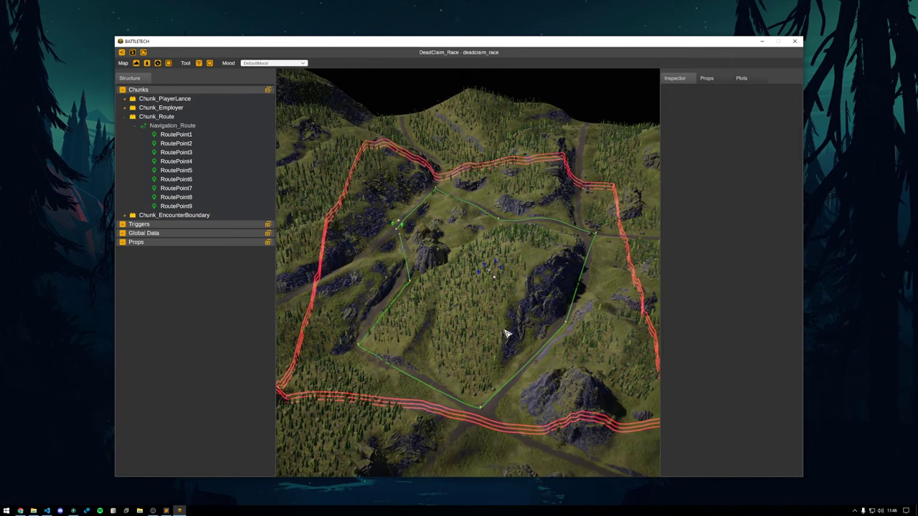
drag(505, 329, 514, 322)
key(w)
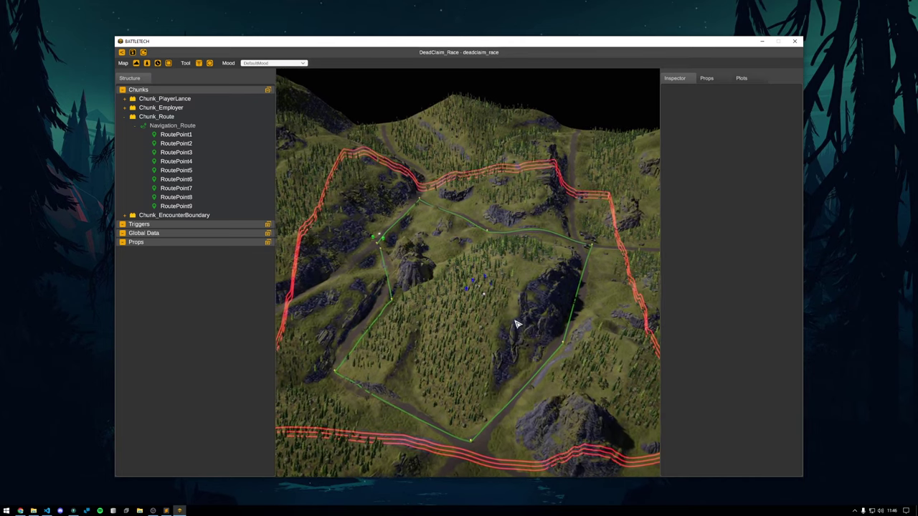
click(134, 54)
click(420, 307)
Set the transit type of Navigation_Route to Circuit.
drag(401, 273, 457, 273)
key(w)
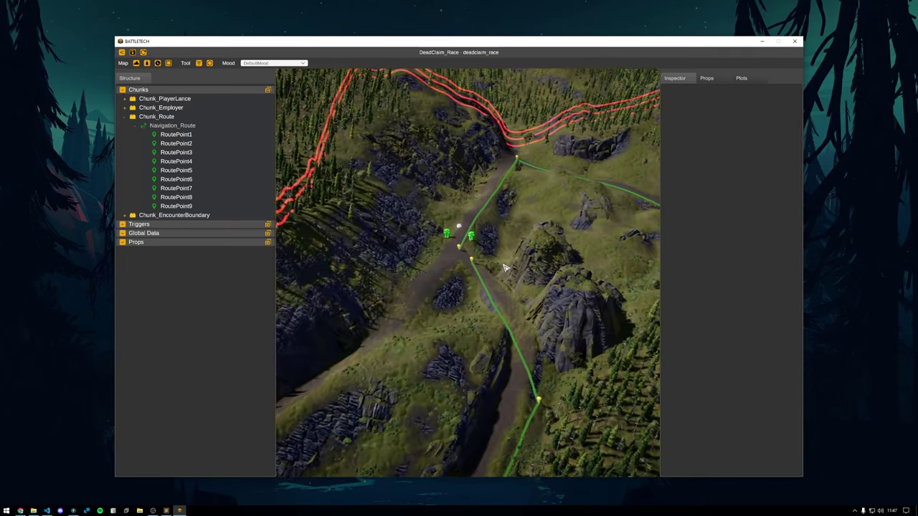
click(163, 127)
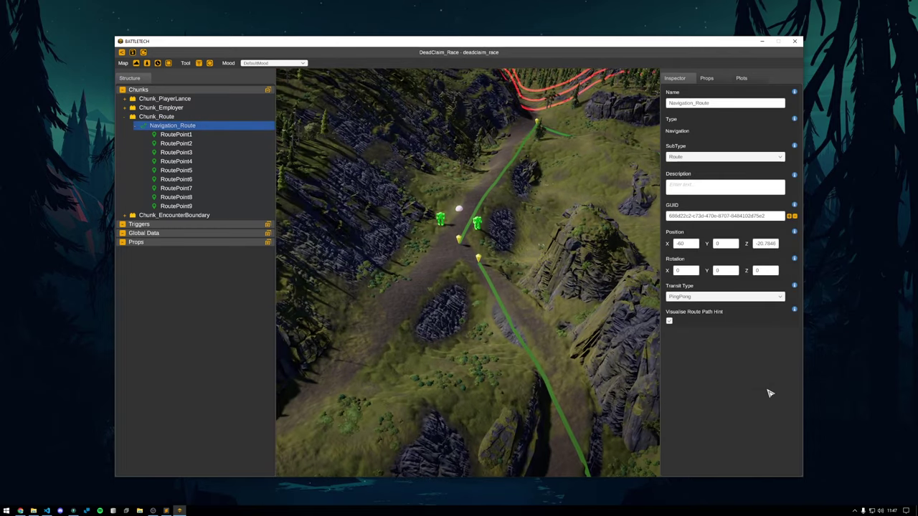
key(d)
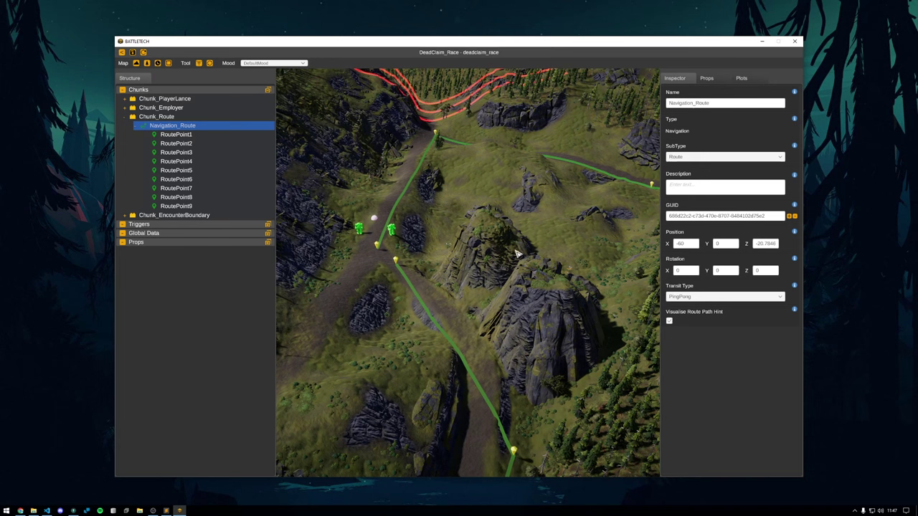
click(735, 297)
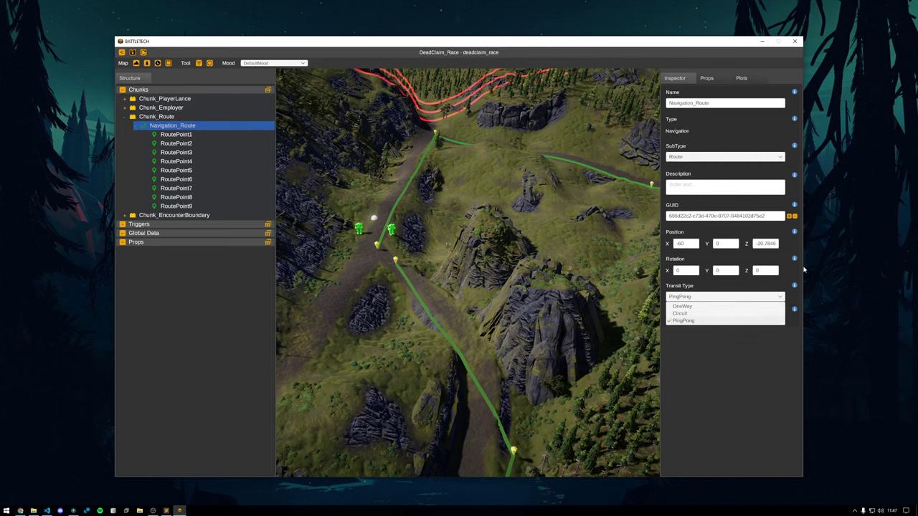
click(697, 314)
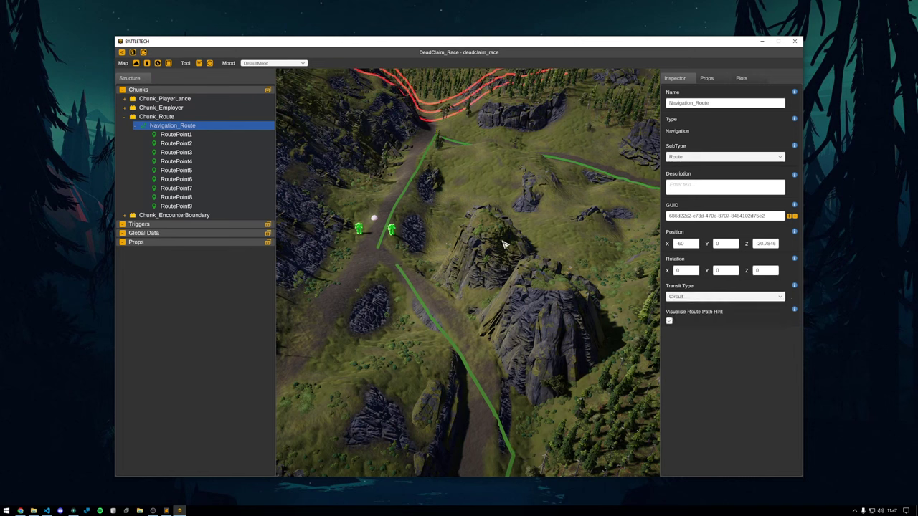
Reselect Navigation_Route and examine the circuit along the roads, from the green spawns to the north-eastern crossing.
click(263, 267)
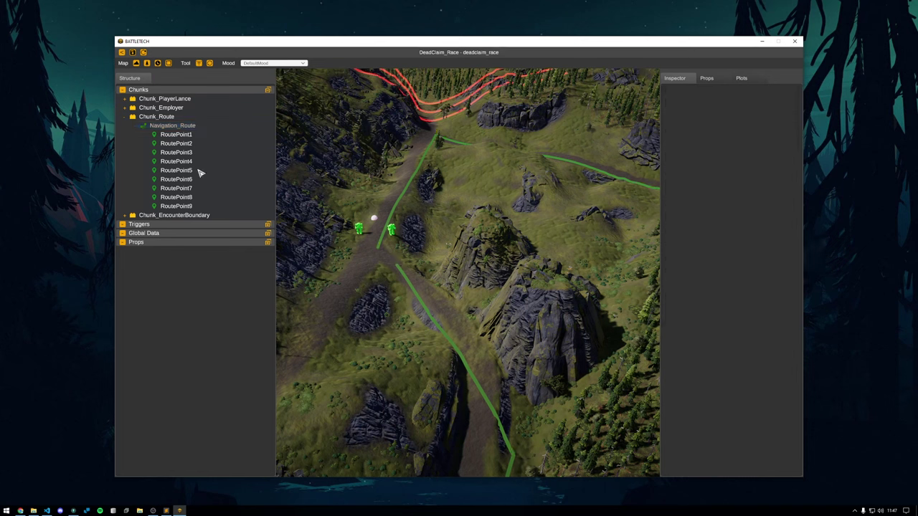
click(195, 129)
key(d)
key(w)
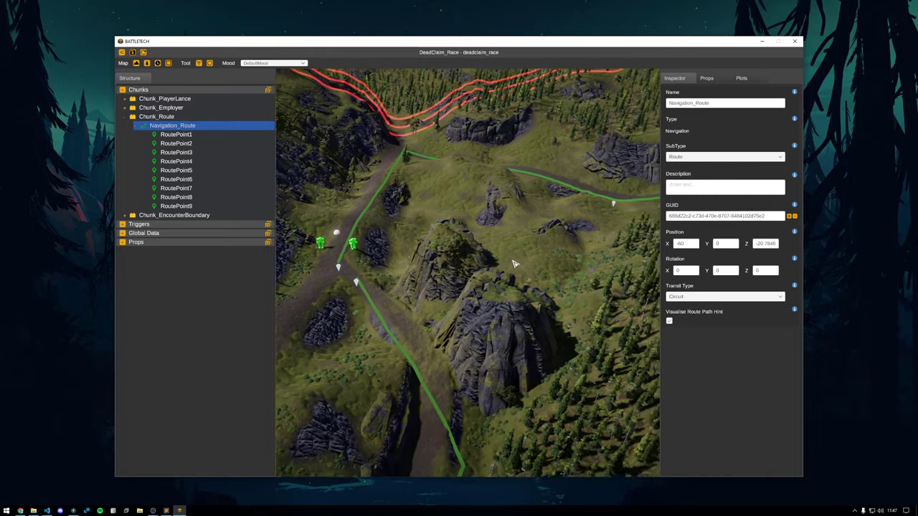
scroll(492, 243, up, 5)
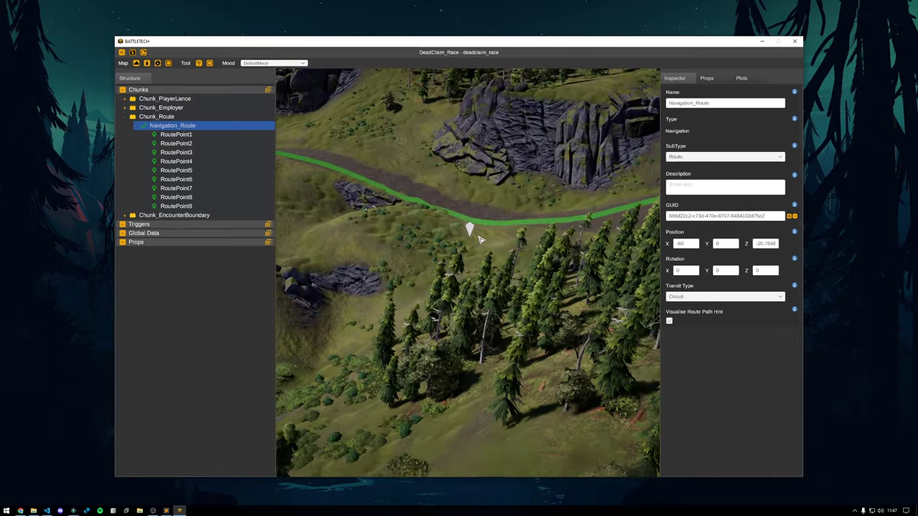
key(a)
scroll(332, 264, up, 2)
scroll(332, 264, up, 5)
scroll(346, 213, down, 7)
key(d)
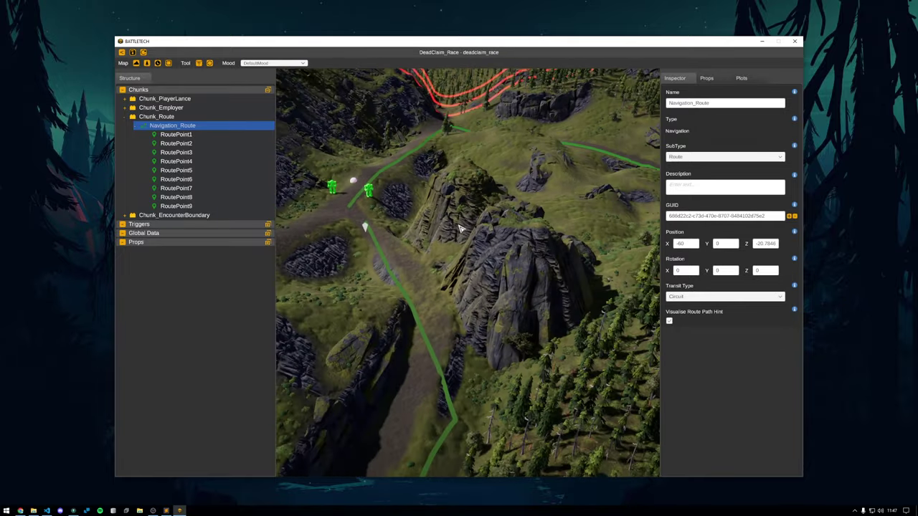
scroll(460, 228, down, 3)
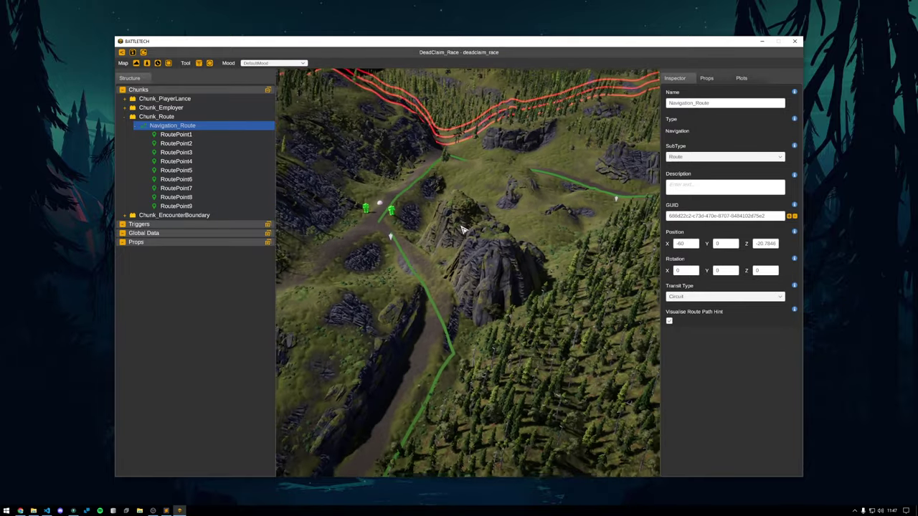
click(421, 305)
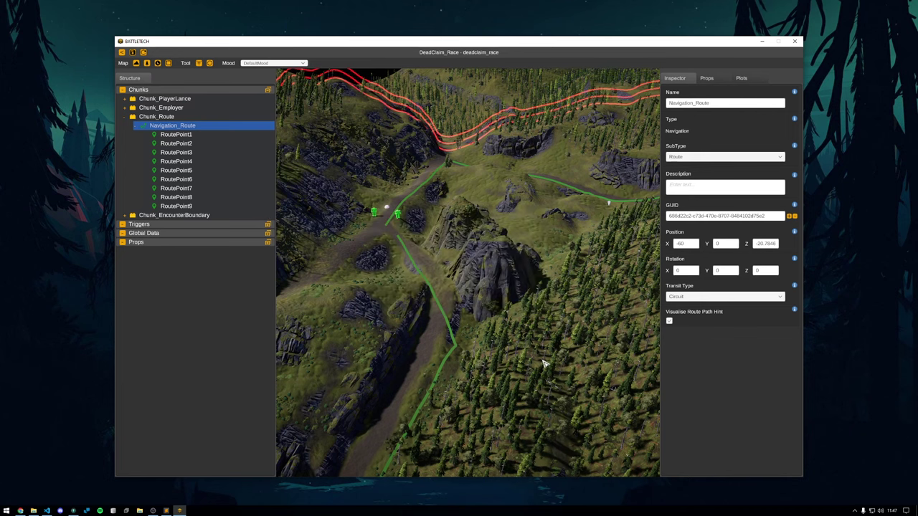
drag(545, 364, 592, 358)
scroll(592, 359, down, 5)
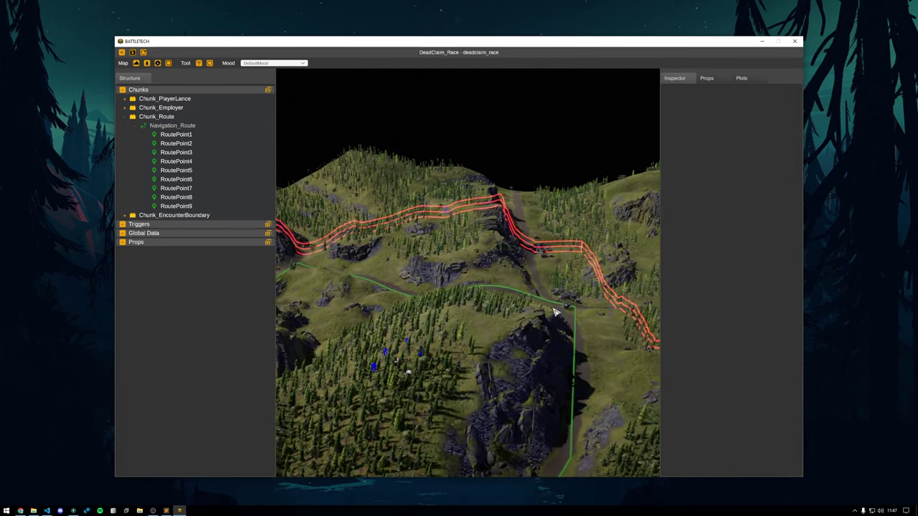
Collapse Chunk_Route and create a new container chunk named Chunk_End.
click(125, 116)
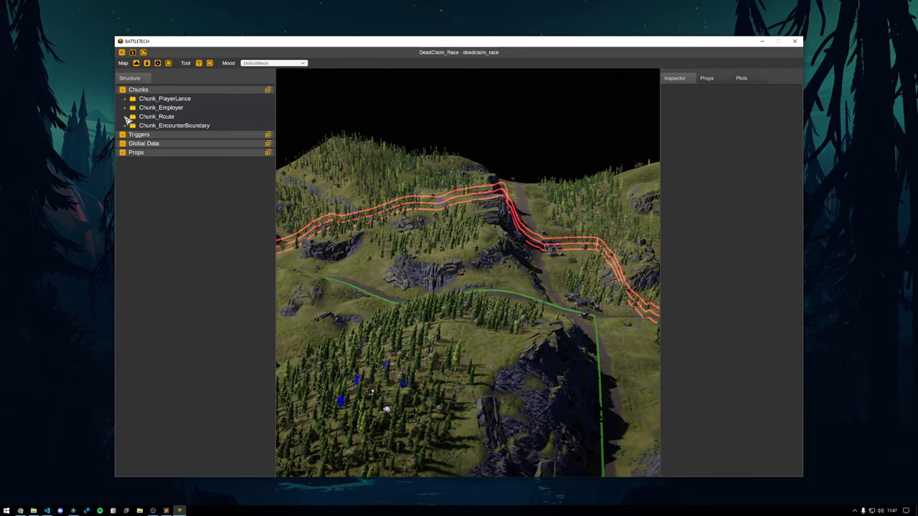
right_click(175, 93)
drag(532, 275, 437, 315)
right_click(181, 95)
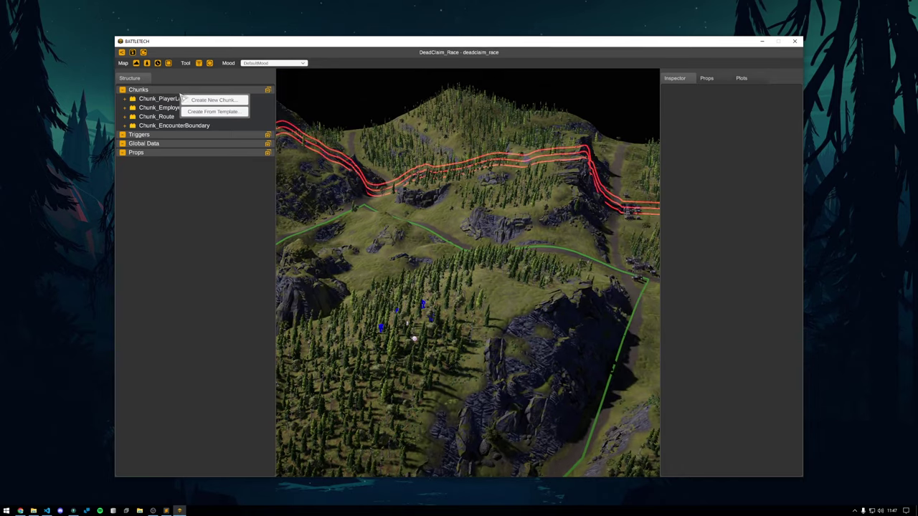
click(233, 102)
click(214, 100)
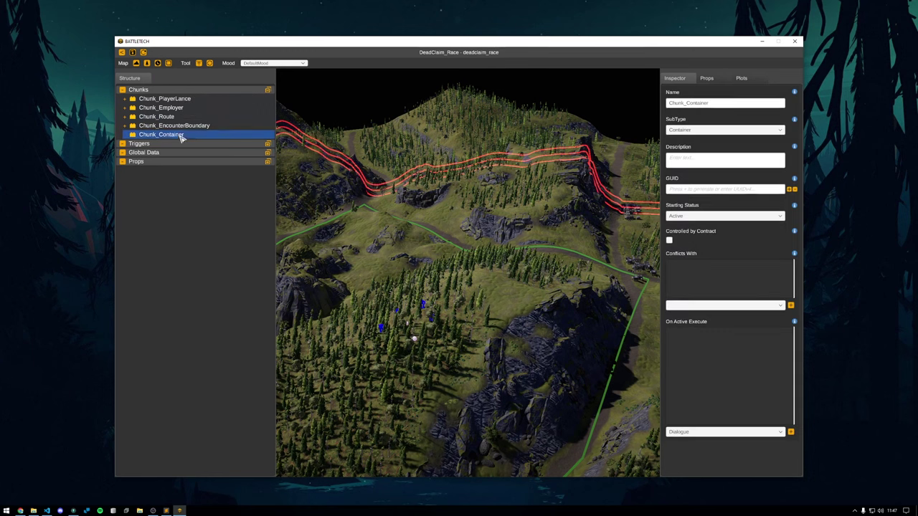
click(723, 104)
drag(687, 105, 739, 109)
text(End)
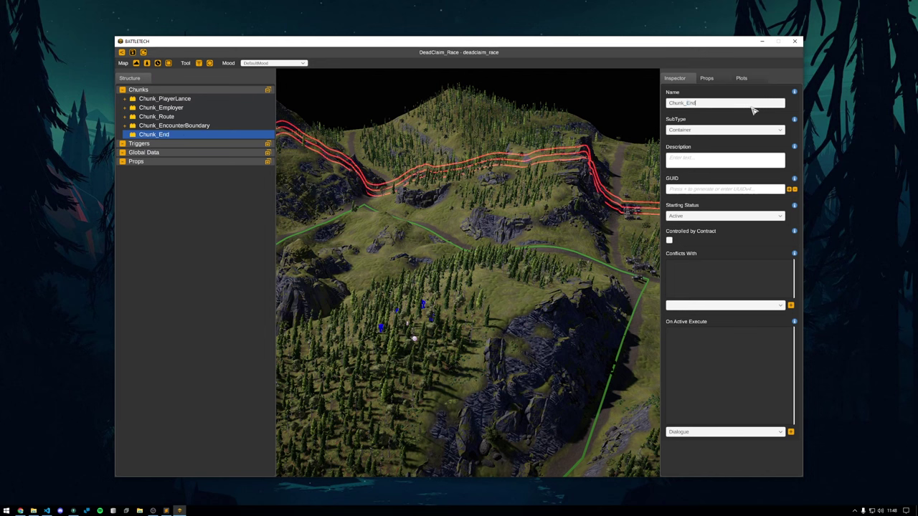
Add a Normal region node to Chunk_End and select it.
right_click(160, 135)
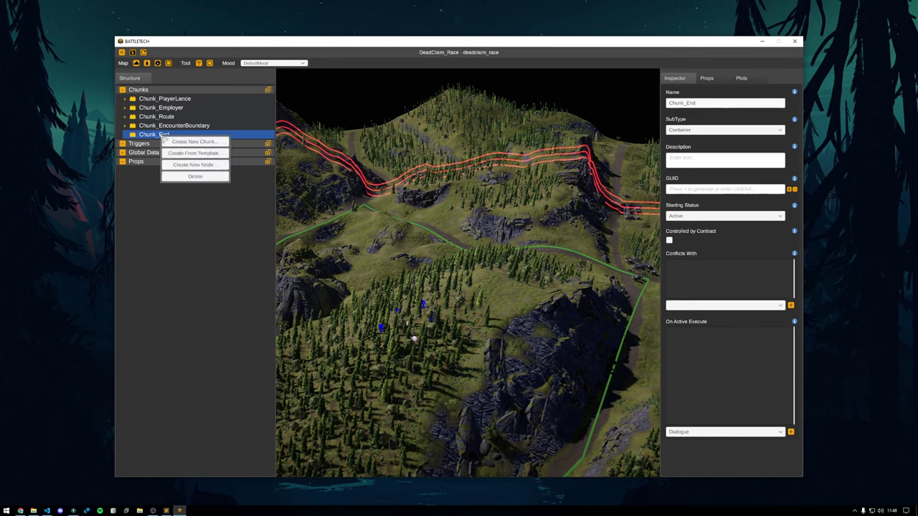
click(210, 166)
click(207, 147)
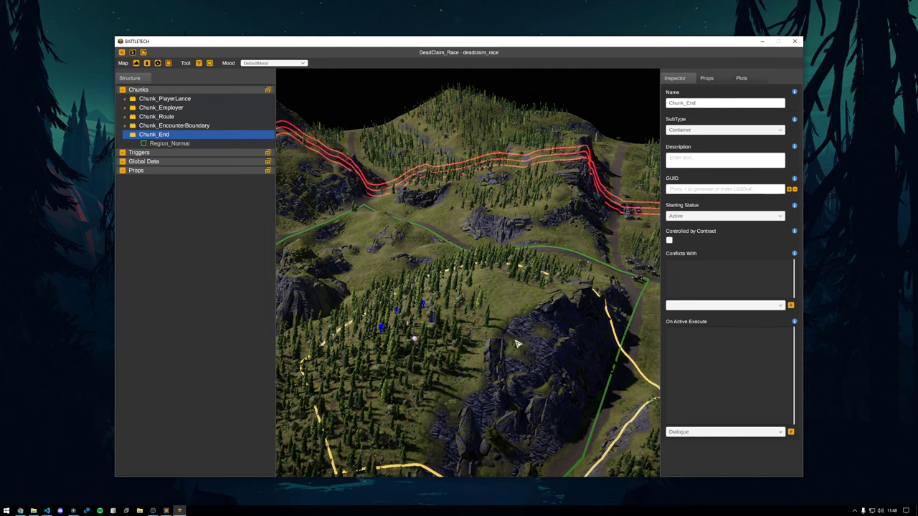
drag(501, 331, 494, 359)
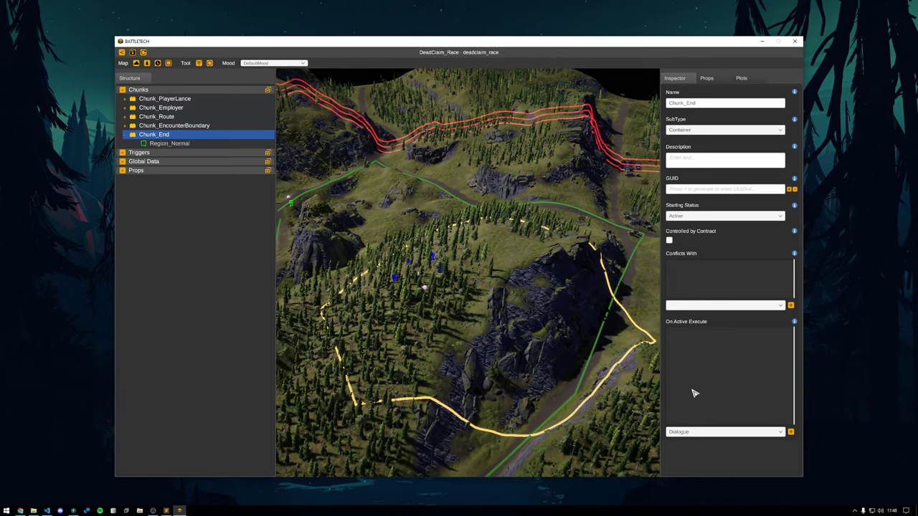
click(152, 143)
click(161, 136)
click(163, 144)
Reduce the region's radius to 64, move it to about X 24, Z 83, and set its radius to 50.
click(708, 271)
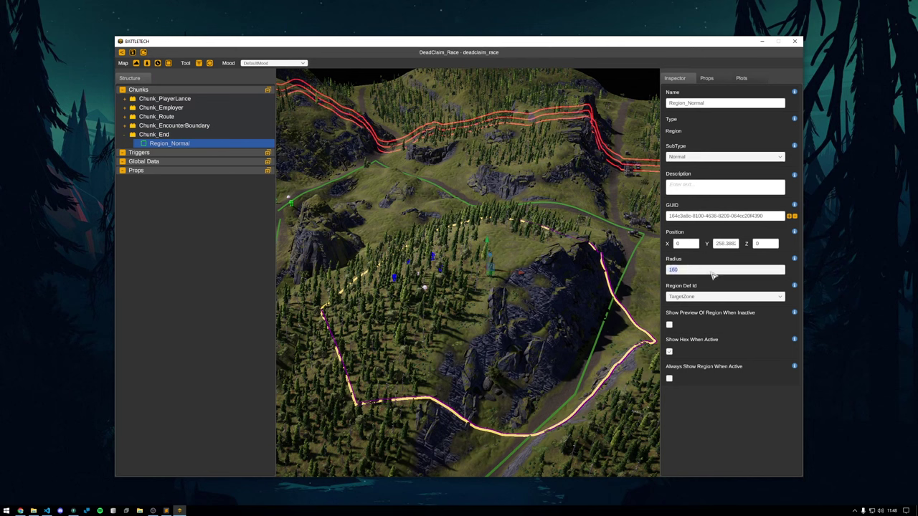
text(64)
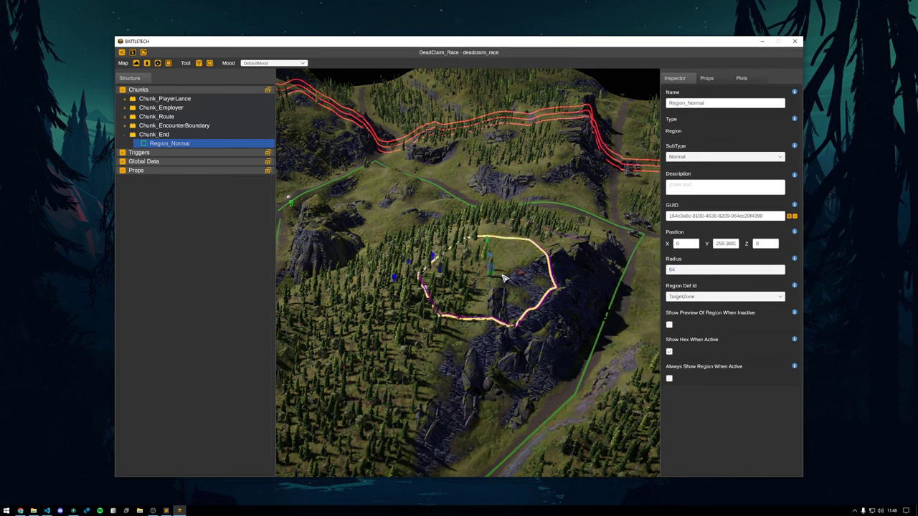
drag(495, 277, 522, 237)
click(728, 272)
text(50)
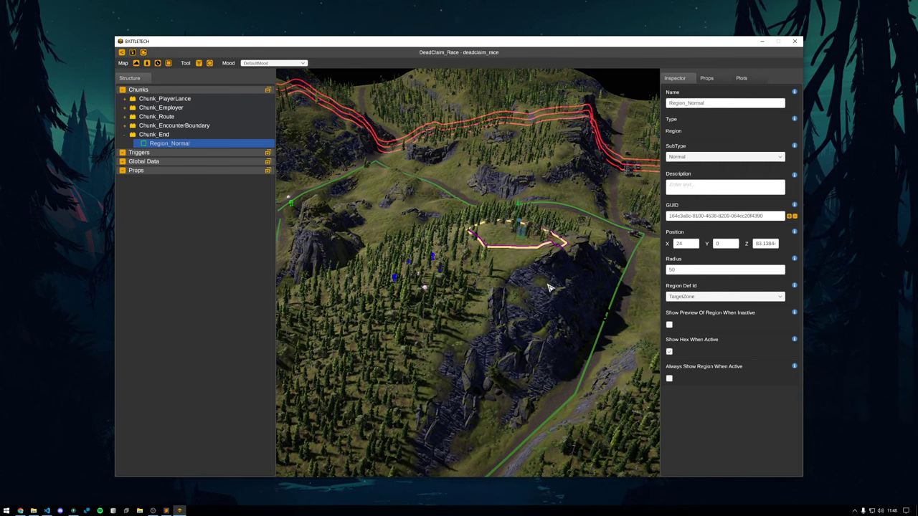
Examine the ground covered by the region on the wooded hilltop beside the cliff.
drag(547, 288, 540, 417)
key(w)
key(s)
key(e)
key(e)
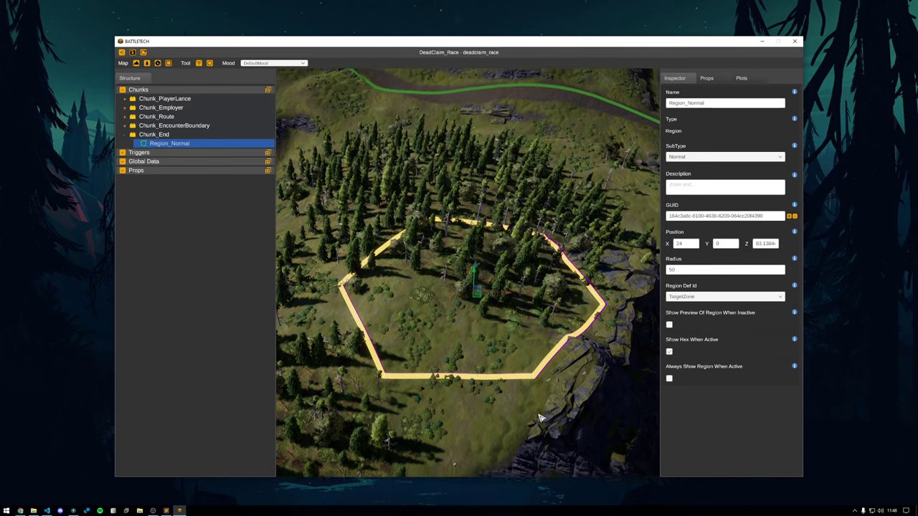
key(s)
drag(538, 418, 527, 322)
key(e)
scroll(524, 324, down, 2)
Set the region's Region Def Id to Positive, enable Always Show Region When Active, and deselect it.
click(707, 296)
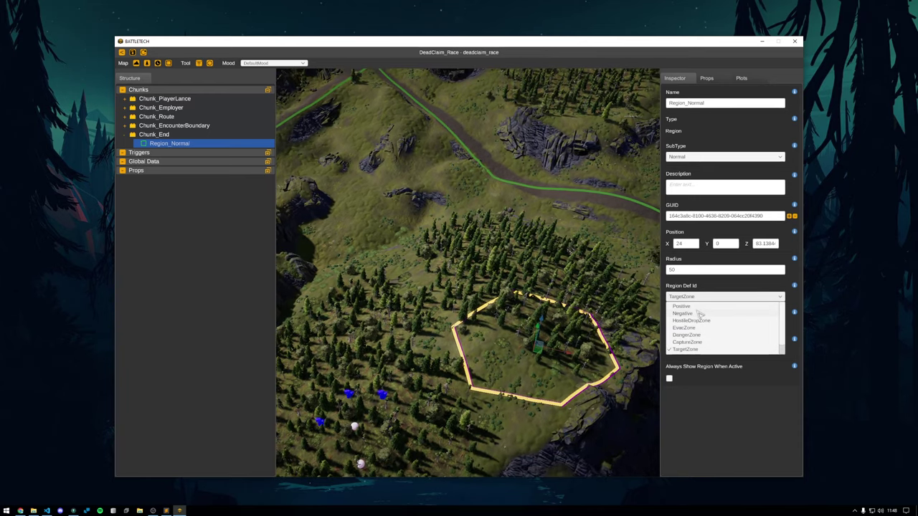
click(699, 307)
click(669, 379)
scroll(447, 225, down, 1)
key(a)
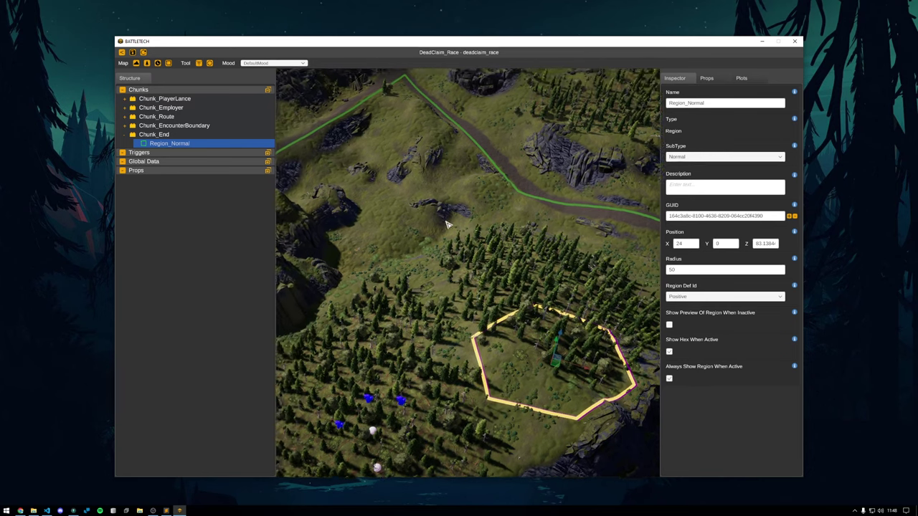
click(494, 296)
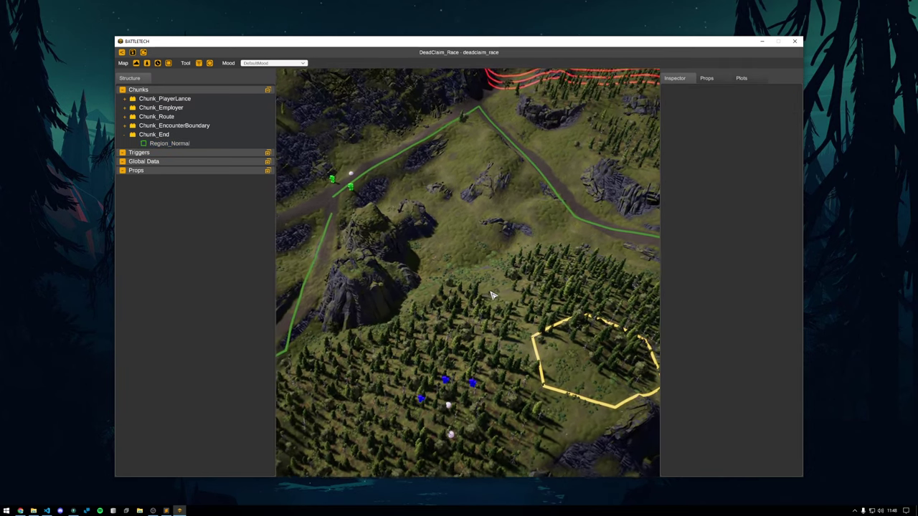
Add an Occupy Region objective node to Chunk_End and select it.
right_click(169, 137)
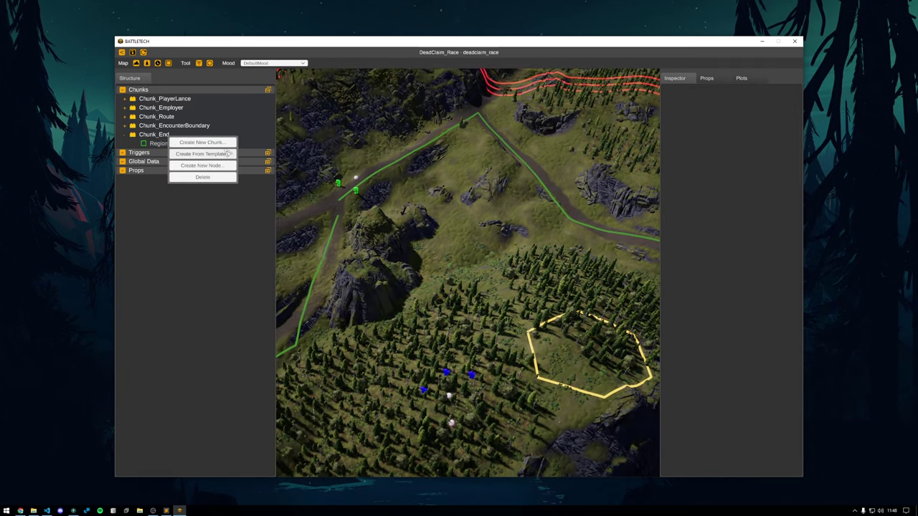
click(225, 166)
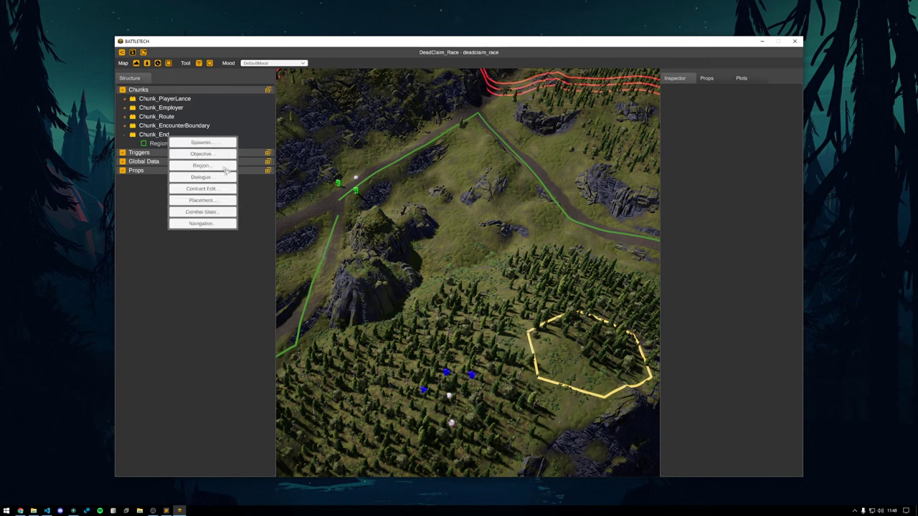
click(223, 156)
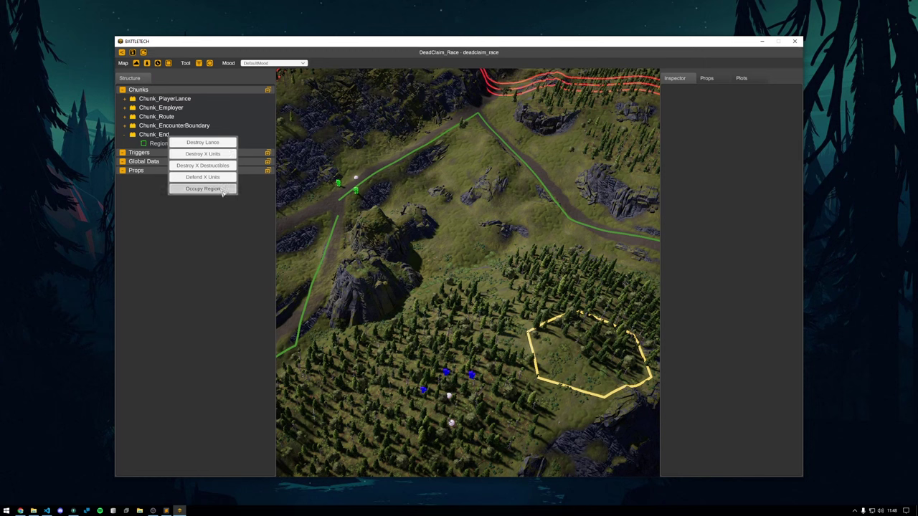
click(222, 188)
drag(185, 155, 184, 148)
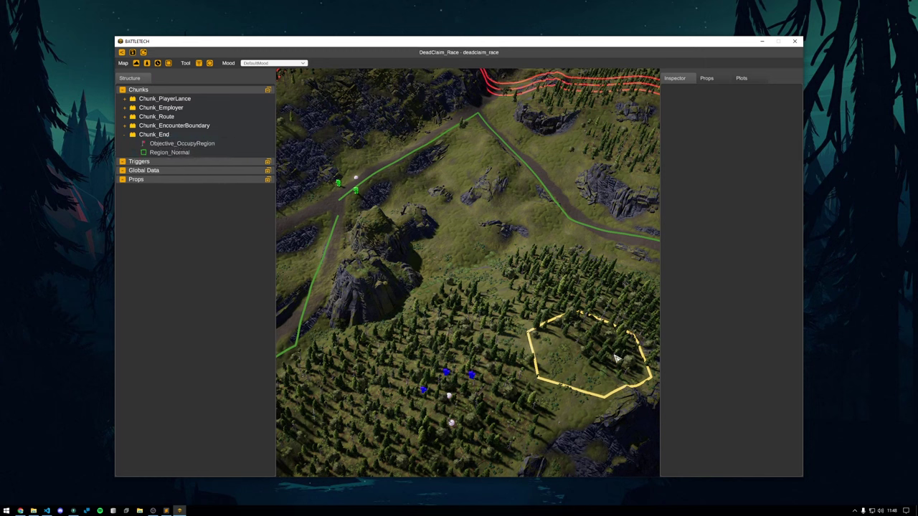
click(177, 144)
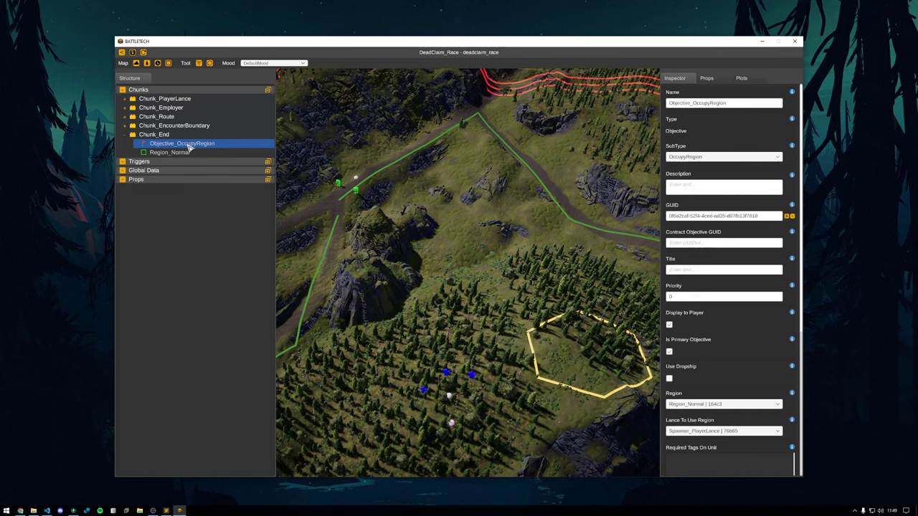
Rename the occupy region objective as Objective_WatchRace.
double_click(705, 103)
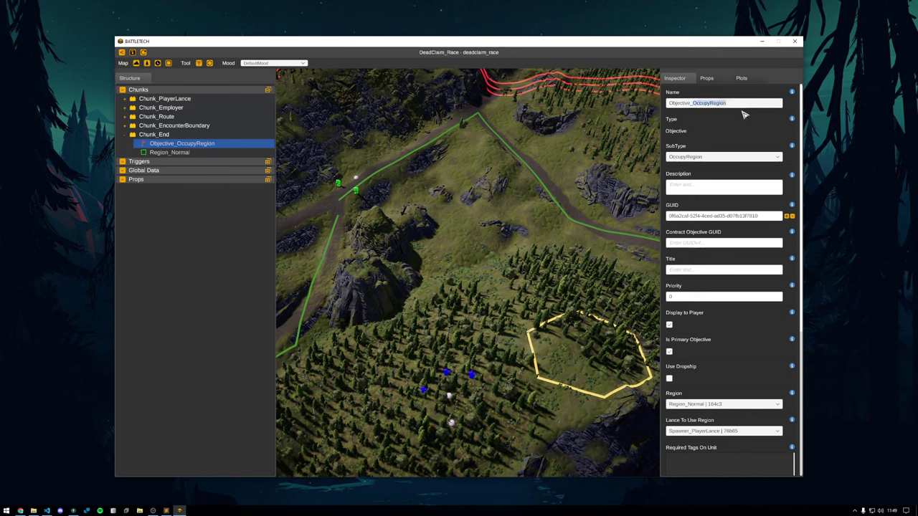
text(EndGame)
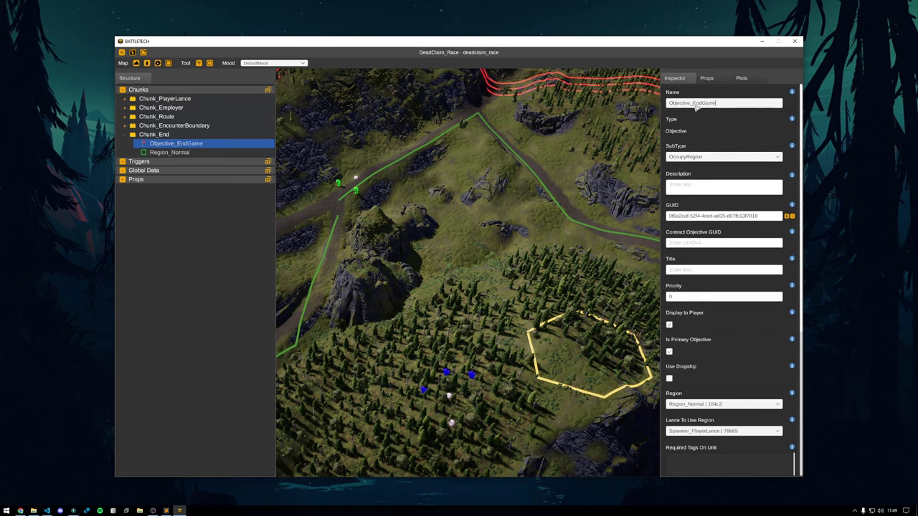
drag(692, 104, 729, 104)
text(WatchRace)
Set both the objective's Description and Title to "Watch the race and leave".
click(714, 193)
text(Watch the race and leave)
scroll(699, 248, down, 2)
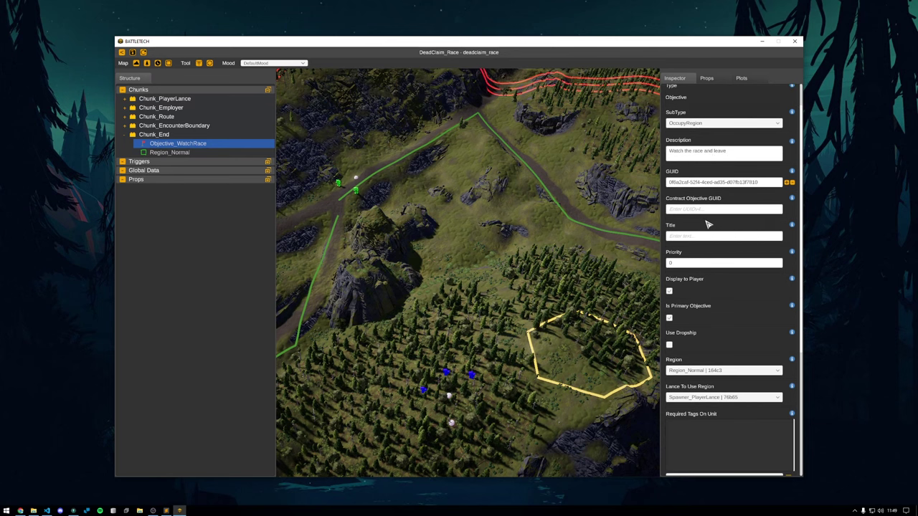
click(703, 213)
text(Watch the race and leave)
Set the objective's Duration Type to Instant and enable Use Dropship.
scroll(726, 287, down, 2)
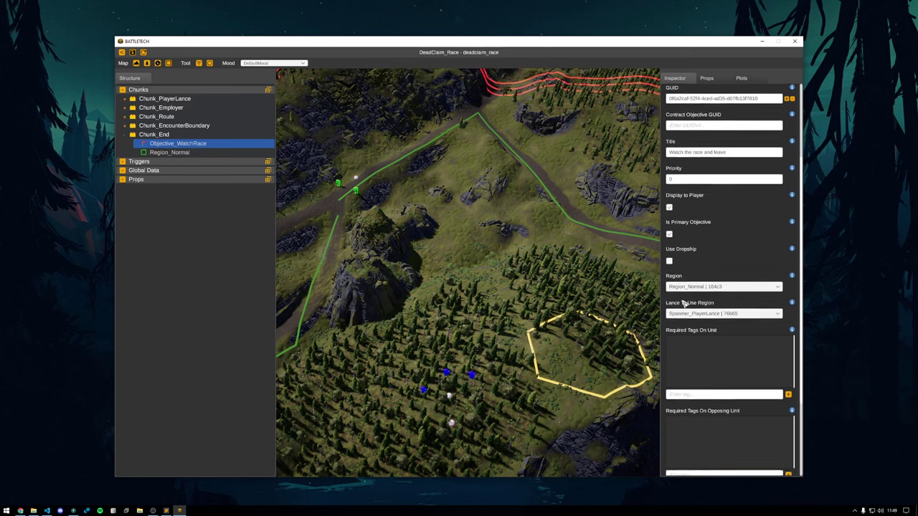
scroll(731, 324, down, 3)
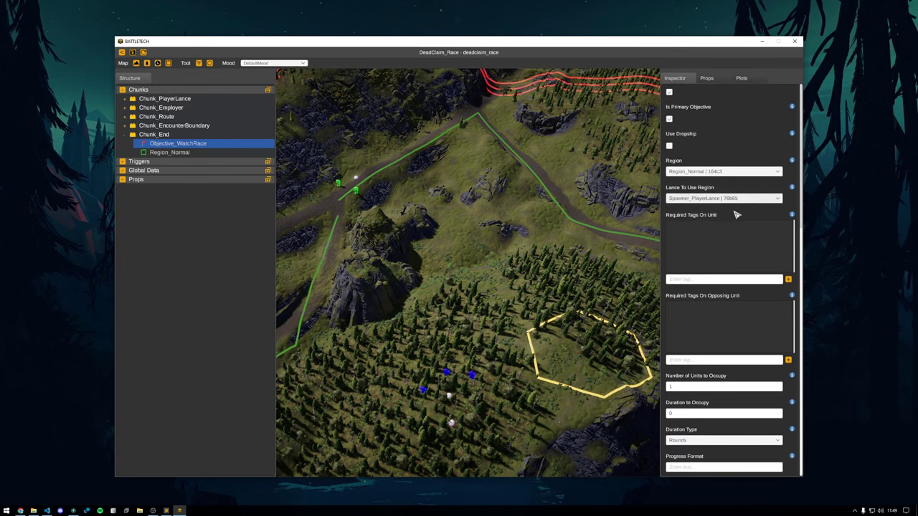
click(686, 438)
click(687, 463)
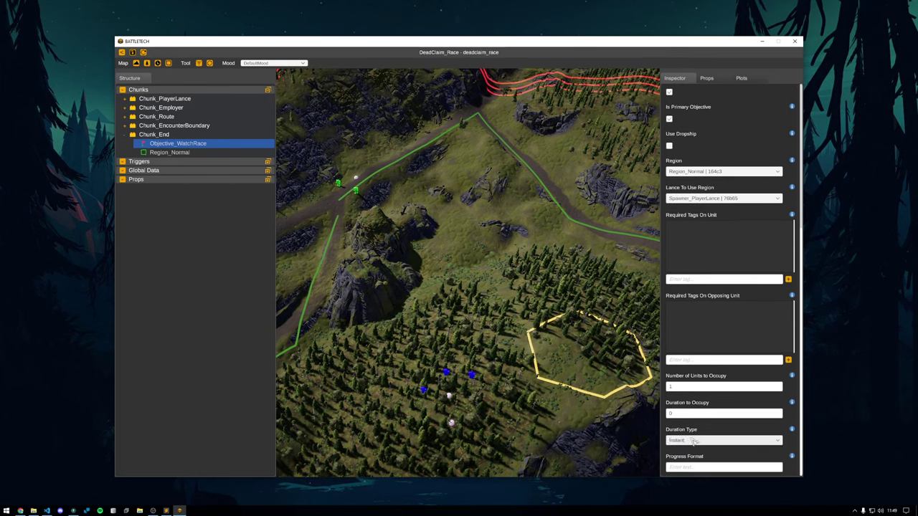
scroll(709, 294, up, 5)
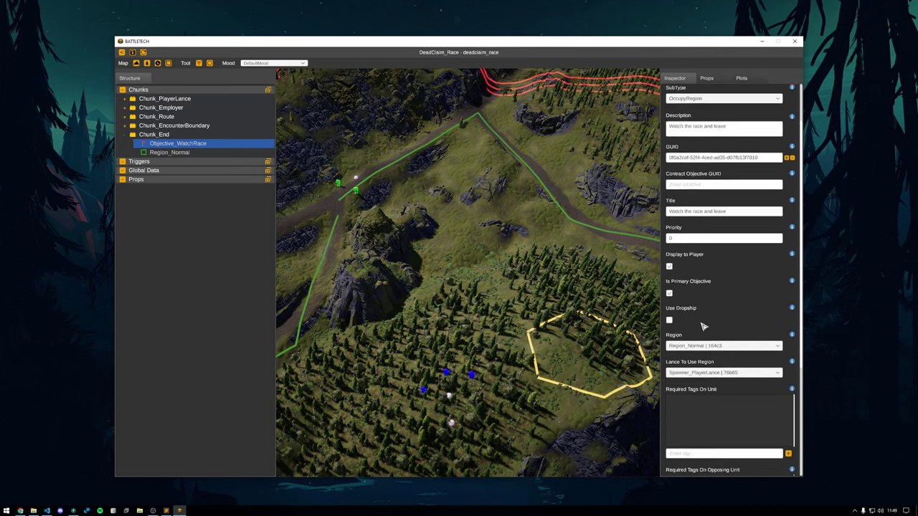
click(670, 345)
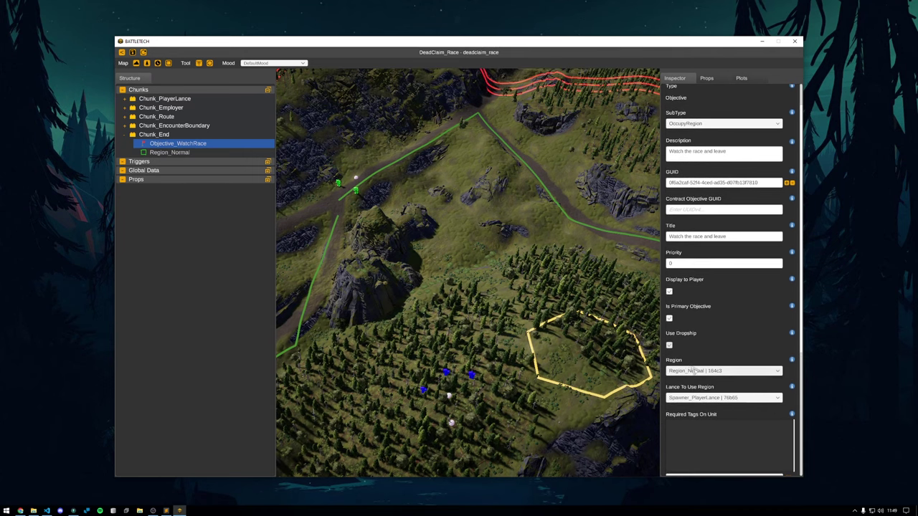
Save the encounter and collapse Chunk_End in the structure.
click(133, 53)
click(427, 305)
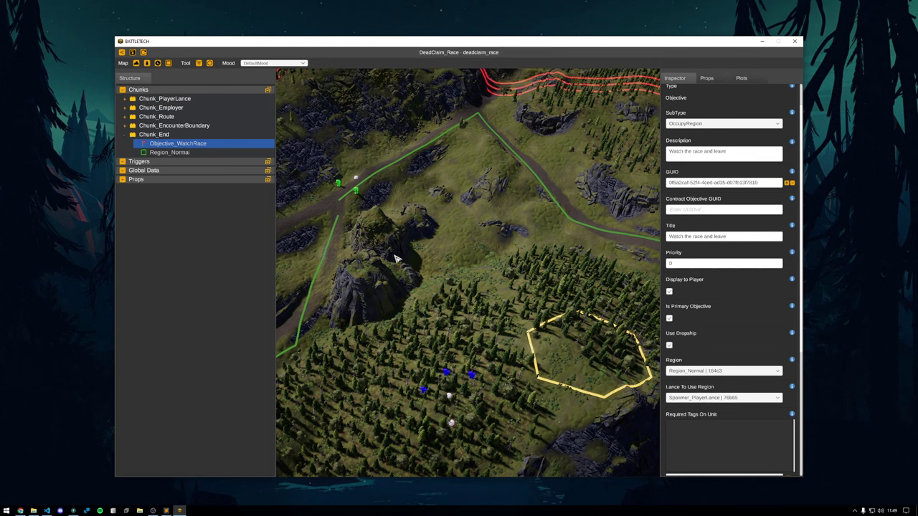
key(super)
key(super)
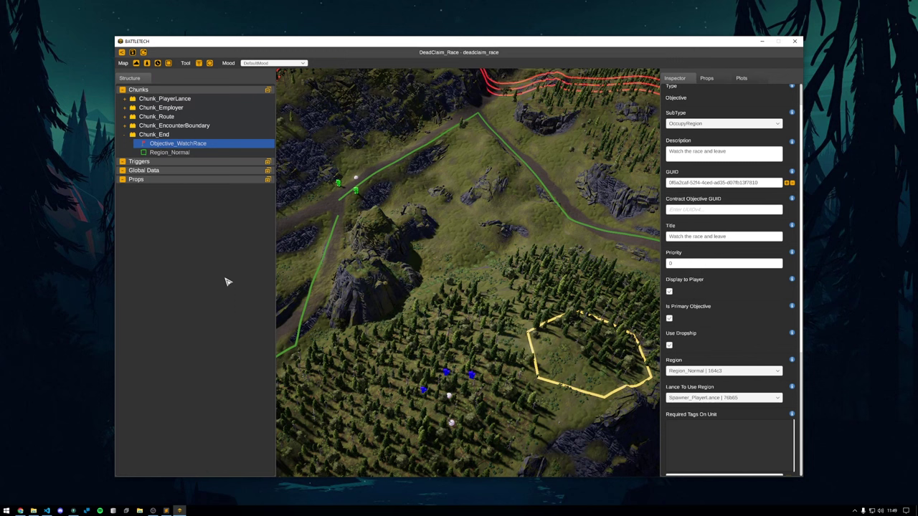
click(126, 134)
Add the default dialogue chunk from a template to the encounter.
right_click(162, 90)
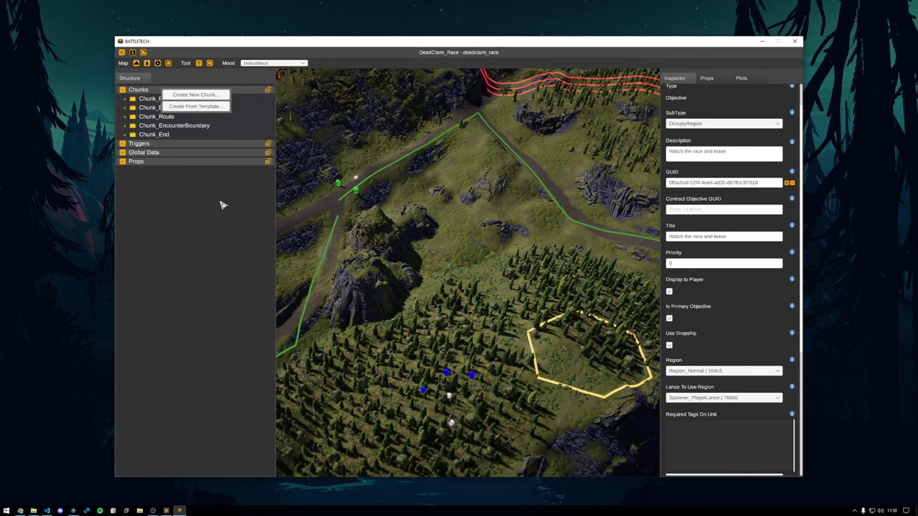
click(211, 106)
click(206, 96)
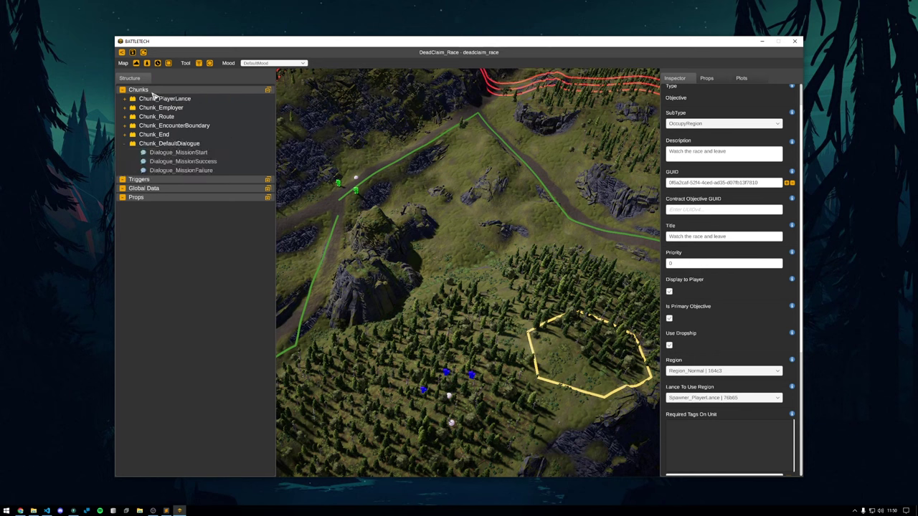
Review the settings of the default dialogue chunk and its start, success and failure dialogues, and save the encounter.
click(179, 152)
click(181, 170)
click(178, 153)
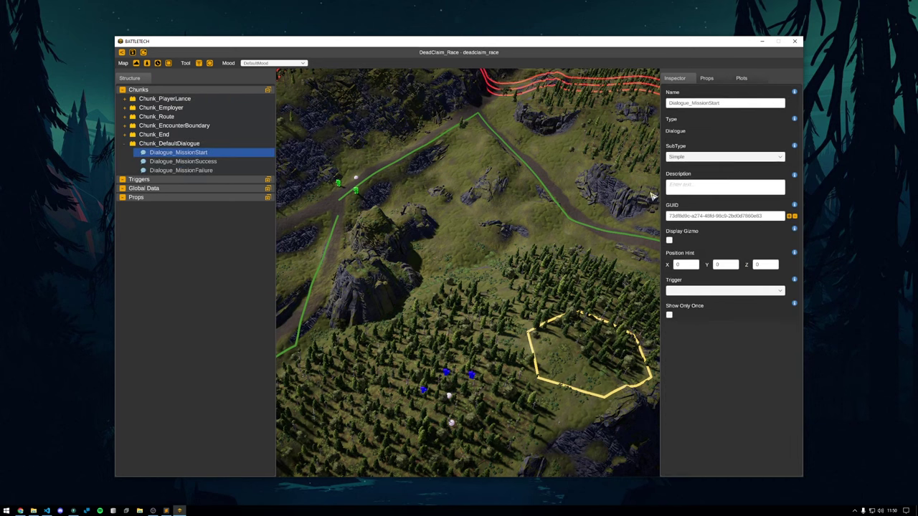
click(210, 162)
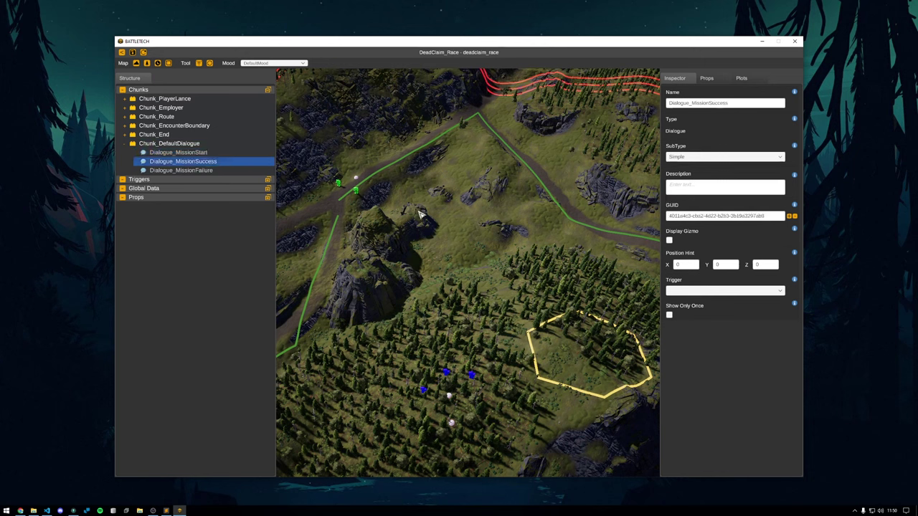
click(212, 171)
click(179, 144)
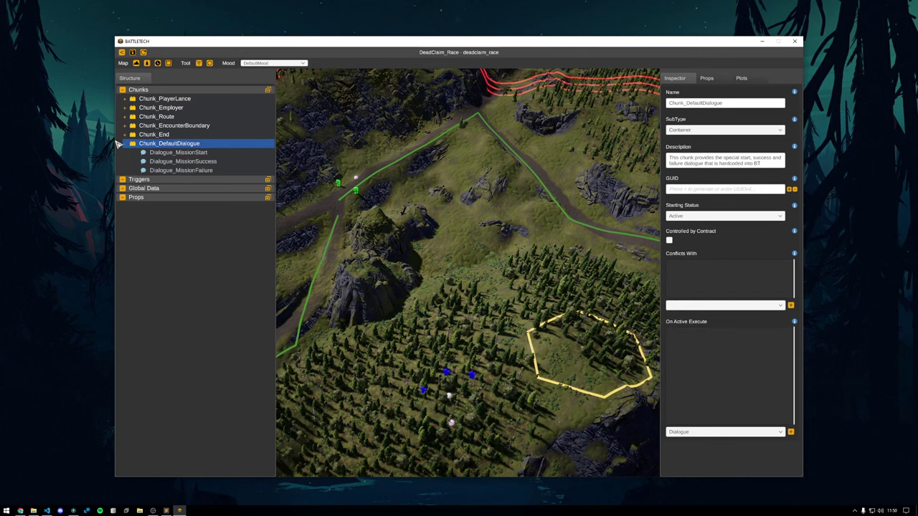
click(125, 144)
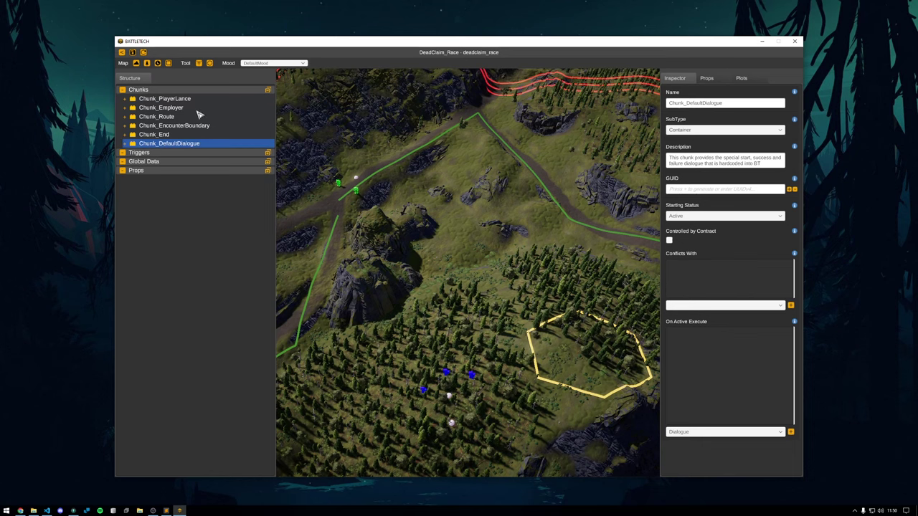
click(132, 54)
click(419, 306)
Add a Set Patrol Route AI order to Spawner_EmployerLance and enable its Should Sprint option.
drag(501, 287, 446, 308)
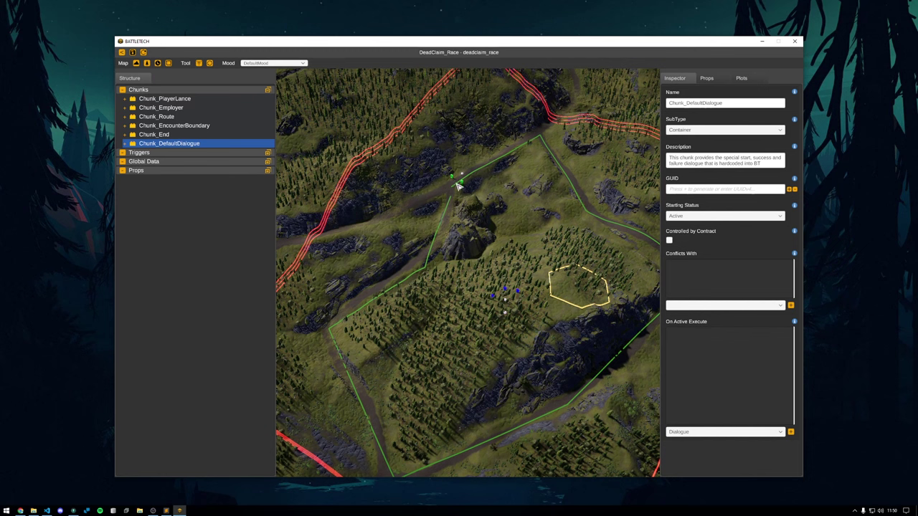
click(159, 100)
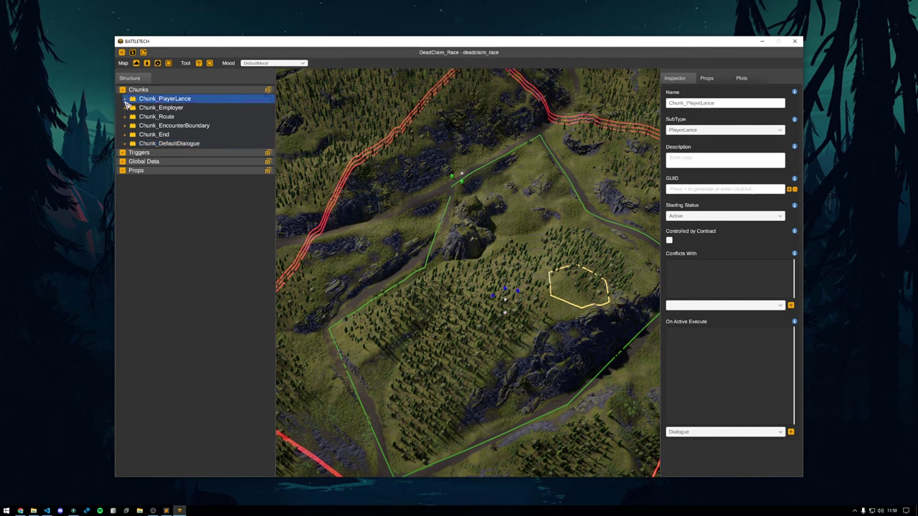
click(125, 99)
click(124, 99)
click(126, 108)
click(172, 117)
scroll(724, 364, down, 5)
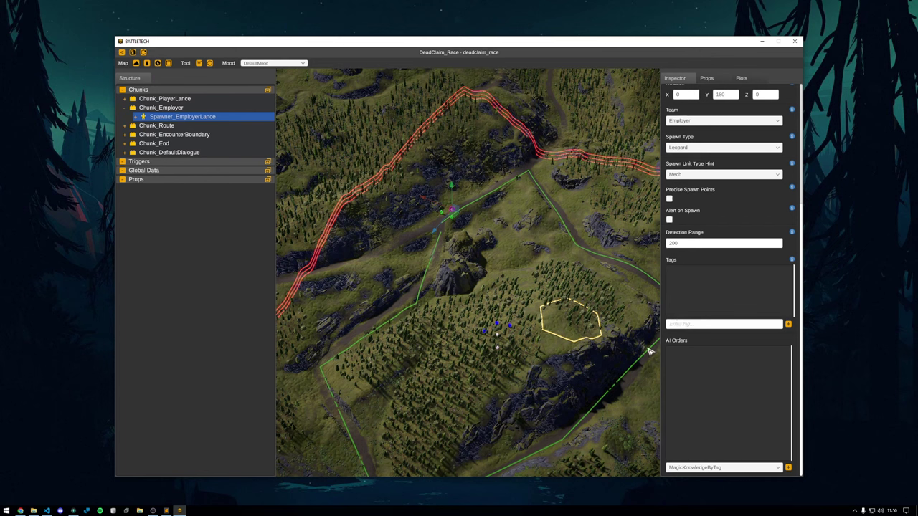
click(699, 468)
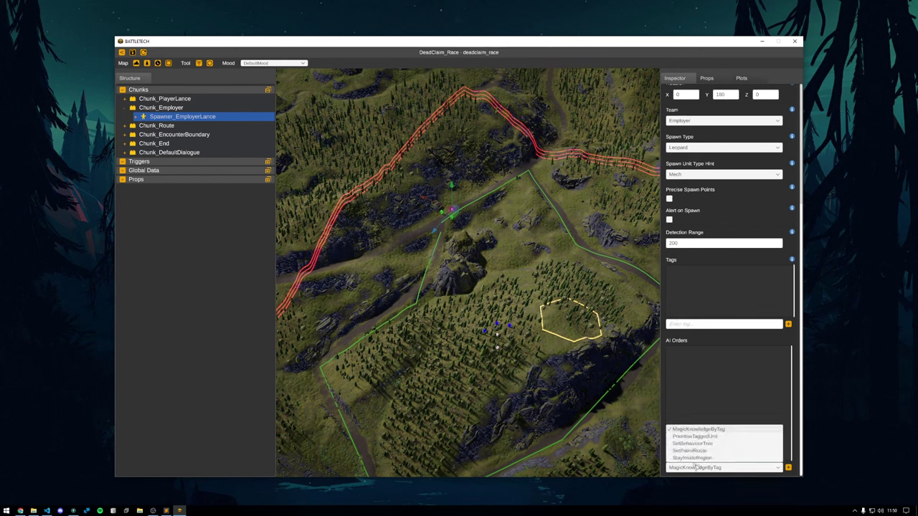
click(694, 451)
click(788, 467)
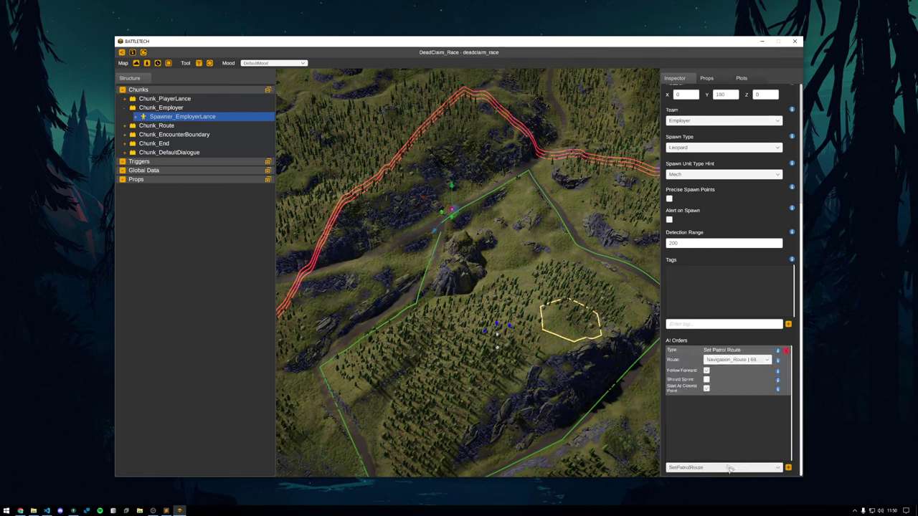
click(707, 380)
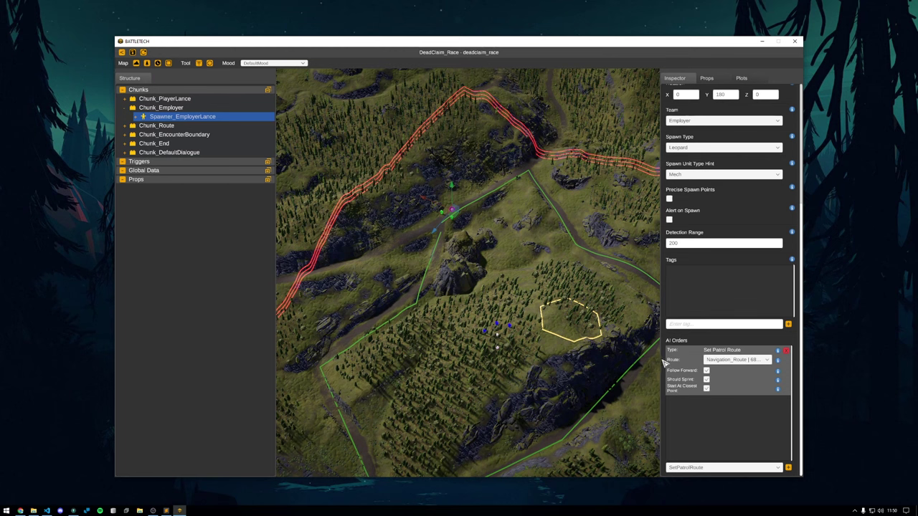
drag(664, 362, 651, 362)
Add a Set Behaviour Tree AI order using FollowRouteAITree to Spawner_EmployerLance and save the encounter.
click(704, 467)
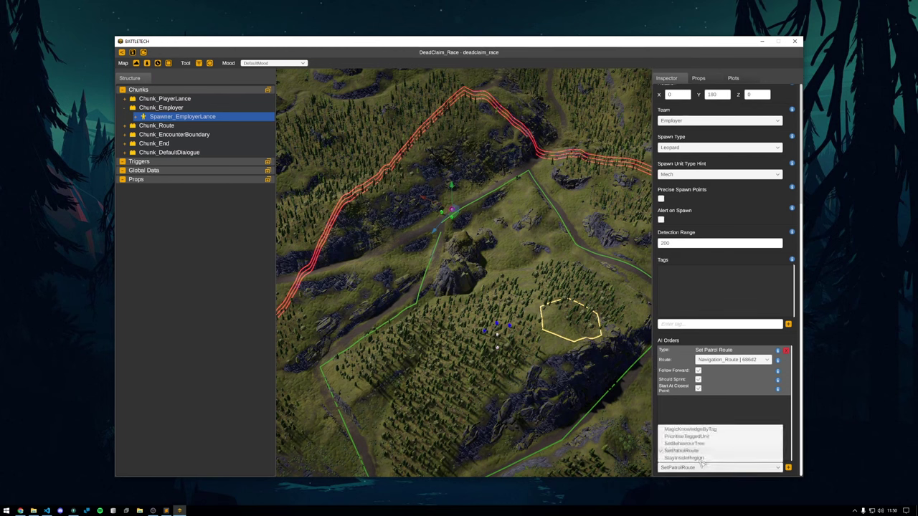
click(700, 412)
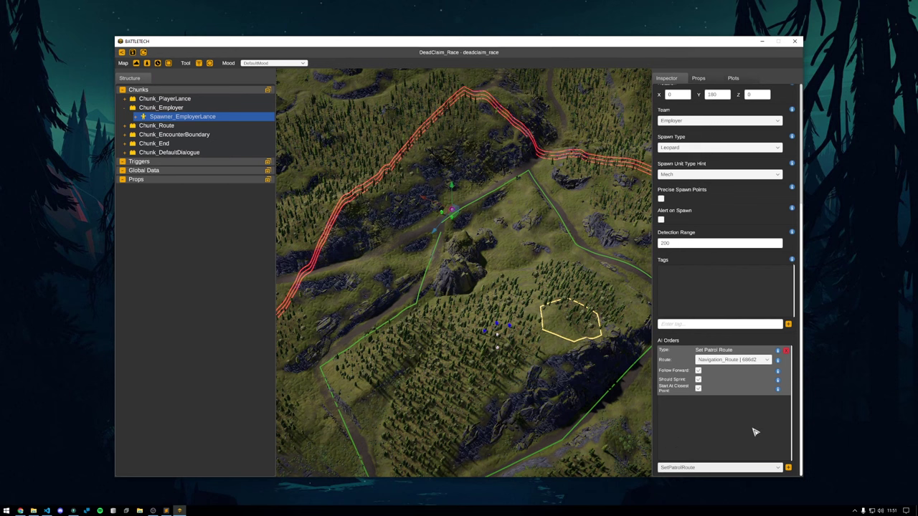
click(699, 469)
click(693, 444)
click(788, 467)
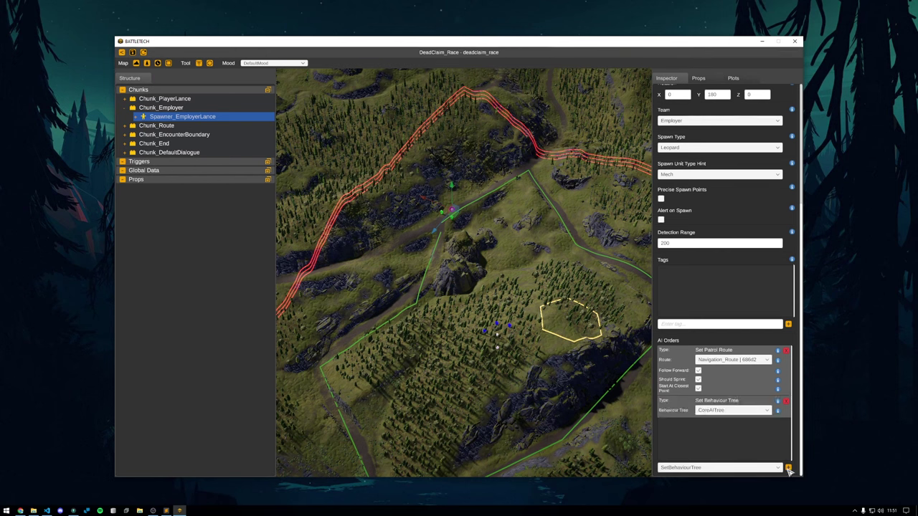
click(717, 410)
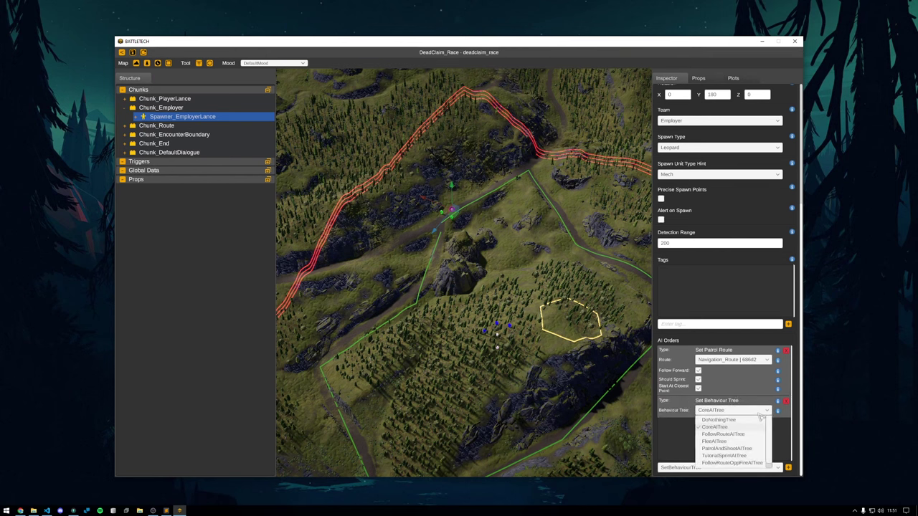
click(724, 434)
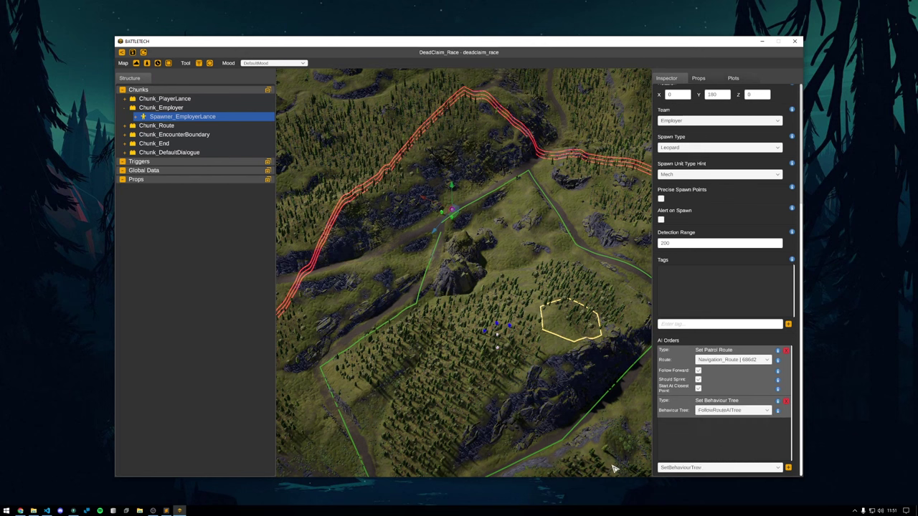
click(133, 55)
click(421, 307)
Create a new trigger in the encounter and select it.
right_click(148, 163)
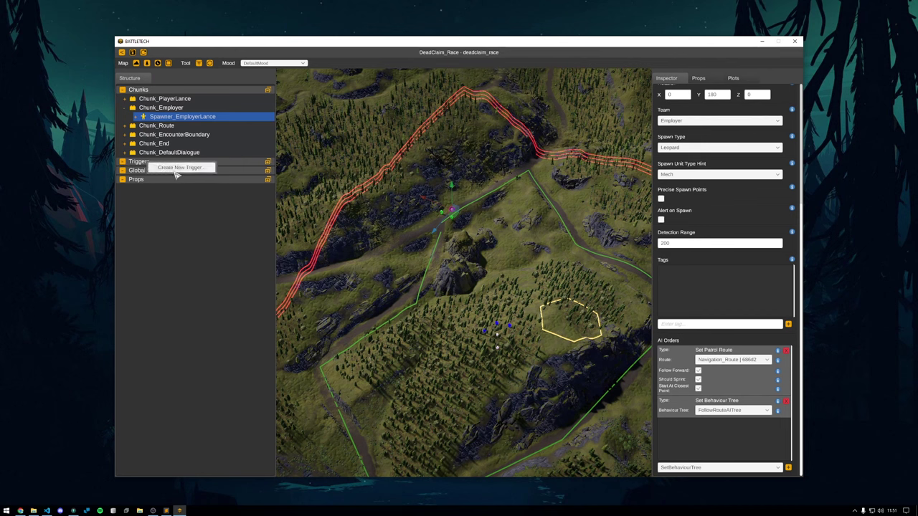
click(188, 170)
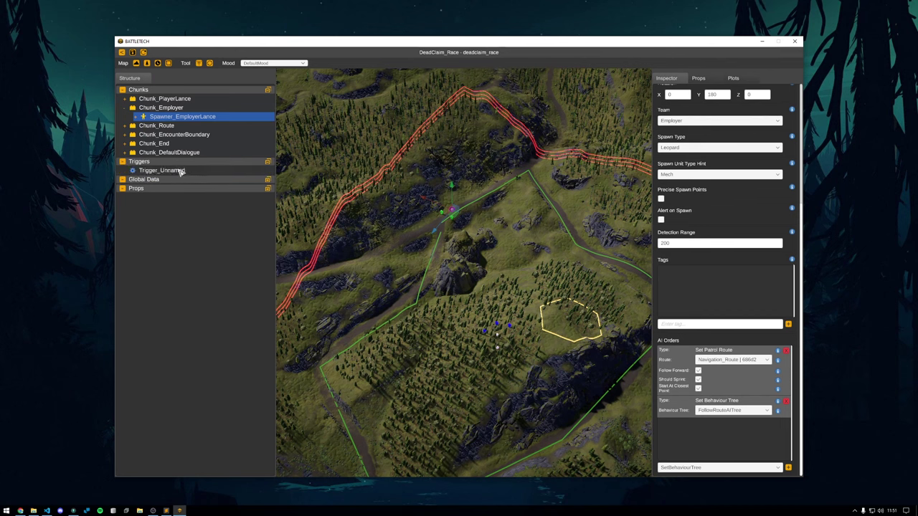
click(174, 170)
Rename the new trigger as Trigger_Change_AI.
click(709, 103)
key(BackSpace)
key(BackSpace)
key(BackSpace)
key(BackSpace)
key(BackSpace)
key(BackSpace)
key(BackSpace)
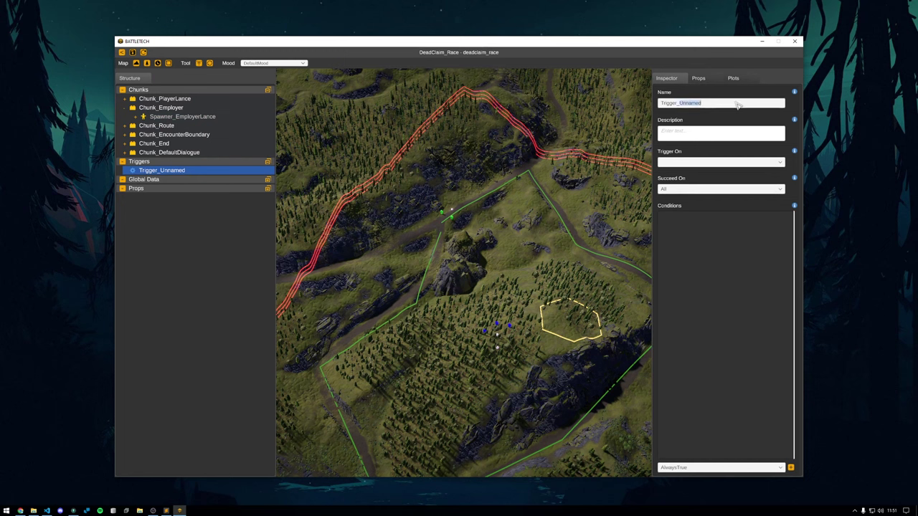
text(Ra)
text(ange_AI)
Set Trigger_Change_AI to trigger on OnLanceSpawned.
click(780, 162)
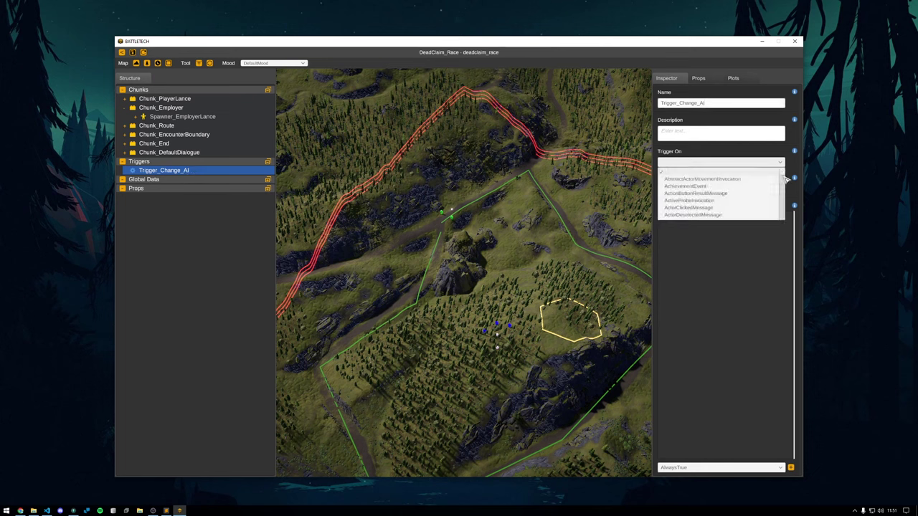
drag(784, 174, 784, 203)
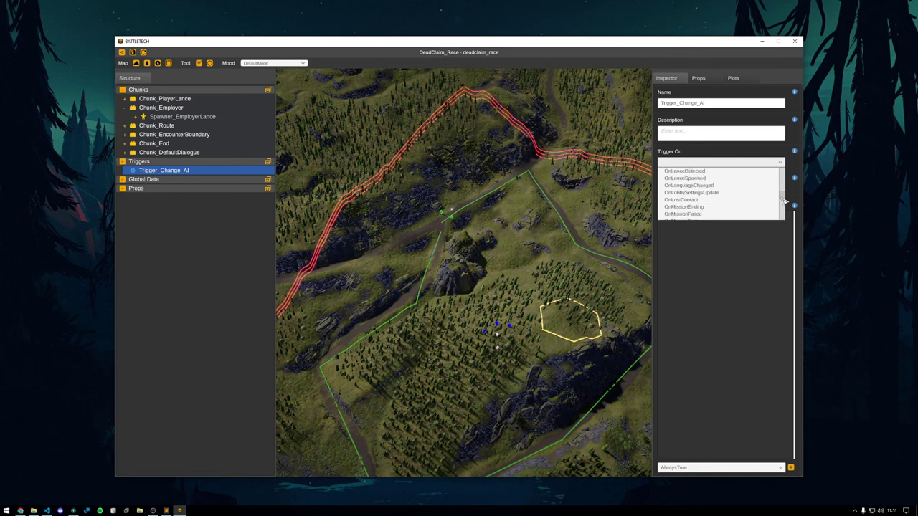
click(719, 179)
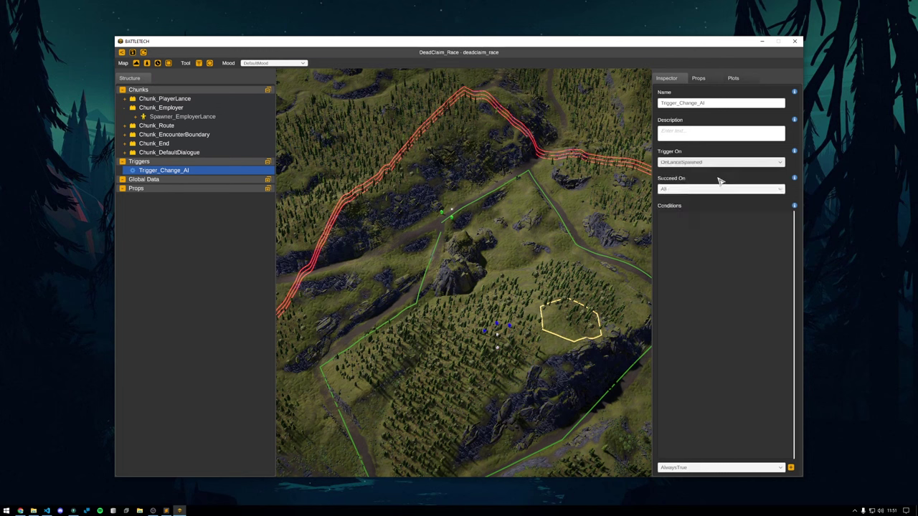
Add an EvaluateReflectedValue condition to Trigger_Change_AI with SpawnerGuid as its field.
click(780, 468)
drag(784, 437, 785, 453)
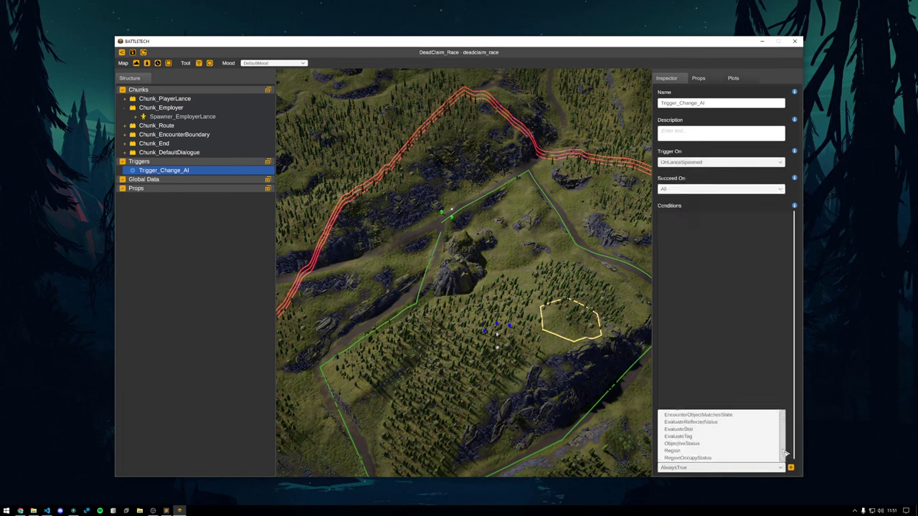
click(727, 422)
click(791, 467)
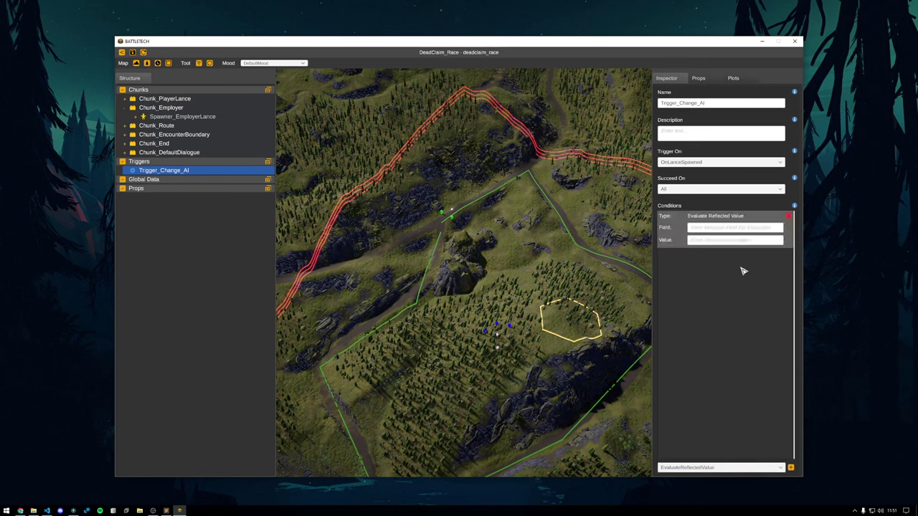
click(727, 228)
text(SpawnerGUI)
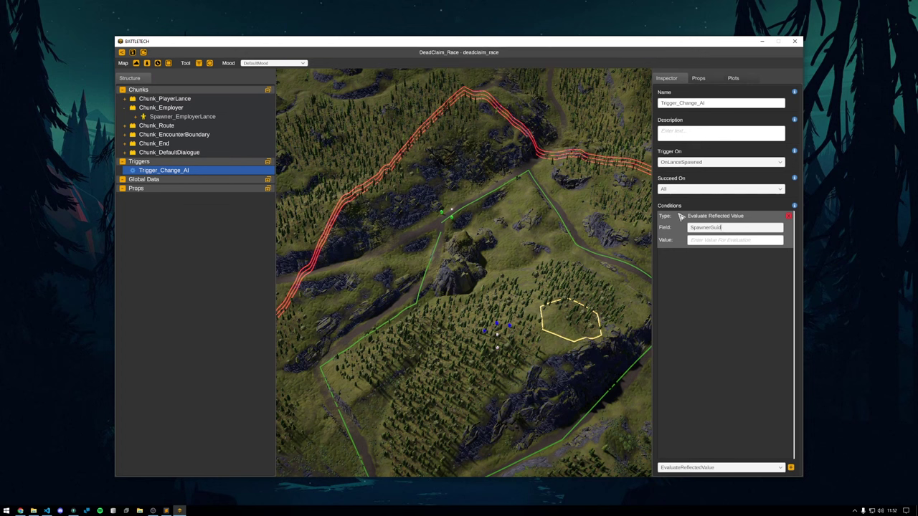
double_click(708, 228)
Copy the GUID of Spawner_EmployerLance into the value of Trigger_Change_AI's condition.
click(185, 117)
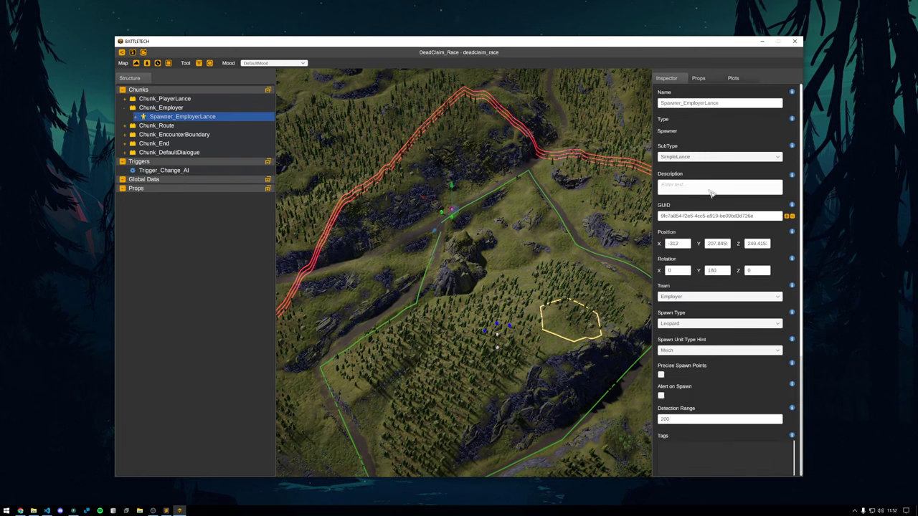
click(717, 216)
key(ctrl+c)
click(163, 172)
click(709, 240)
key(ctrl+v)
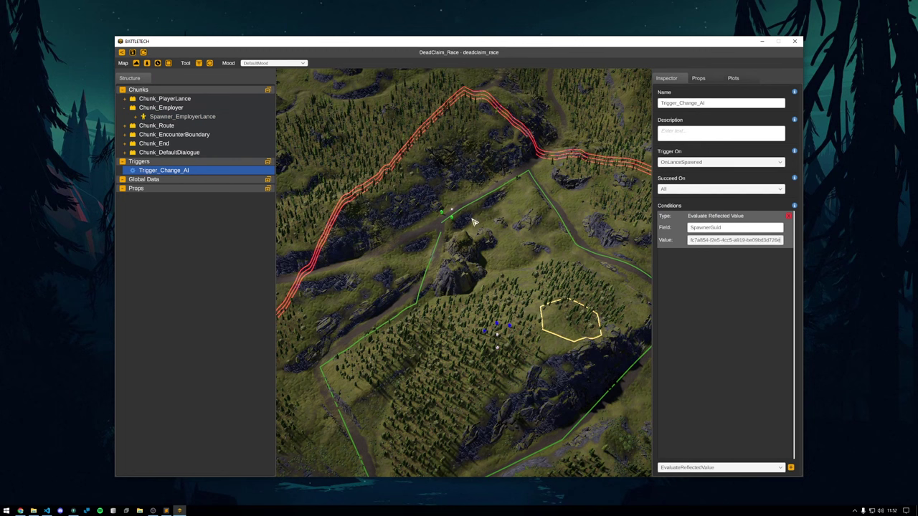
Add a Set Patrol Route result and a Set Behaviour Tree result to Trigger_Change_AI.
right_click(193, 173)
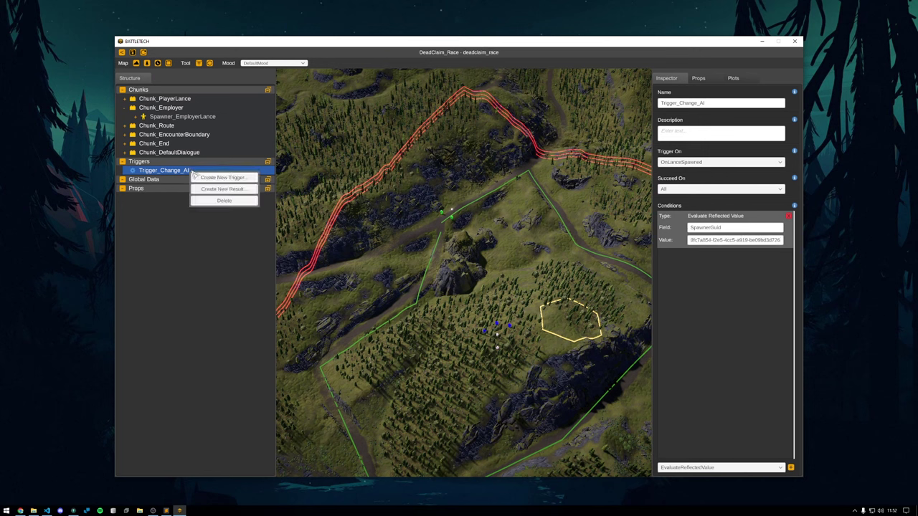
click(215, 190)
click(157, 218)
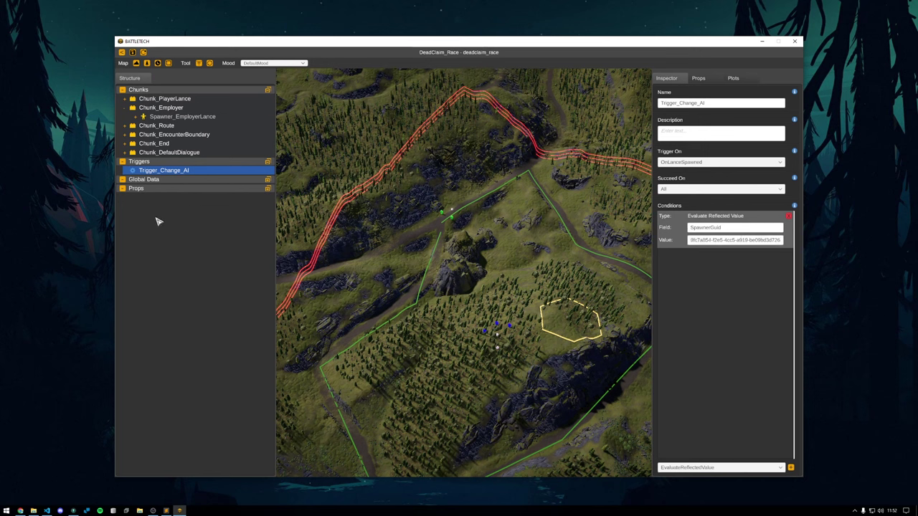
right_click(166, 169)
click(219, 188)
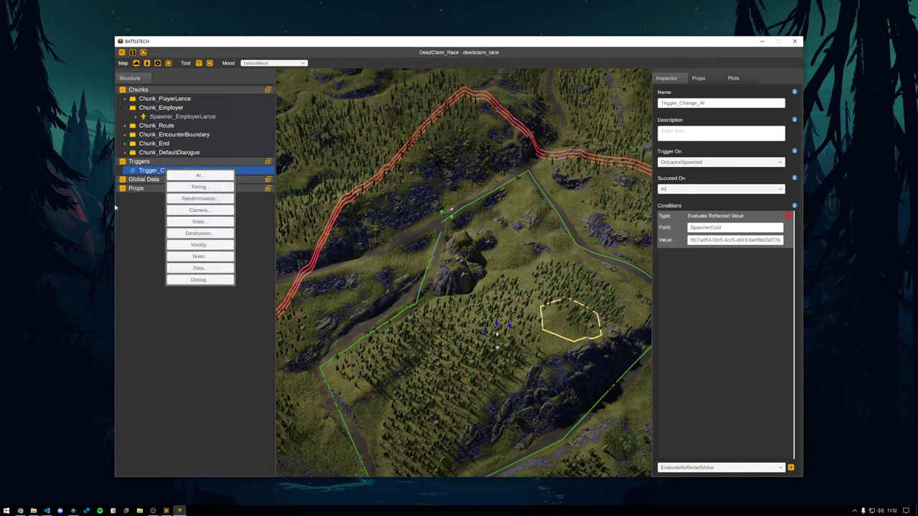
click(217, 176)
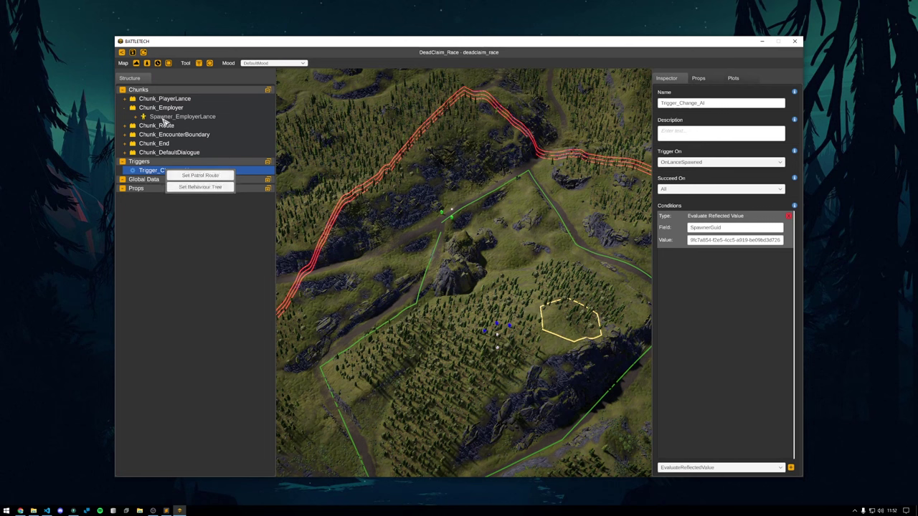
click(203, 175)
right_click(203, 179)
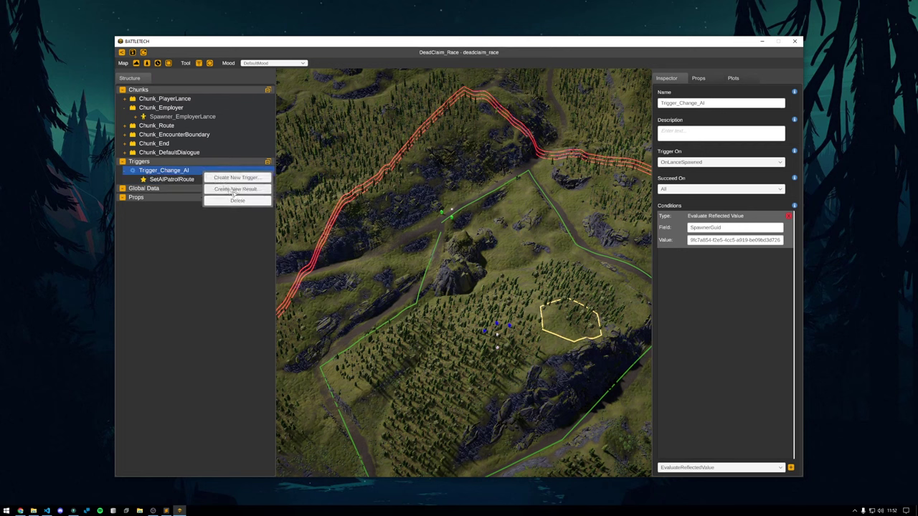
click(232, 191)
click(239, 179)
click(251, 189)
Go through the unit group type and lance options of the SetAIPatrolRoute result.
click(185, 179)
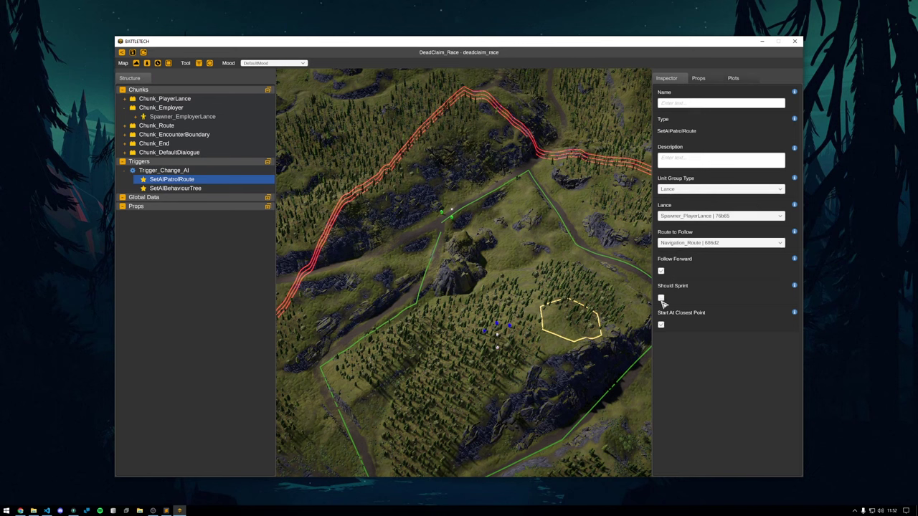
click(691, 189)
click(688, 199)
click(694, 215)
click(694, 226)
click(692, 217)
click(688, 192)
click(686, 189)
click(683, 213)
click(690, 189)
click(687, 206)
Set the SetAIBehaviourTree result's lance to Spawner_EmployerLance and its behaviour tree to FollowRouteAITree.
click(172, 189)
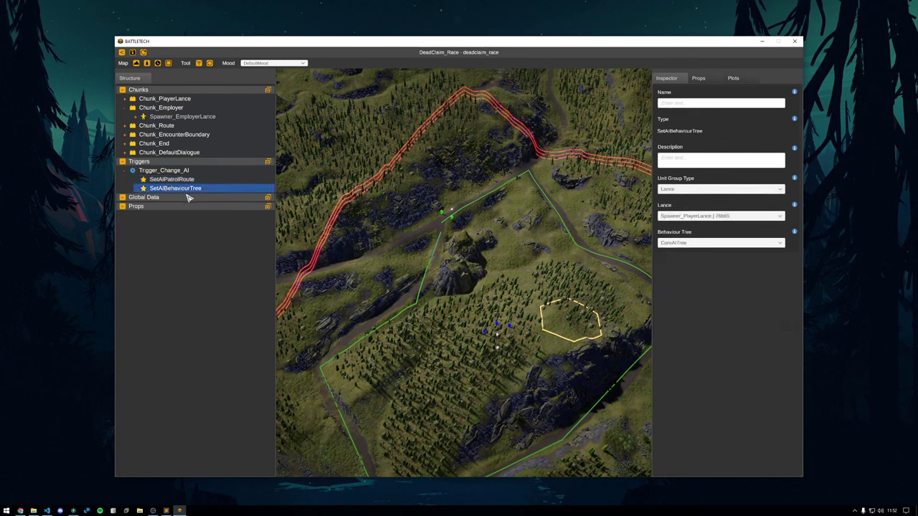
click(709, 192)
click(712, 275)
click(699, 189)
click(737, 314)
click(696, 218)
click(703, 231)
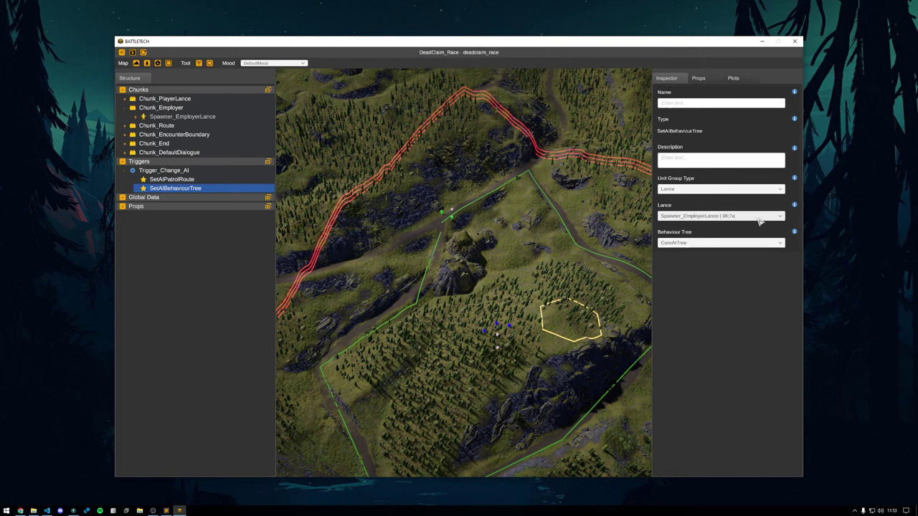
click(708, 242)
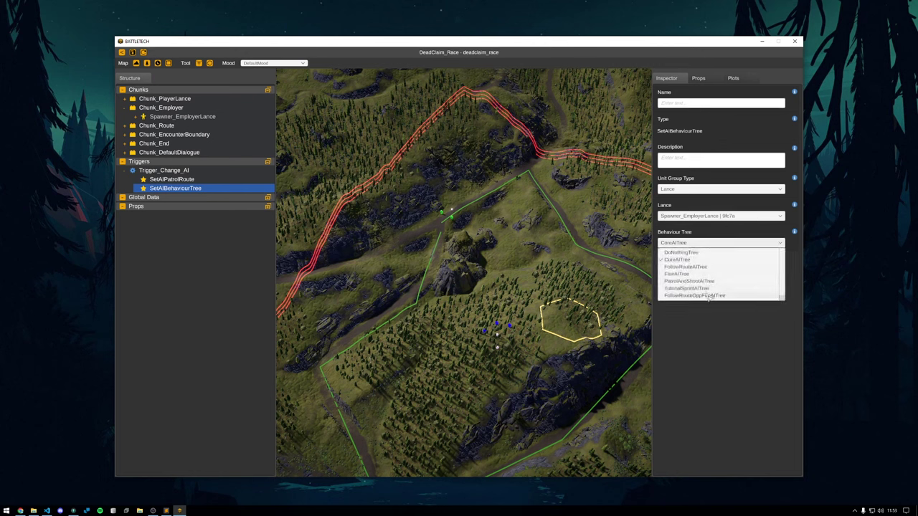
click(699, 267)
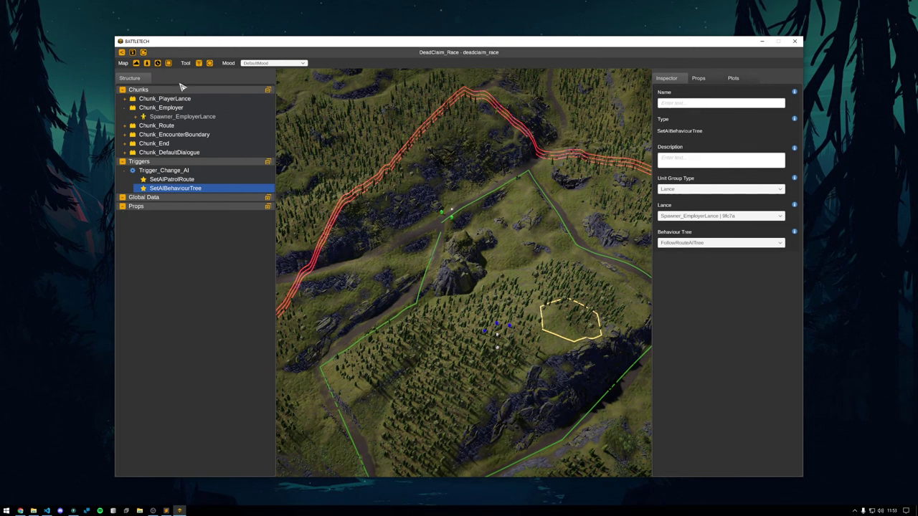
Delete Trigger_Change_AI from the triggers and save the contract type build.
right_click(175, 175)
click(195, 203)
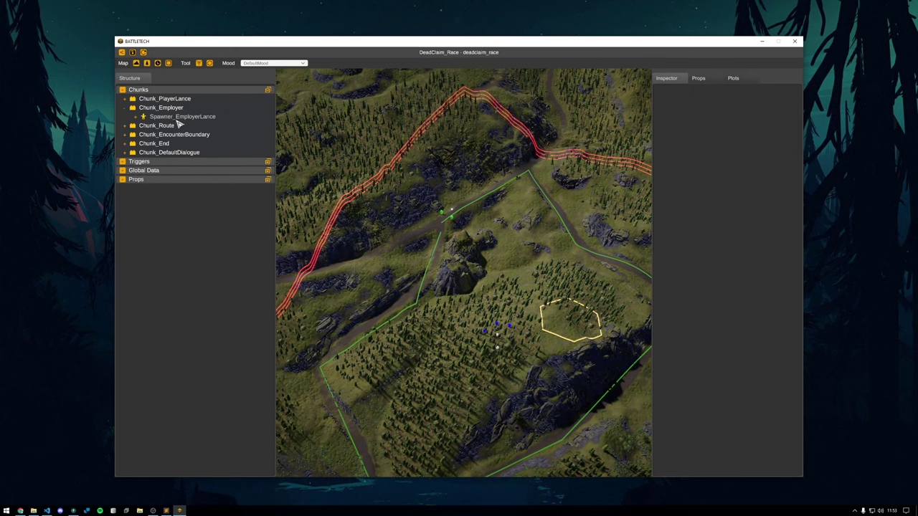
click(179, 118)
scroll(781, 395, down, 3)
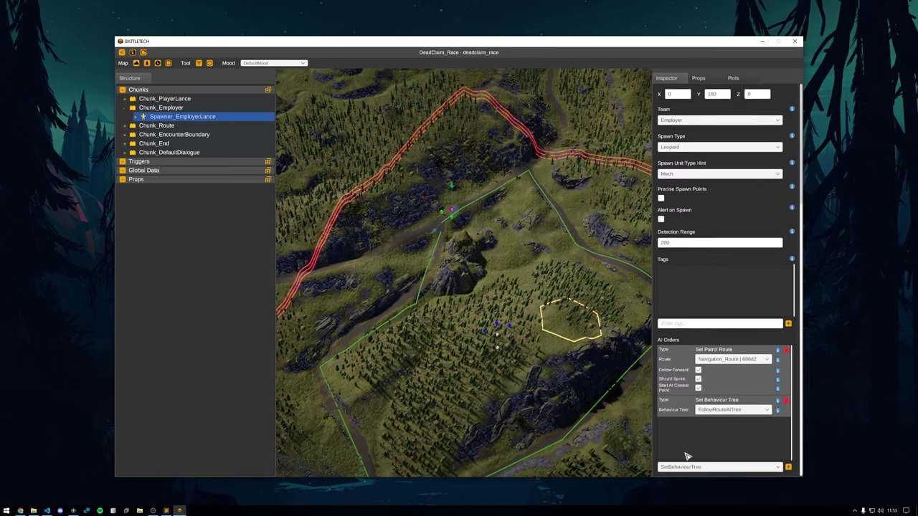
click(143, 53)
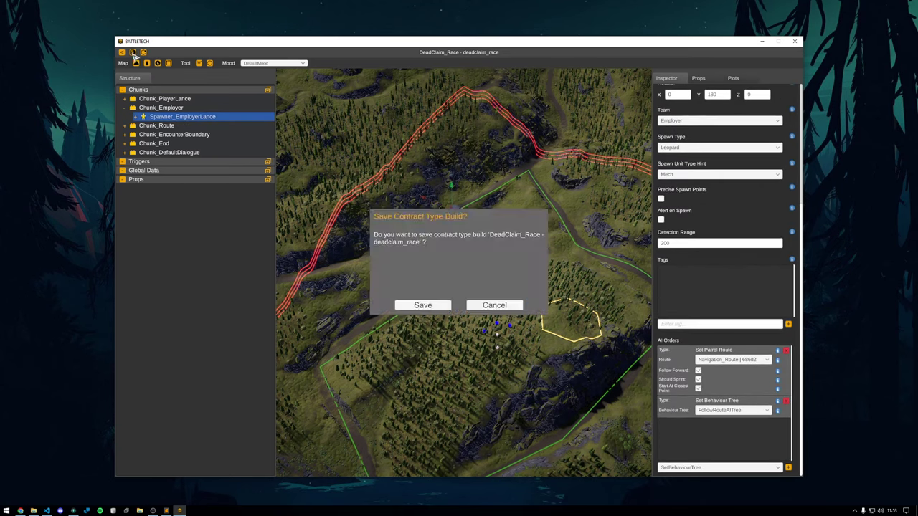
click(443, 308)
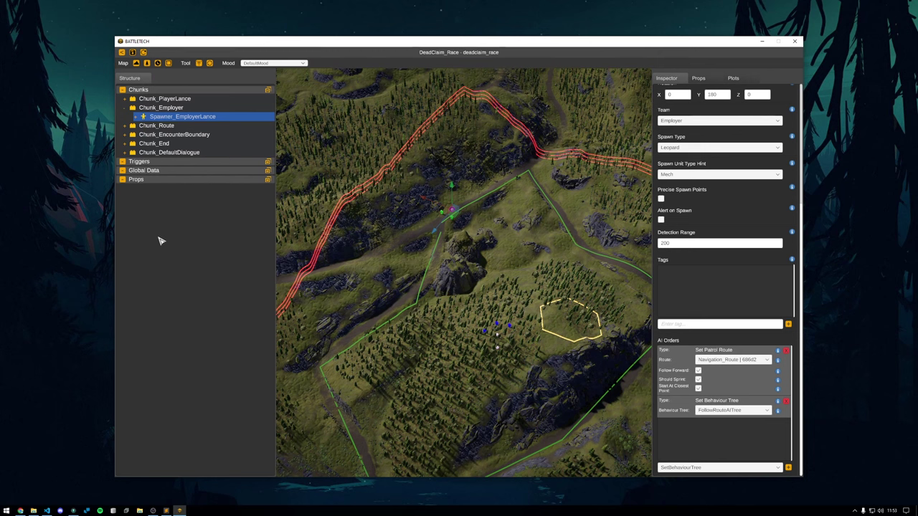
Examine the settings of Objective_WatchRace in Chunk_End.
click(126, 108)
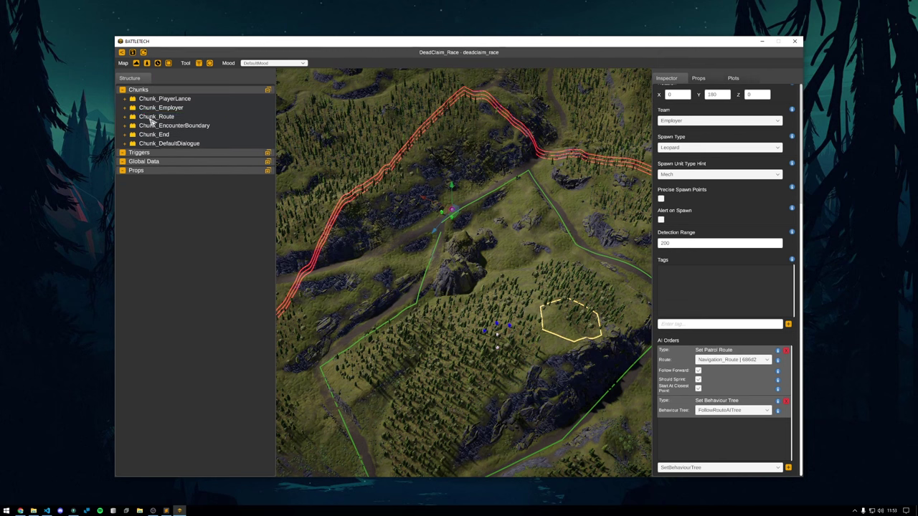
click(517, 284)
drag(517, 284, 573, 317)
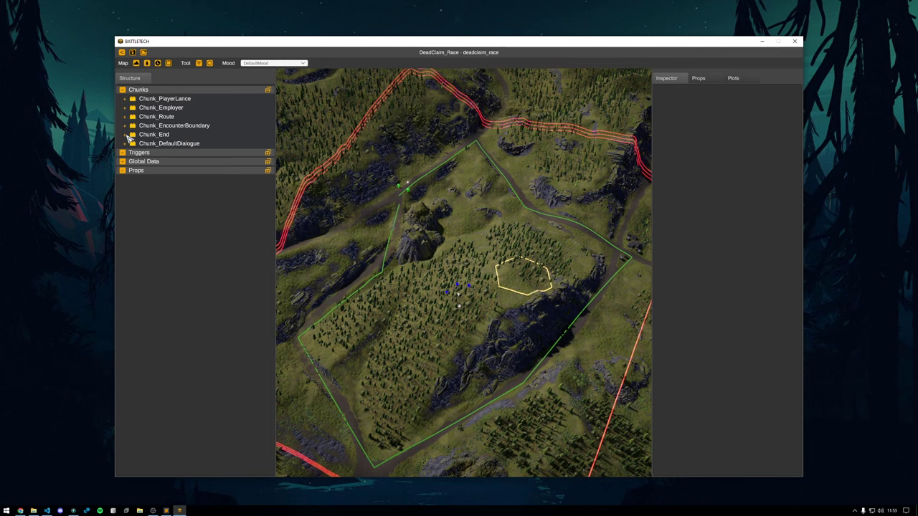
click(127, 135)
click(171, 147)
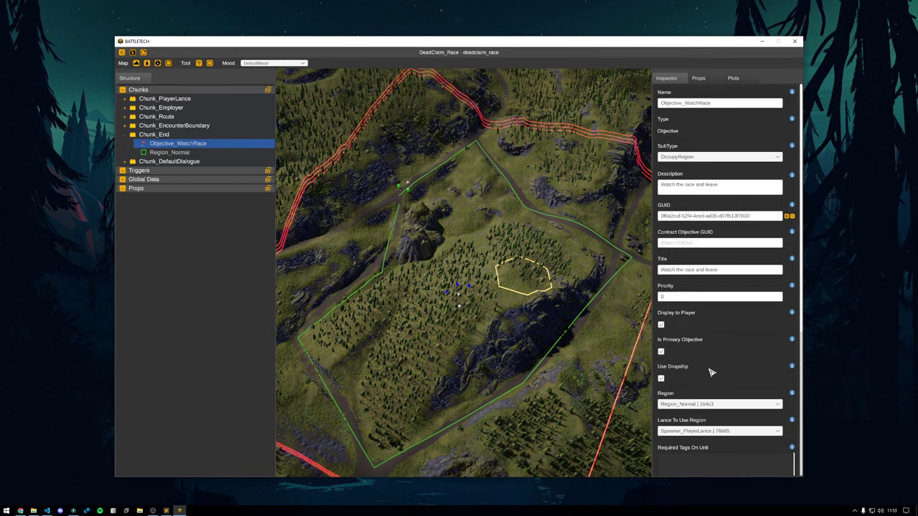
Create a contract objective in Global Data and name it ContractObjective_WatchRace.
click(159, 179)
click(188, 188)
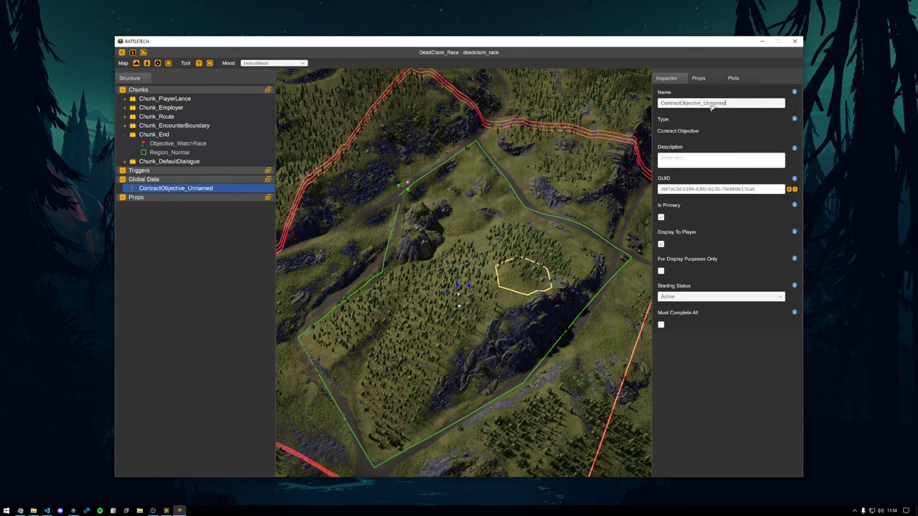
drag(703, 105, 769, 105)
text(WatchRace)
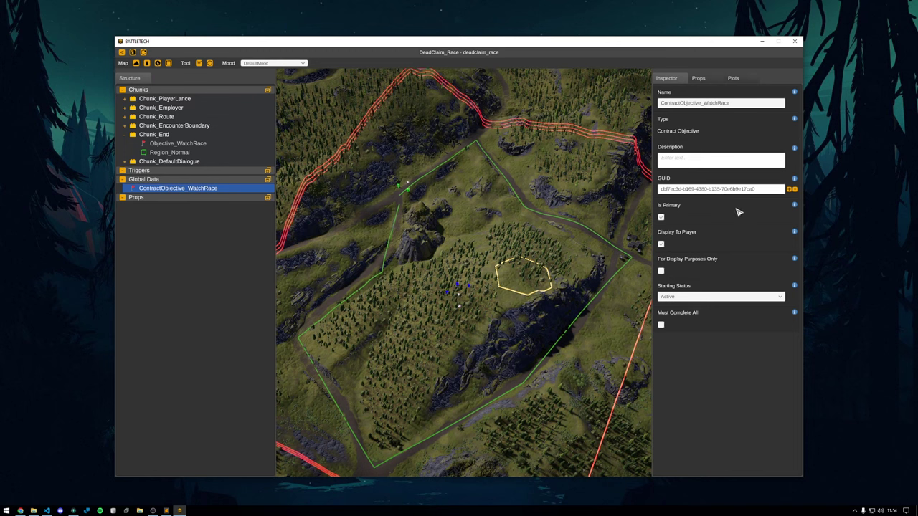
key(Return)
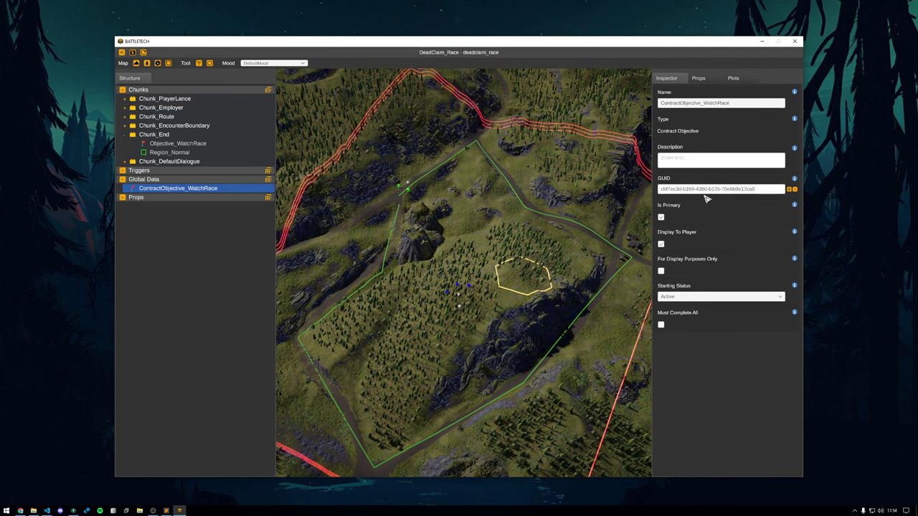
Copy the GUID of ContractObjective_WatchRace into Objective_WatchRace's Contract Objective GUID and save the encounter.
click(726, 189)
key(ctrl+c)
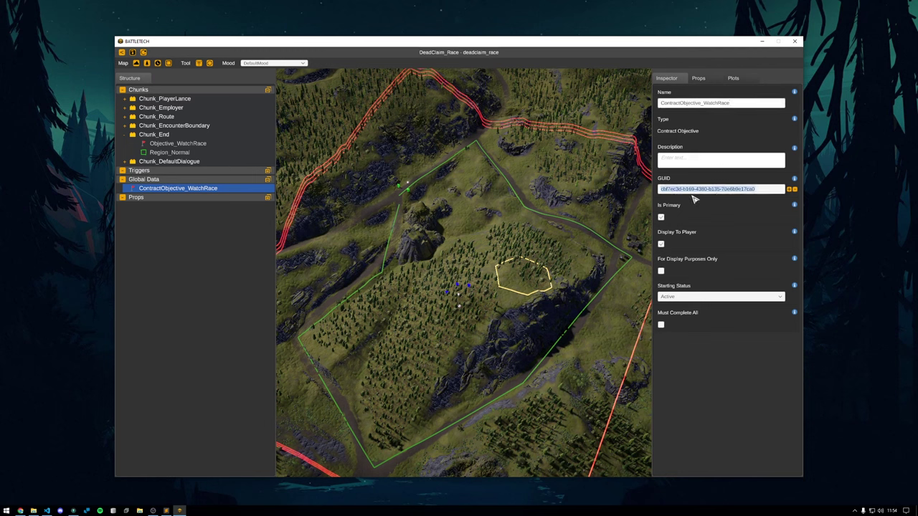
click(199, 145)
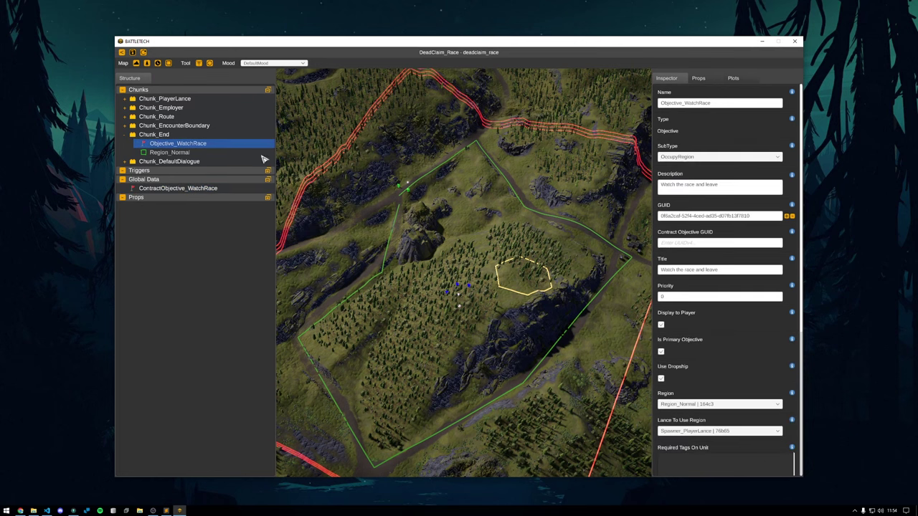
click(684, 244)
key(ctrl+v)
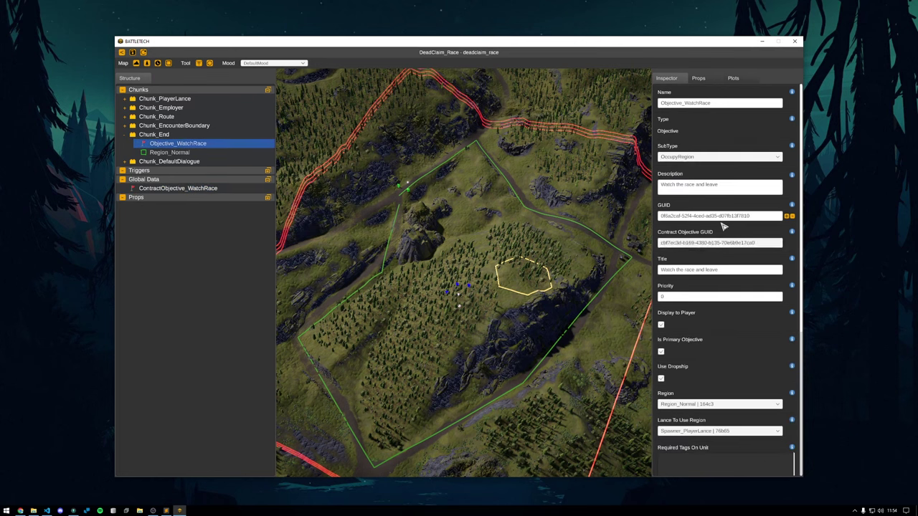
key(ctrl+s)
click(445, 306)
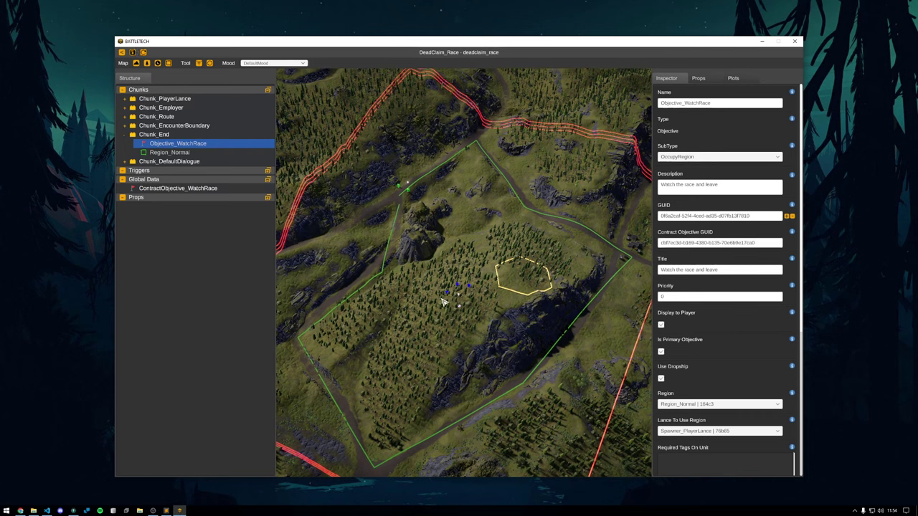
drag(452, 309, 468, 335)
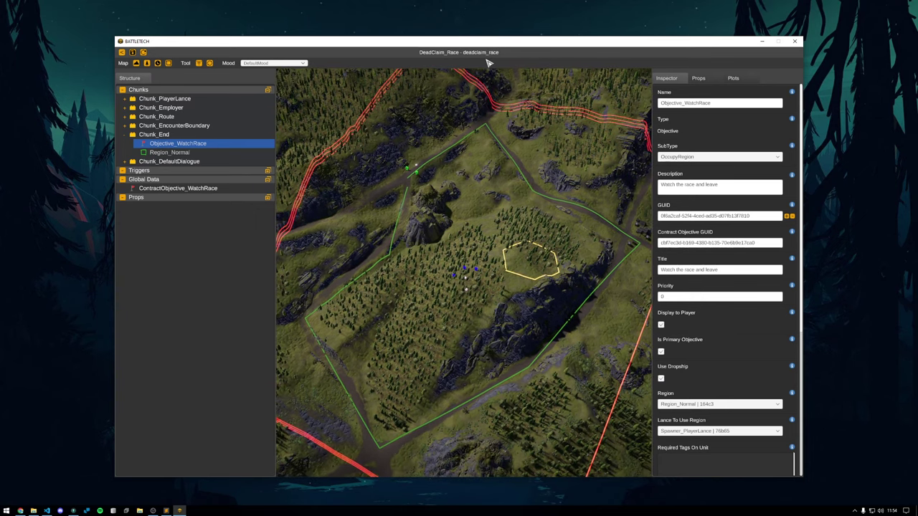
key(alt+Tab)
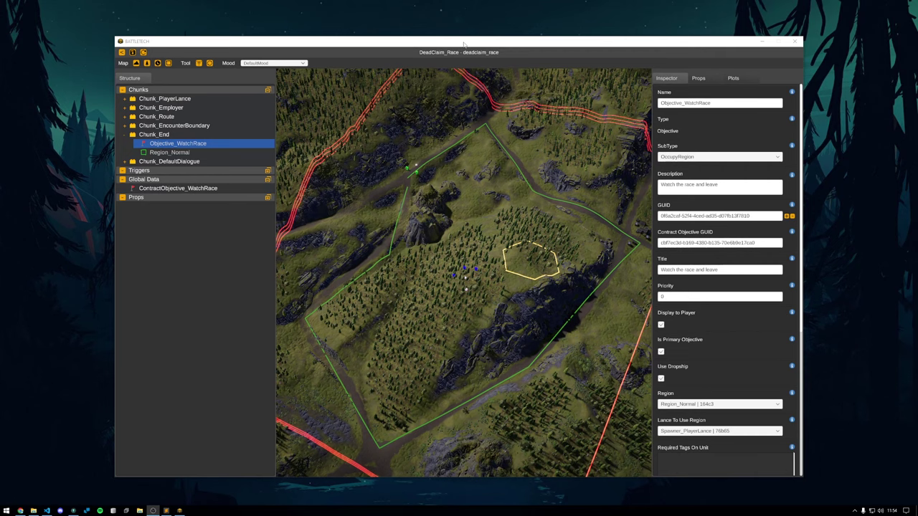
Move the designer window aside, switch to Visual Studio Code and resize its window so both can be used side by side.
drag(462, 43, 364, 20)
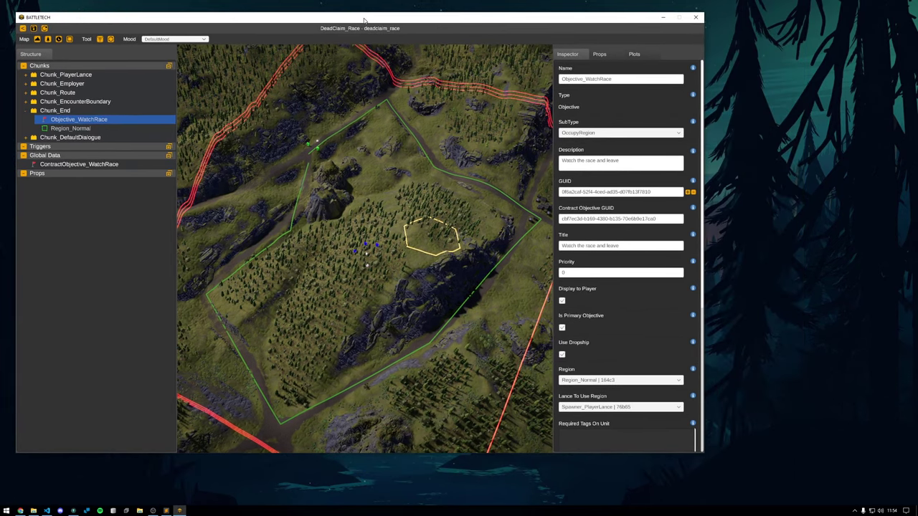
key(alt+Tab)
key(super)
click(156, 485)
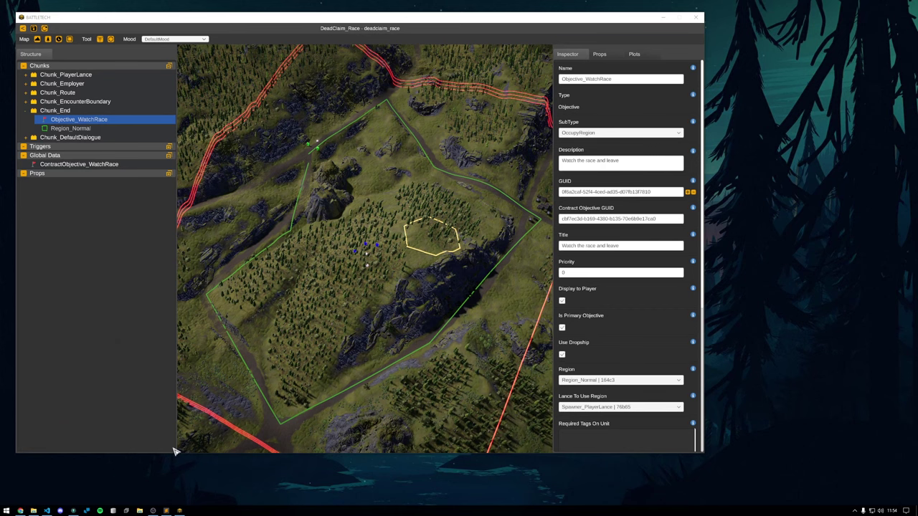
click(49, 512)
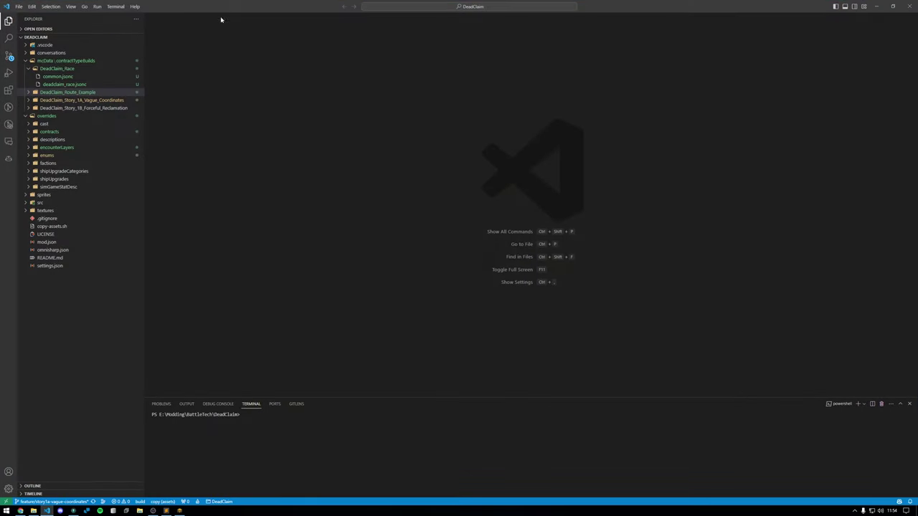
drag(231, 2, 307, 35)
drag(69, 29, 234, 28)
drag(387, 32, 471, 14)
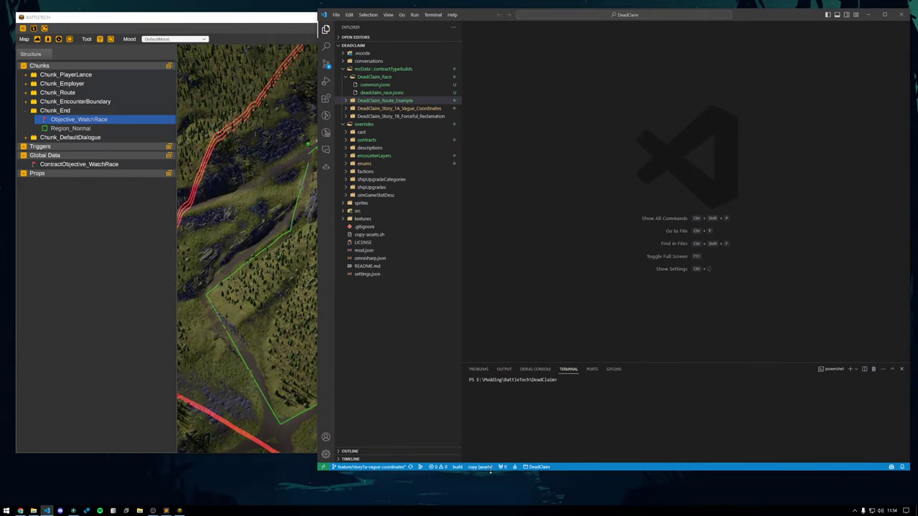
drag(490, 472, 491, 505)
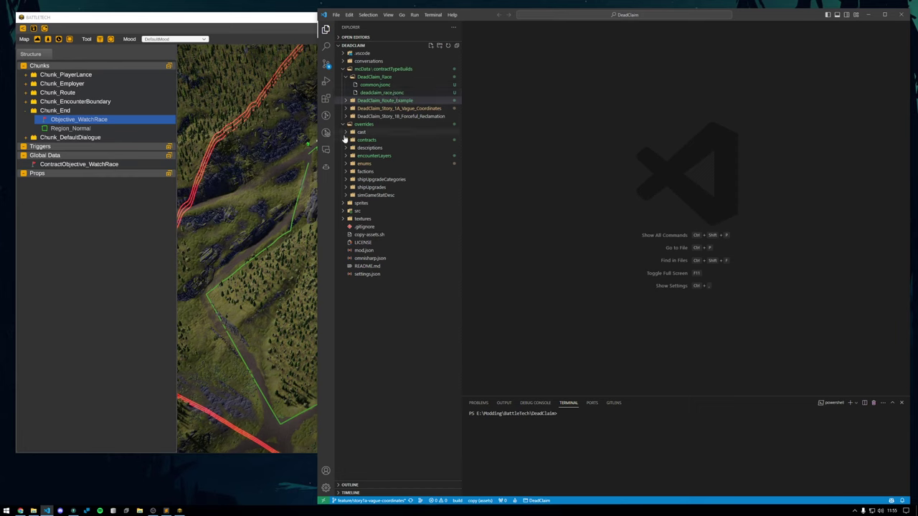
Open DeadClaim_Route_Example.json from the contracts/campaign folder, close the terminal and copy the file's entire contents.
click(346, 141)
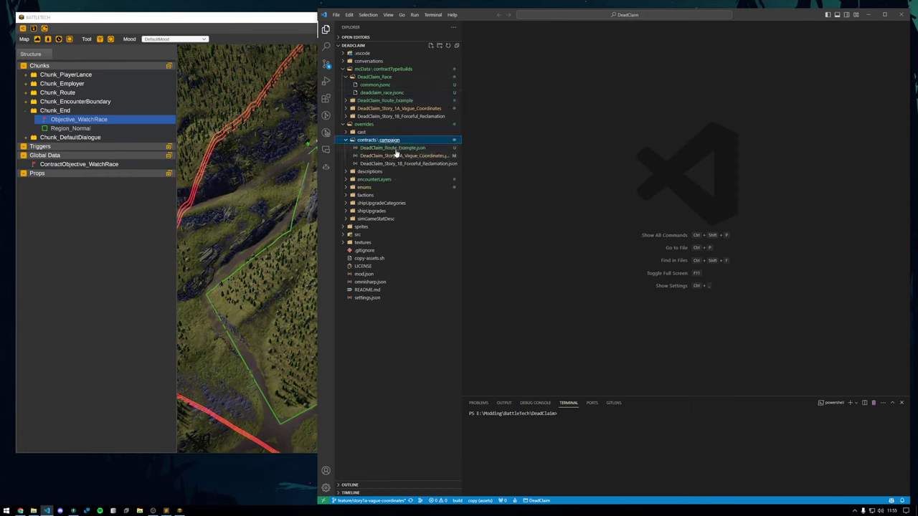
click(420, 148)
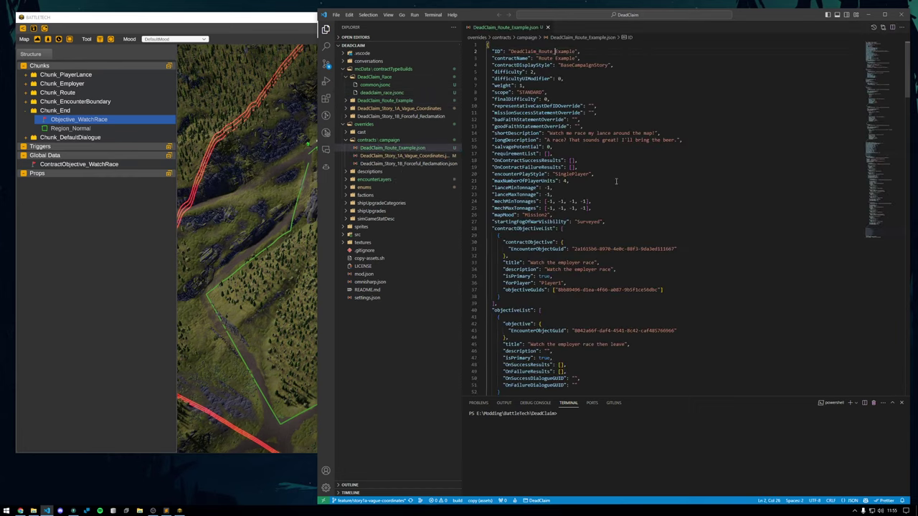
click(902, 403)
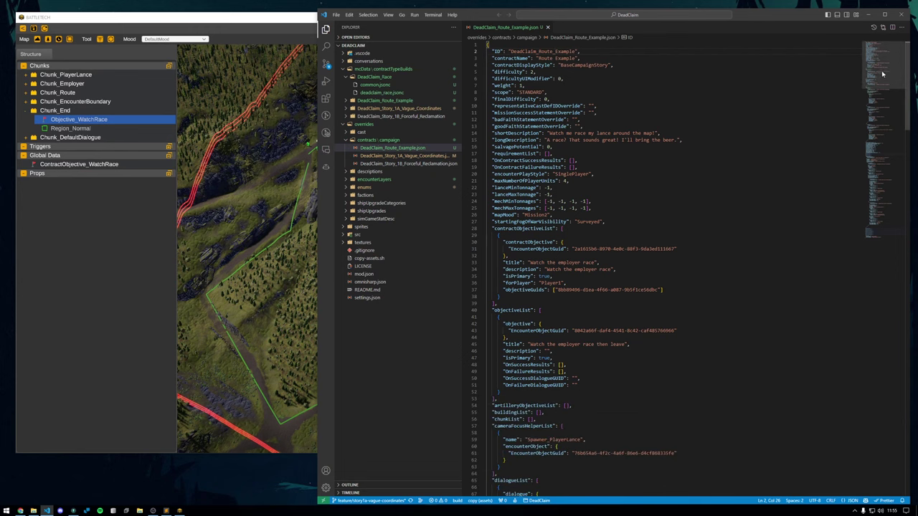
mouse_move(881, 72)
mouse_down()
mouse_move(878, 220)
mouse_move(875, 64)
mouse_up()
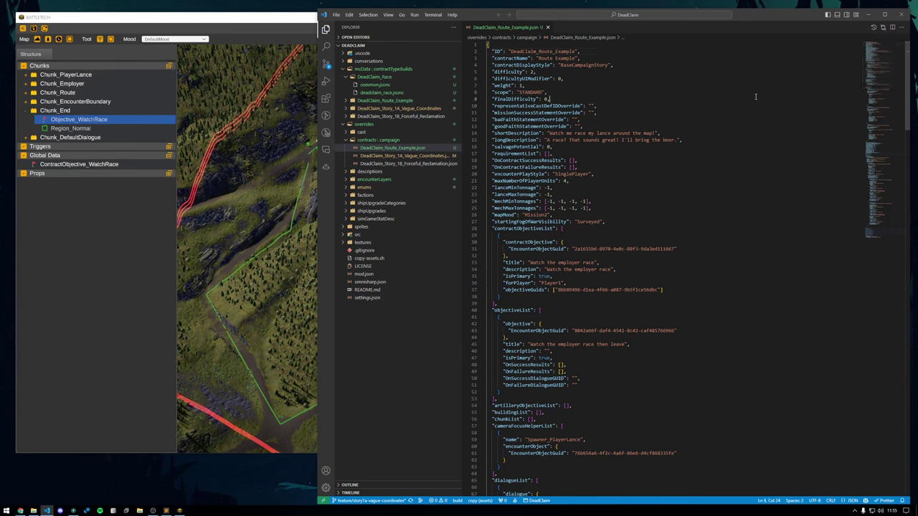
key(ctrl+a)
click(710, 126)
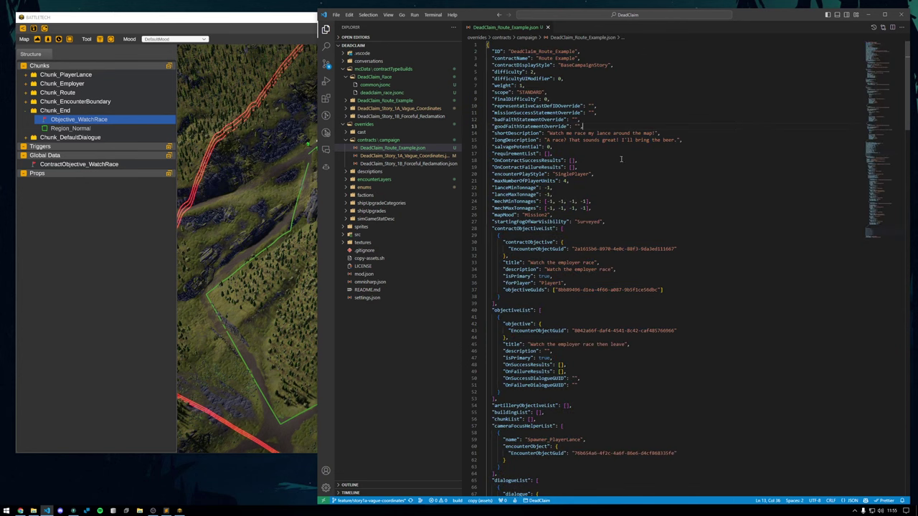
Create DeadClaim_Race.json in the contracts/campaign folder, paste the copied contract contents into it and save.
right_click(401, 141)
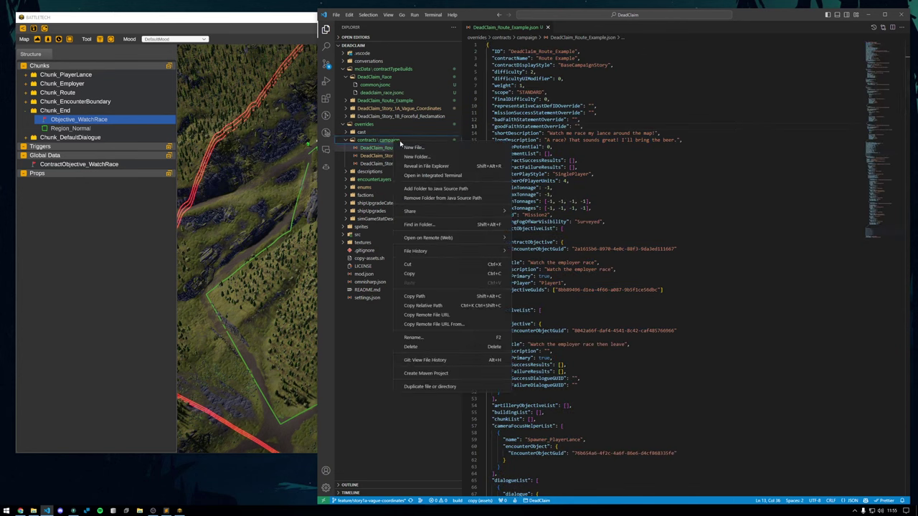
key(Escape)
right_click(399, 141)
click(410, 150)
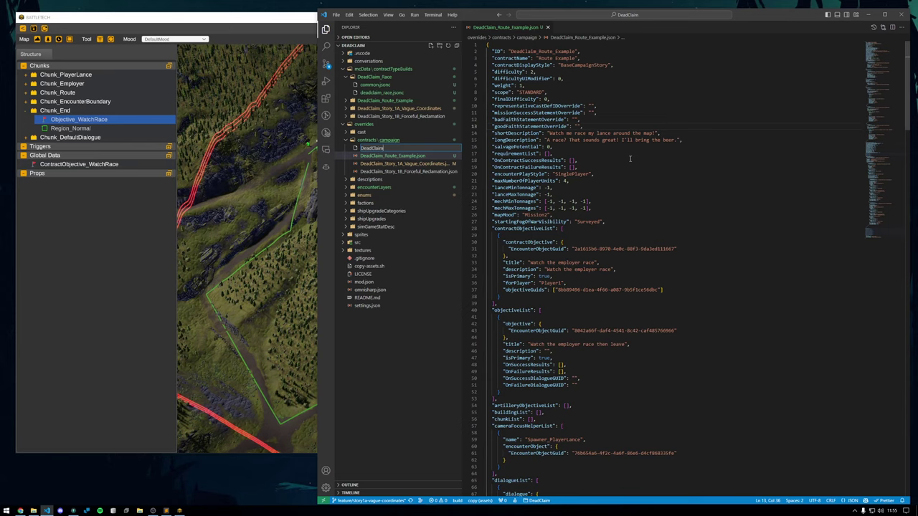
text(DeadClaim_Race.json)
key(Return)
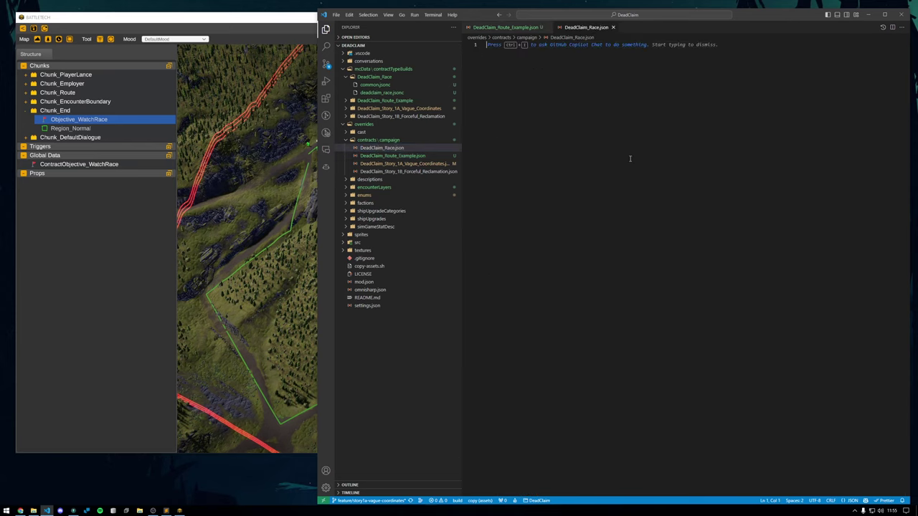
key(ctrl+v)
key(ctrl+s)
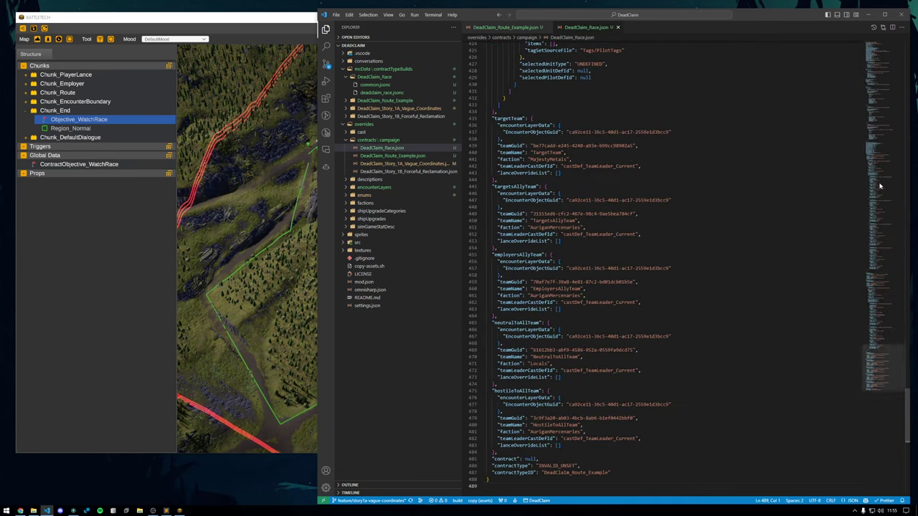
Set the contractTypeID at the end of the contract file to DeadClaim_Race and save.
scroll(722, 385, down, 2)
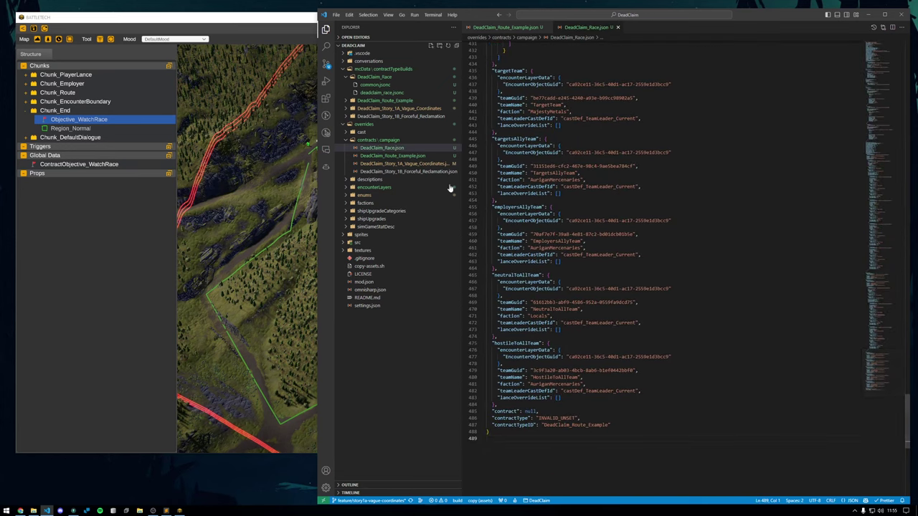
drag(574, 428, 608, 425)
text(Race)
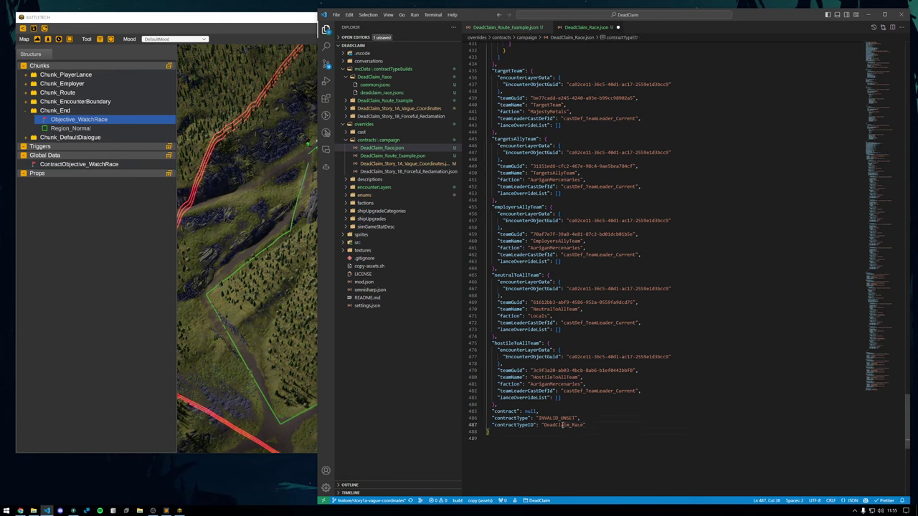
double_click(563, 425)
key(ctrl+s)
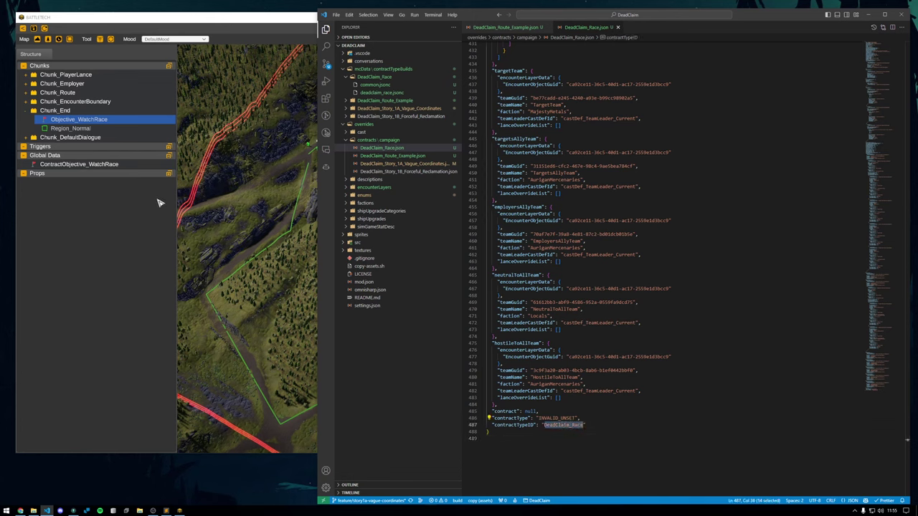
Set the contract's ID at the start of the file to DeadClaim_Race_Example and save.
click(894, 58)
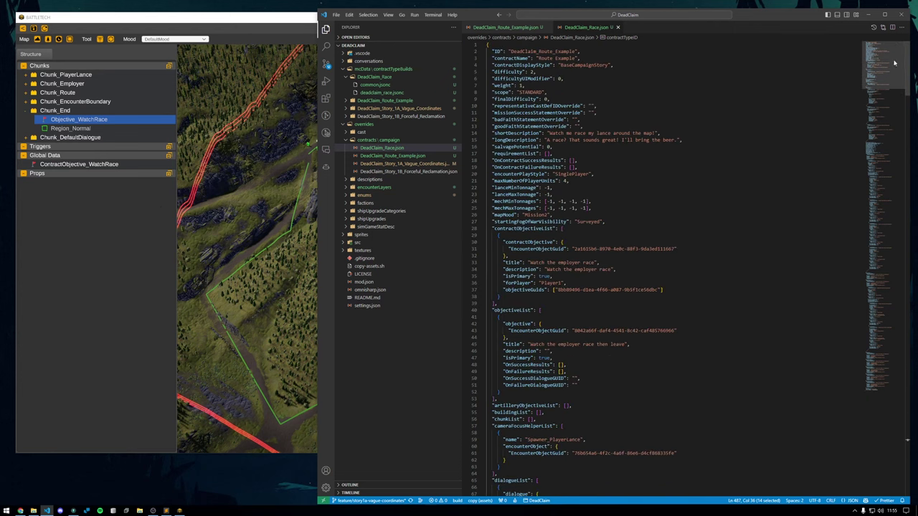
drag(577, 52, 546, 51)
text(Race_1)
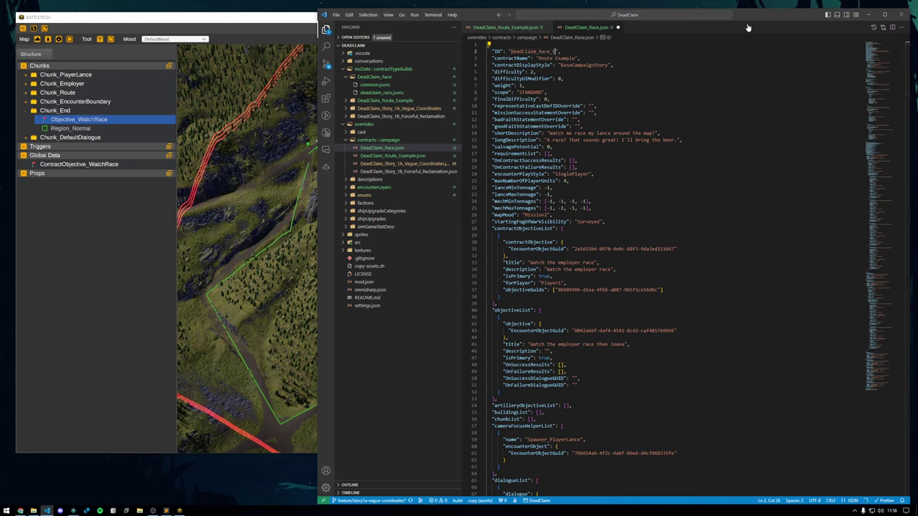
key(ctrl+s)
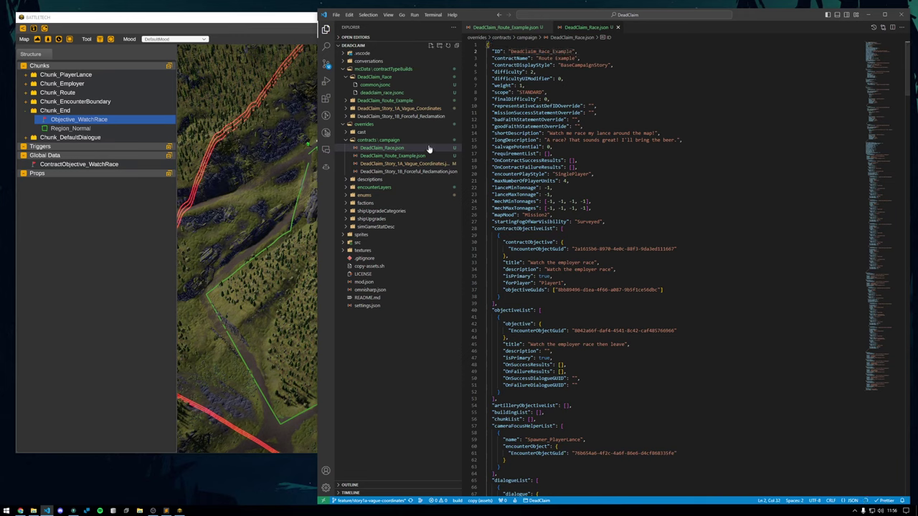
Rename the contract file to DeadClaim_Race_Example.json and set its contractName to "Race Example".
right_click(399, 152)
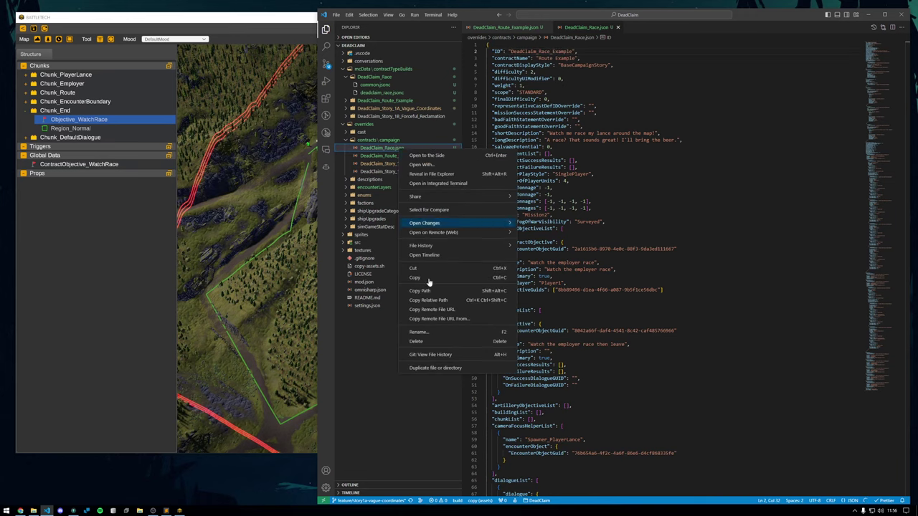
click(440, 334)
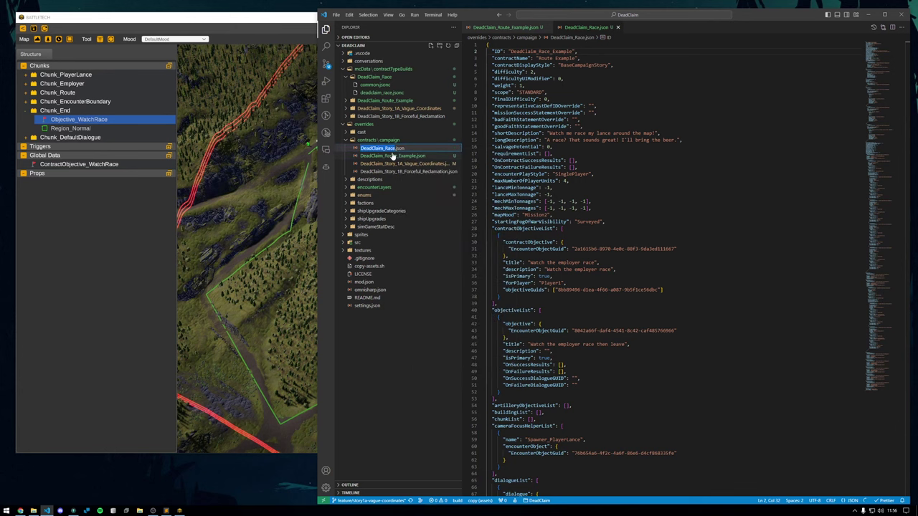
text(_Example)
key(Return)
click(713, 113)
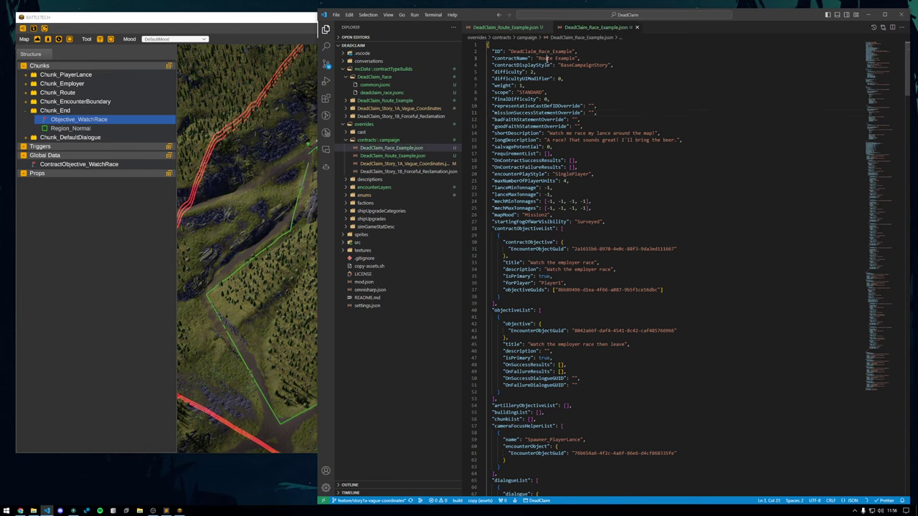
double_click(548, 59)
text(Race)
Copy the GUID of ContractObjective_WatchRace from the designer into the EncounterObjectGuid of the contractObjective in contractObjectiveList.
scroll(621, 274, down, 4)
scroll(602, 275, down, 2)
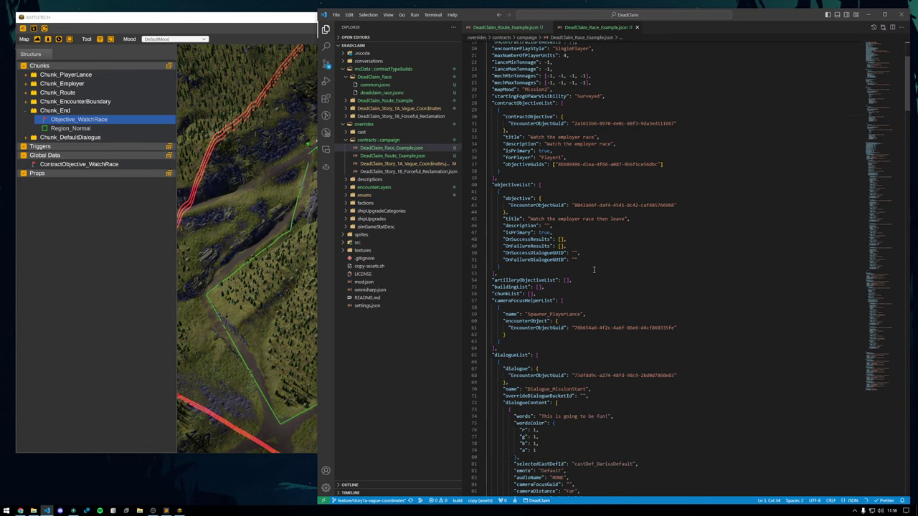
scroll(593, 270, down, 3)
scroll(594, 270, up, 3)
drag(469, 15, 478, 15)
drag(239, 19, 228, 18)
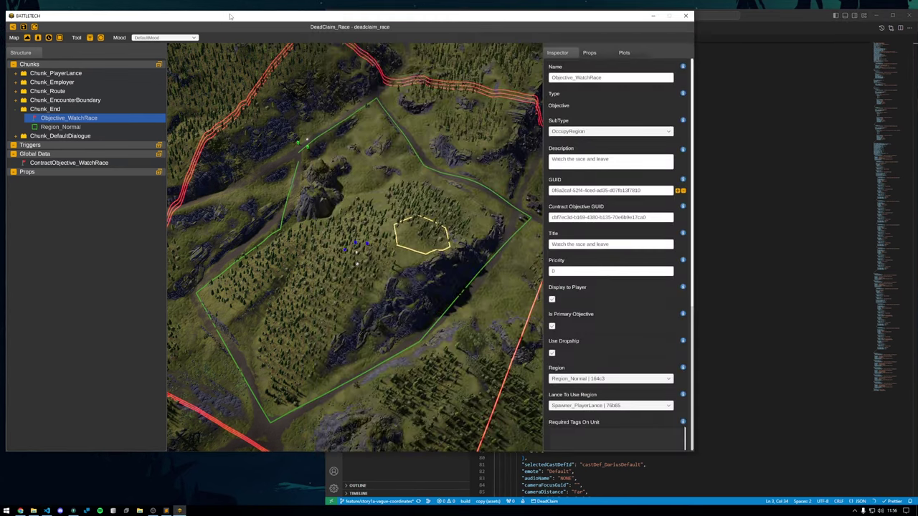
click(58, 162)
triple_click(601, 164)
key(super)
click(752, 140)
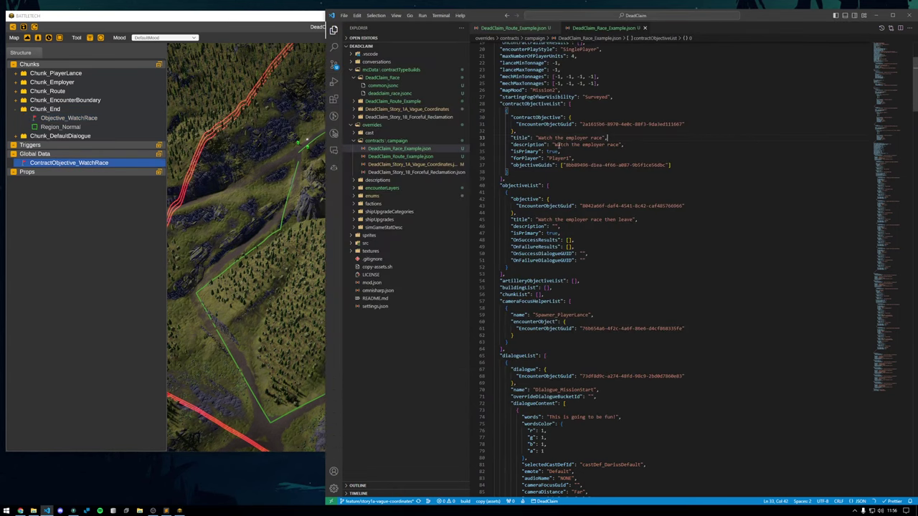
drag(582, 124, 683, 124)
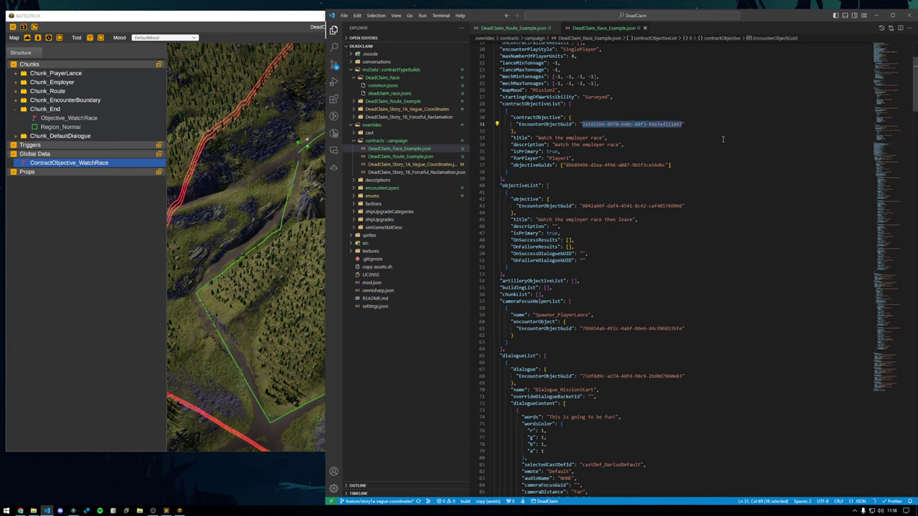
text(cbf7ec3d-b169-4380-b135-70e609e17ca0)
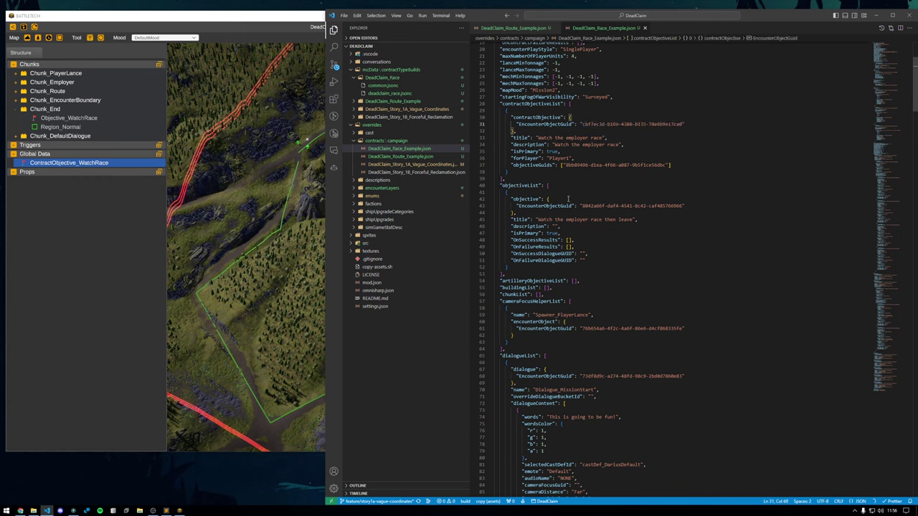
Copy the GUID of Objective_WatchRace from the designer into the EncounterObjectGuid of the objective in objectiveList.
scroll(555, 175, down, 3)
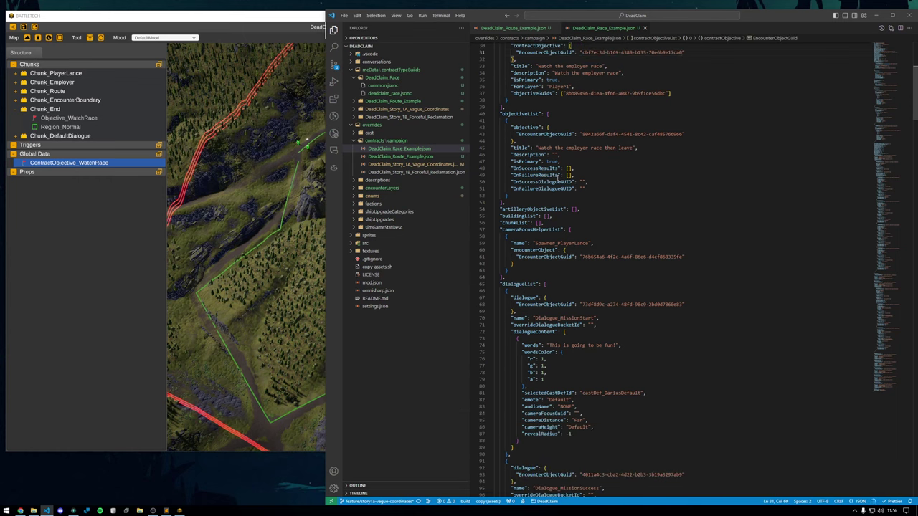
click(83, 119)
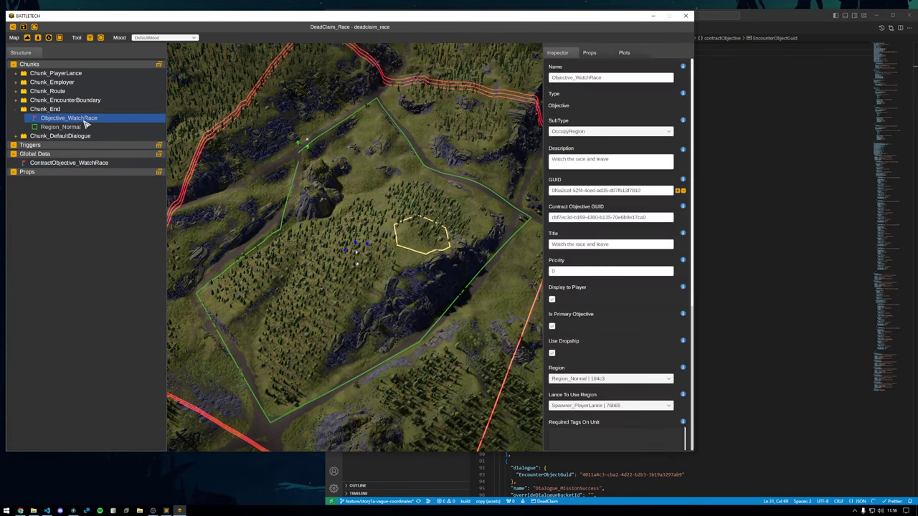
triple_click(587, 192)
key(ctrl+c)
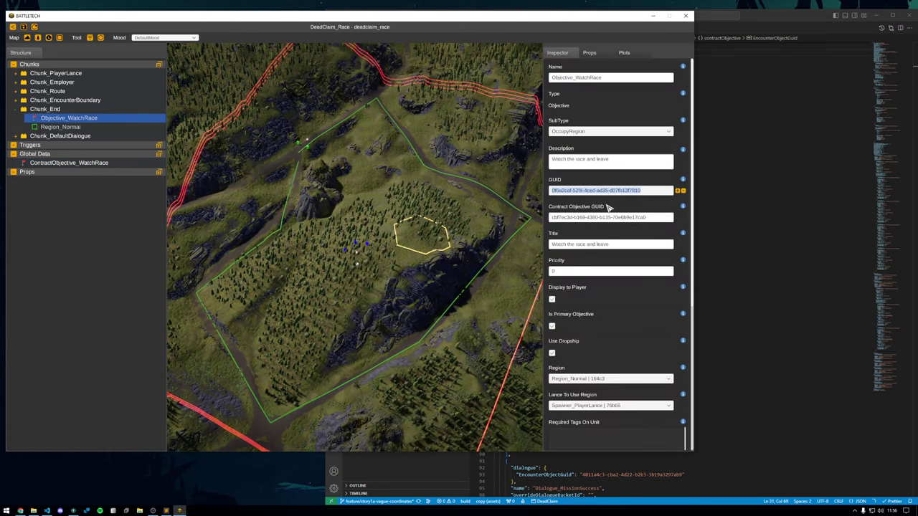
key(super)
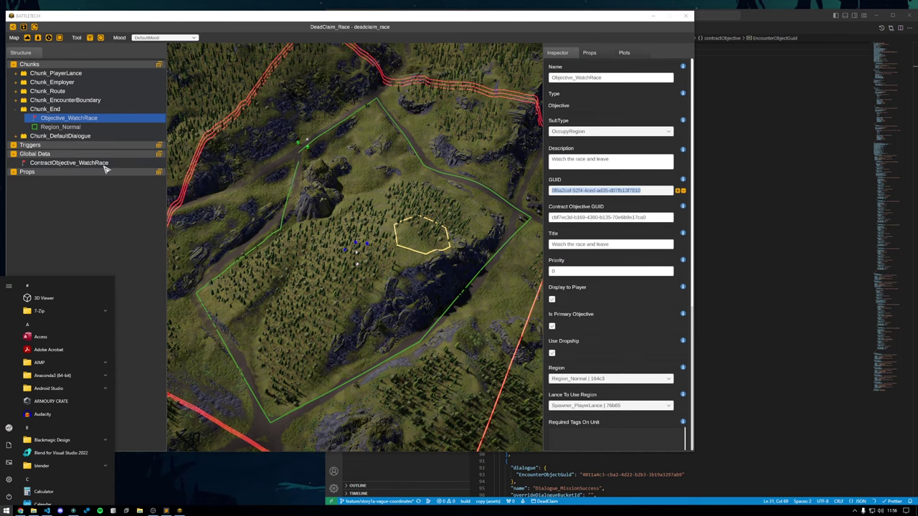
click(74, 163)
click(66, 118)
key(super)
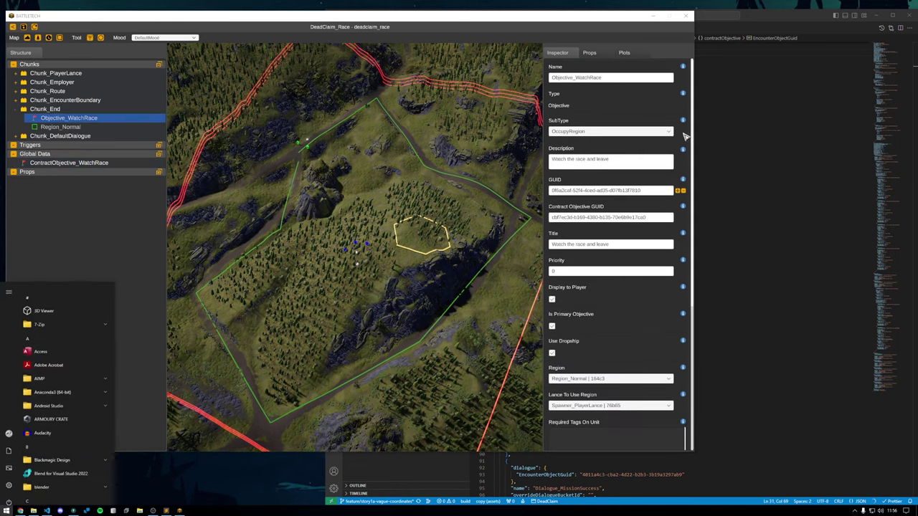
click(728, 175)
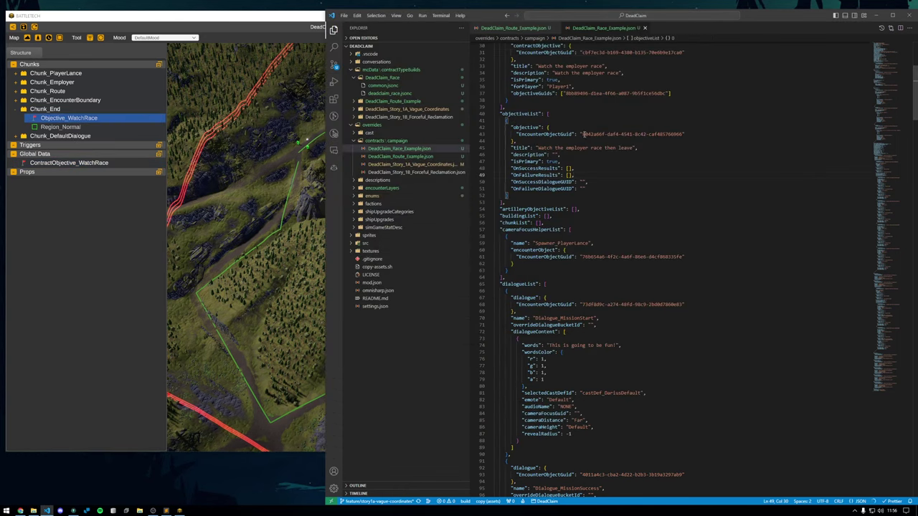
drag(582, 133, 682, 133)
text(8f6a2caf-52f4-4ced-ad35-d07fb13f781d)
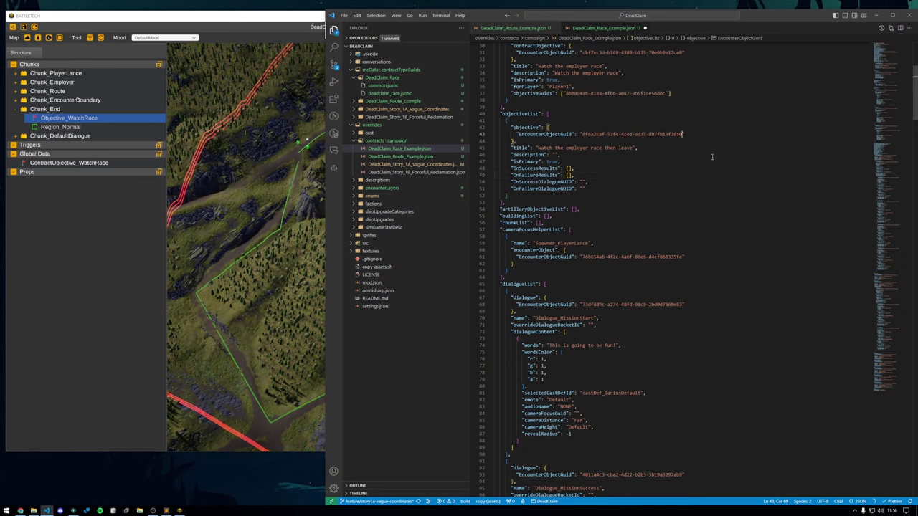
Replace the contract objective's objectiveGuids entry with the GUID of Objective_WatchRace, after saving the contract file.
key(ctrl+s)
drag(566, 93, 665, 93)
key(ctrl+v)
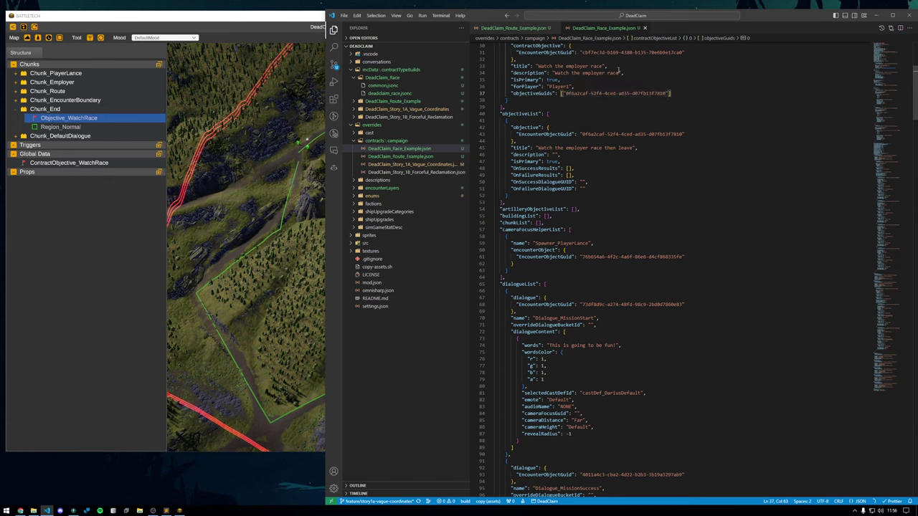
Review the dialogueList entries and the player1Team spawn settings in the contract file.
scroll(583, 251, down, 3)
scroll(591, 241, down, 5)
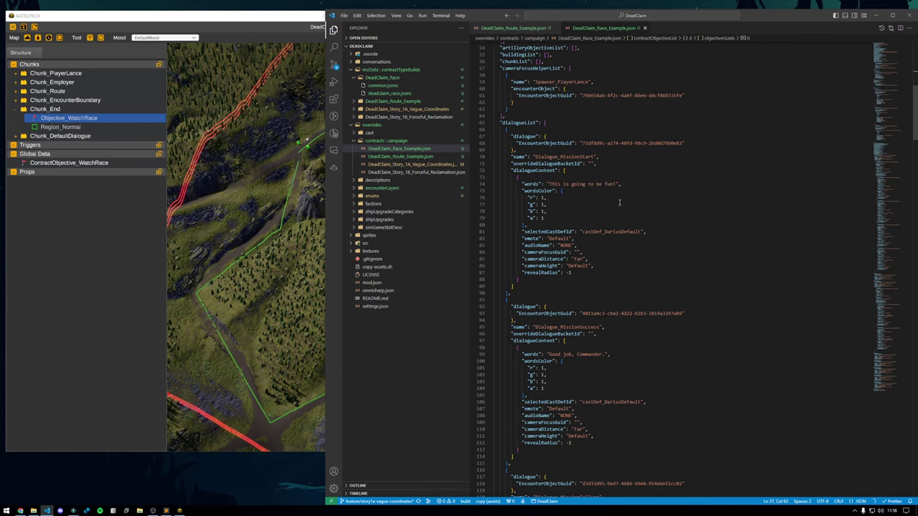
scroll(619, 203, down, 2)
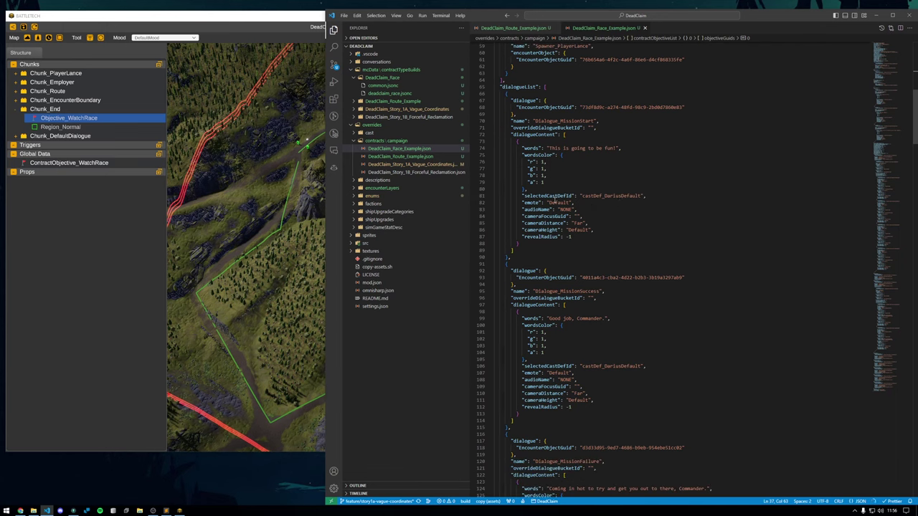
scroll(557, 188, down, 5)
scroll(611, 211, down, 2)
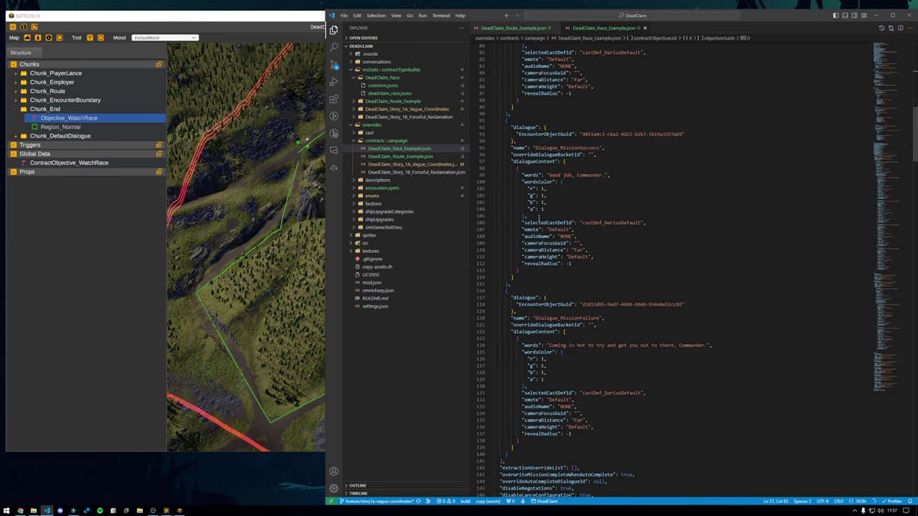
scroll(680, 169, down, 18)
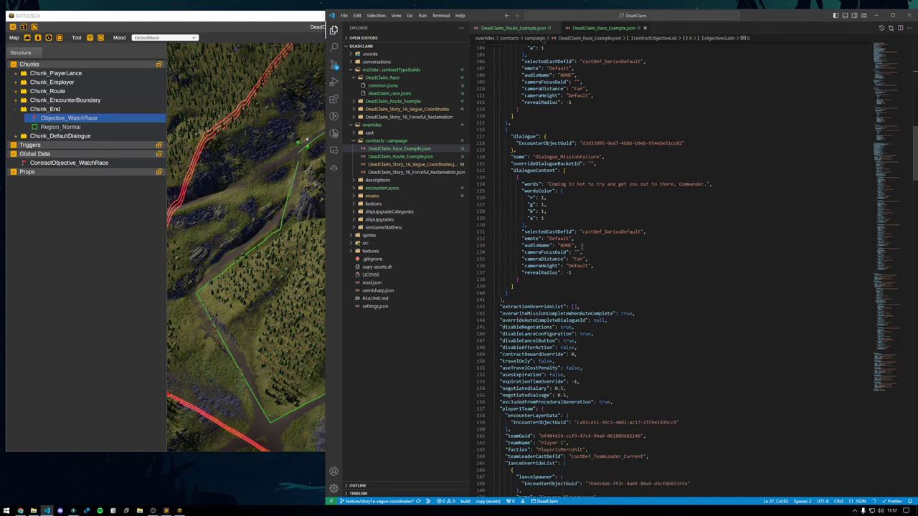
scroll(571, 252, down, 5)
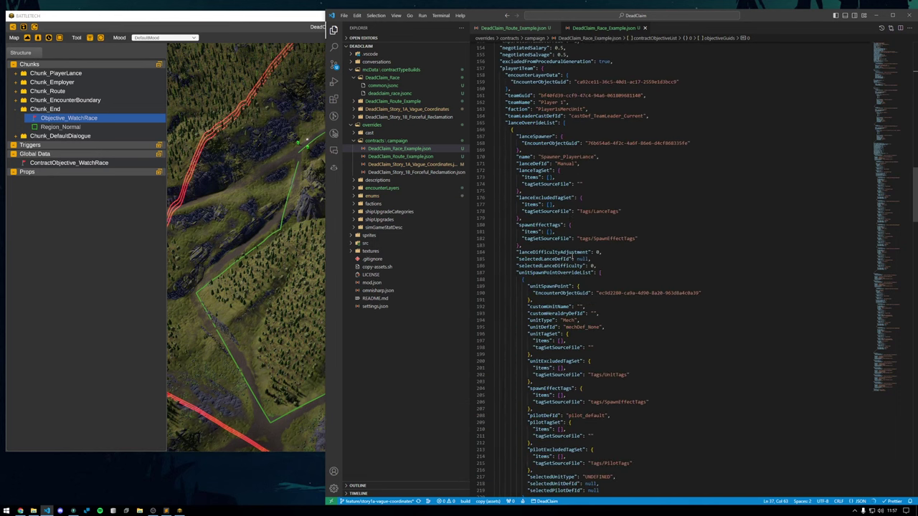
Search the contract file for the GUID of the player lance's UnitSpawn1, copied from the designer.
click(17, 73)
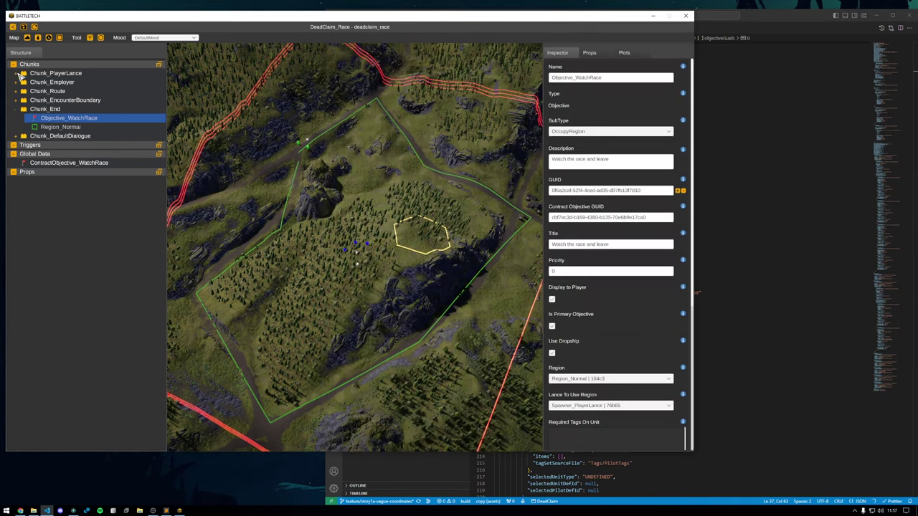
click(27, 82)
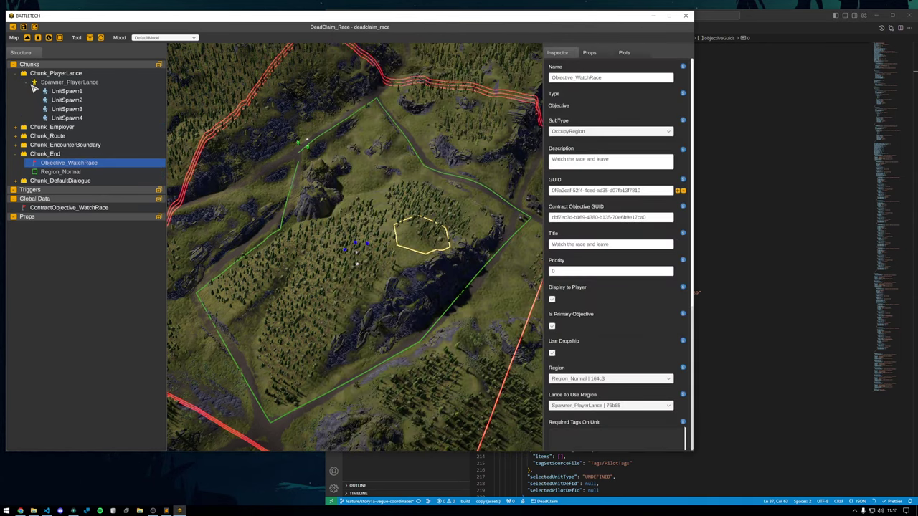
click(27, 83)
click(16, 74)
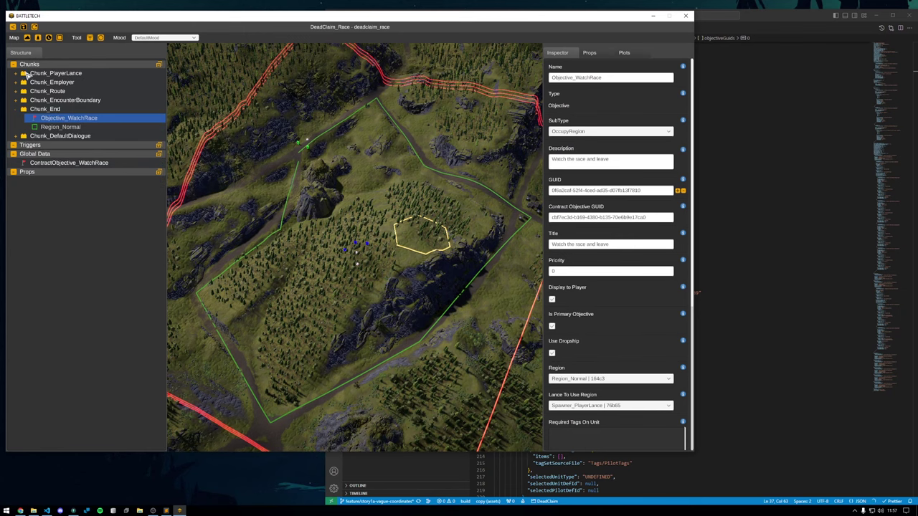
click(17, 74)
click(27, 83)
click(75, 92)
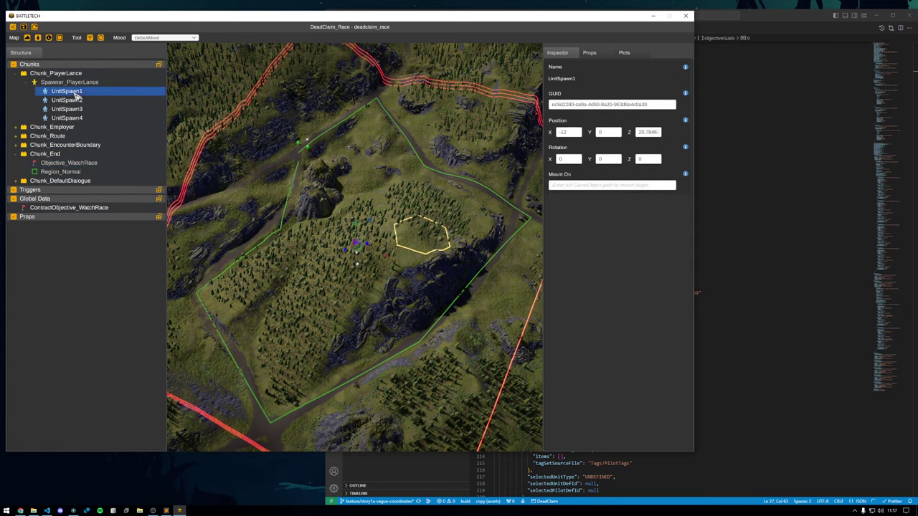
click(576, 107)
key(ctrl+c)
key(super)
click(774, 135)
key(ctrl+f)
key(ctrl+v)
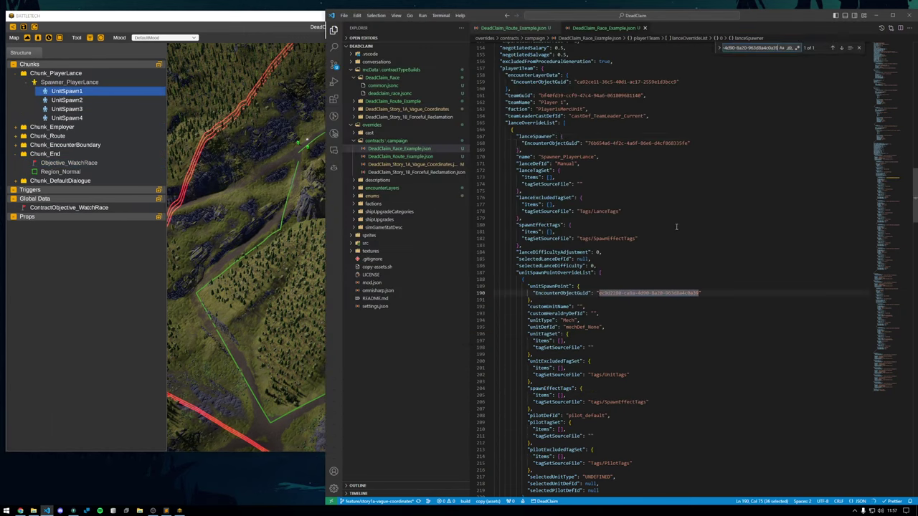
scroll(675, 228, down, 3)
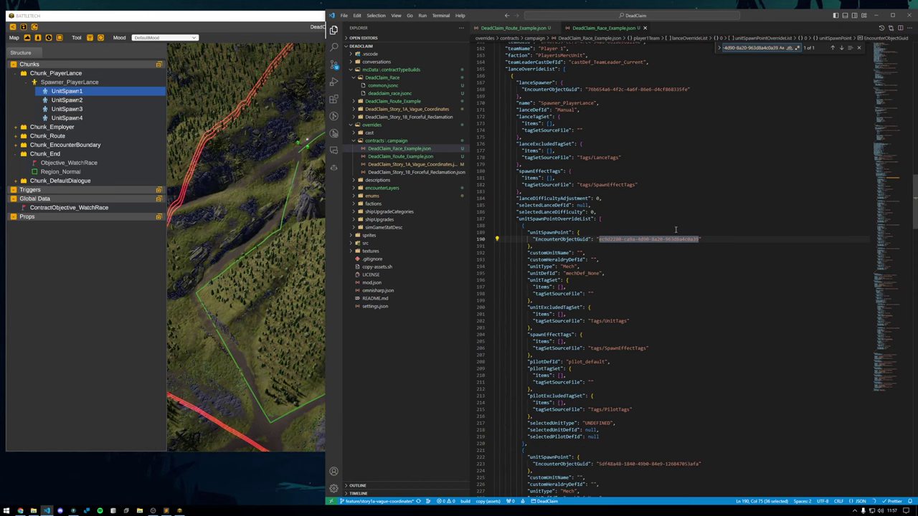
Copy the GUID of Spawner_EmployerLance under Chunk_Employer in the designer.
click(52, 82)
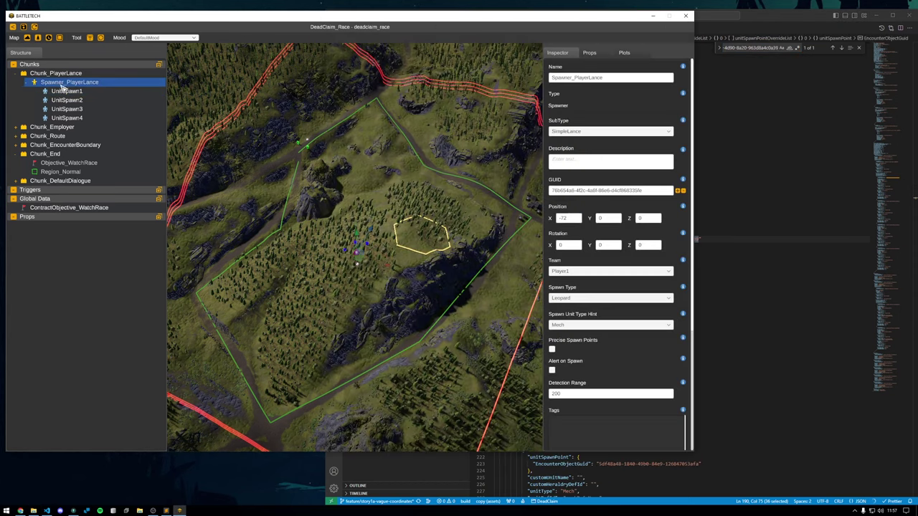
click(26, 82)
click(16, 73)
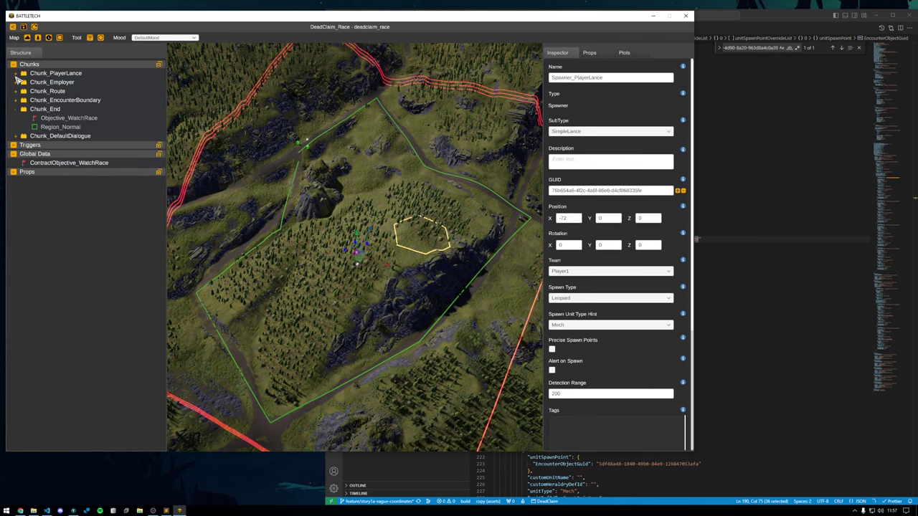
click(16, 82)
click(50, 92)
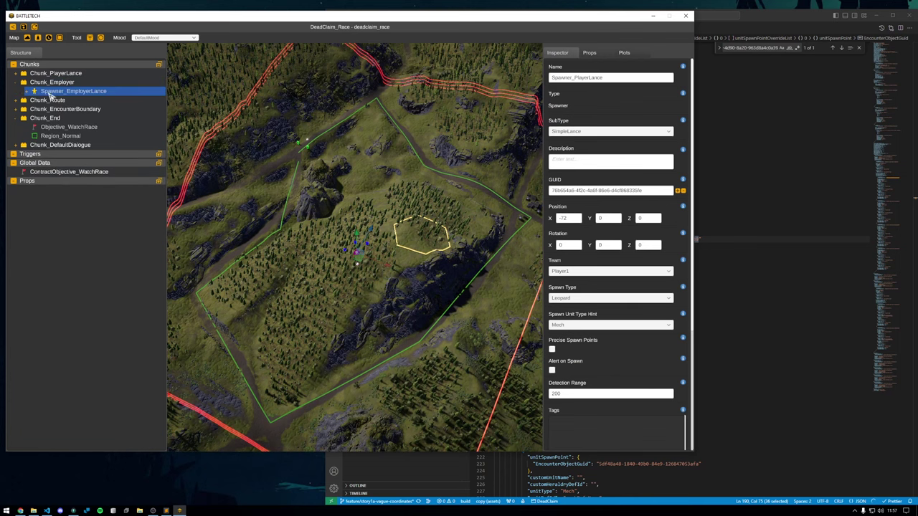
triple_click(595, 190)
Replace the EncounterObjectGuid of employerTeam's lanceSpawner with the copied GUID in the contract file and save.
key(super)
click(787, 142)
click(859, 48)
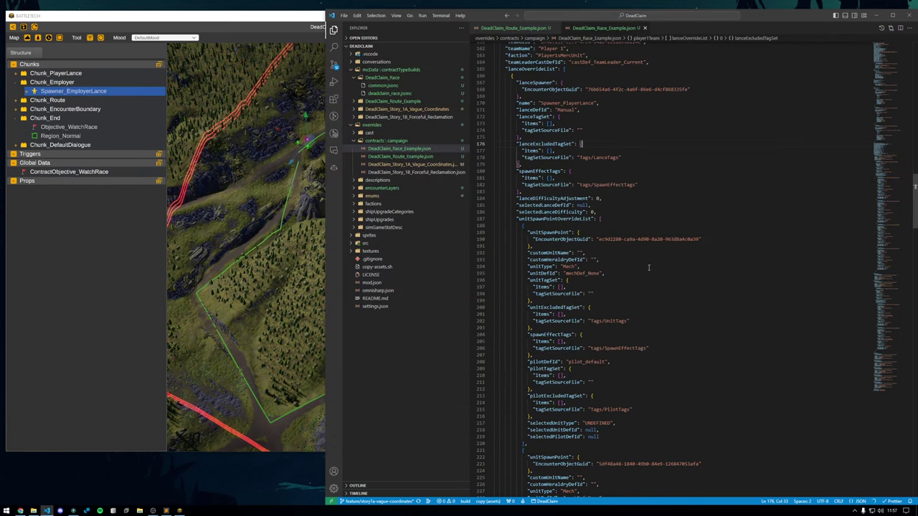
scroll(646, 268, down, 1)
scroll(506, 203, up, 5)
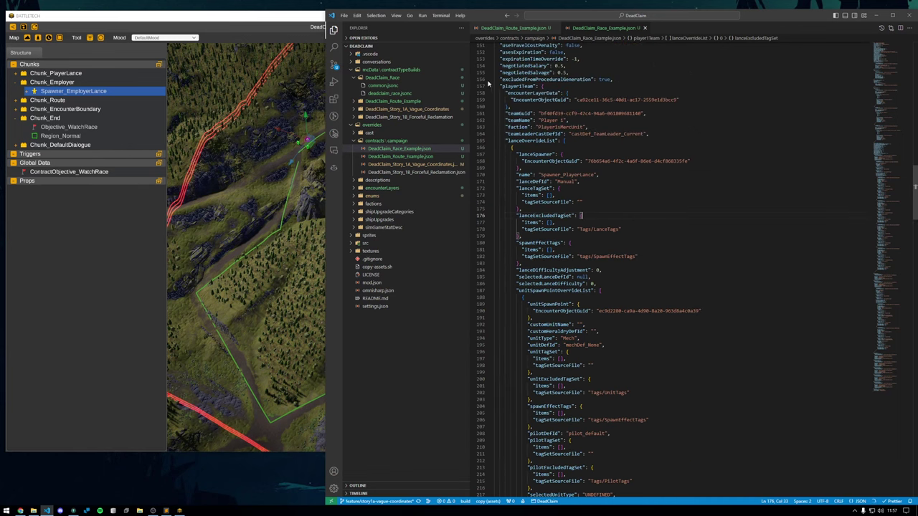
click(489, 87)
click(490, 100)
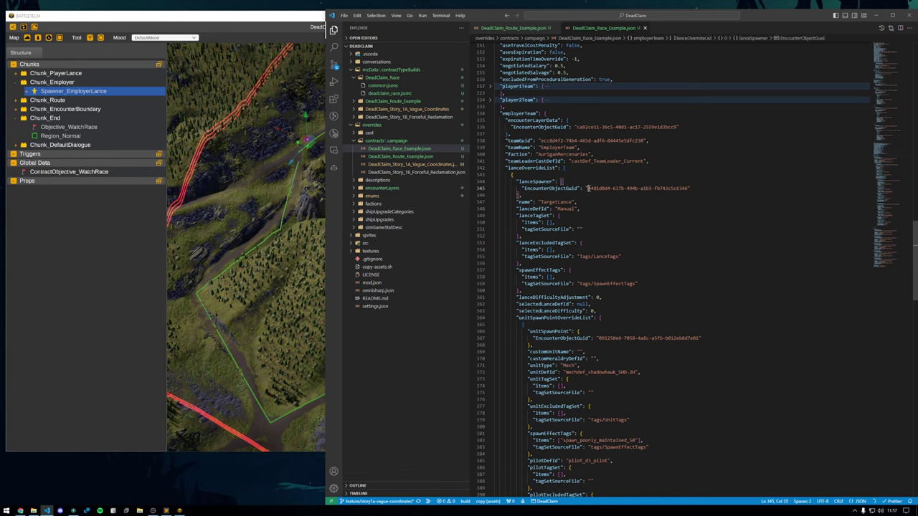
drag(588, 188, 689, 187)
key(ctrl+v)
key(ctrl+s)
Copy the GUID of the employer lance's UnitSpawn1 from the designer into employerTeam's first unitSpawnPoint.
click(30, 94)
click(56, 100)
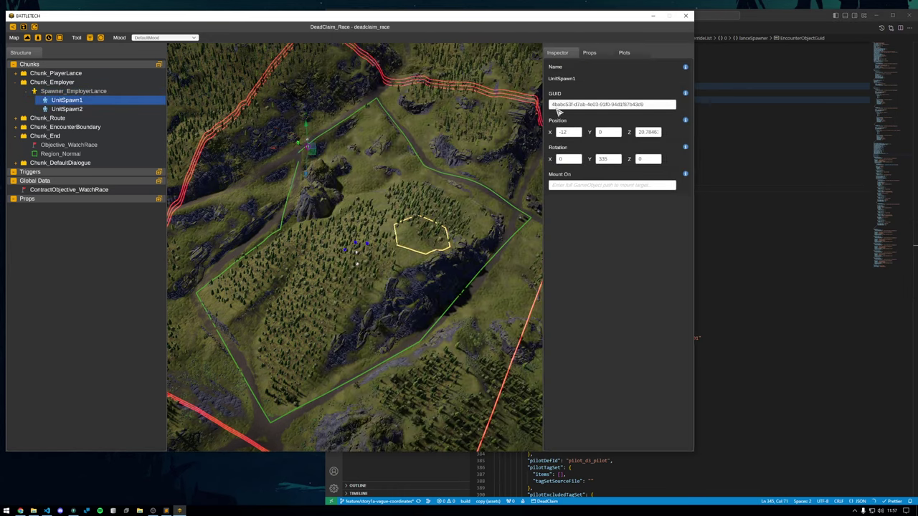
click(562, 107)
key(super)
click(770, 206)
scroll(673, 272, down, 5)
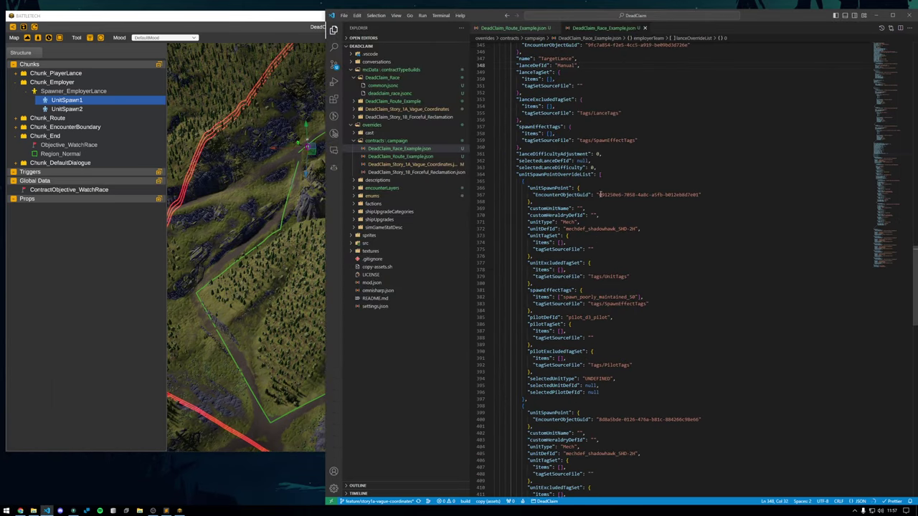
drag(599, 195, 699, 195)
key(ctrl+v)
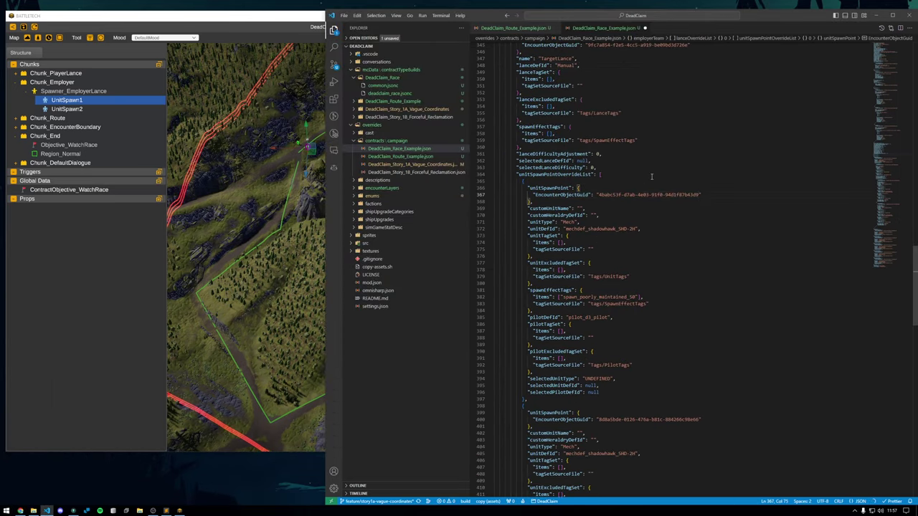
Copy the GUID of the employer lance's UnitSpawn2 from the designer into employerTeam's second unitSpawnPoint and save.
click(67, 109)
click(591, 105)
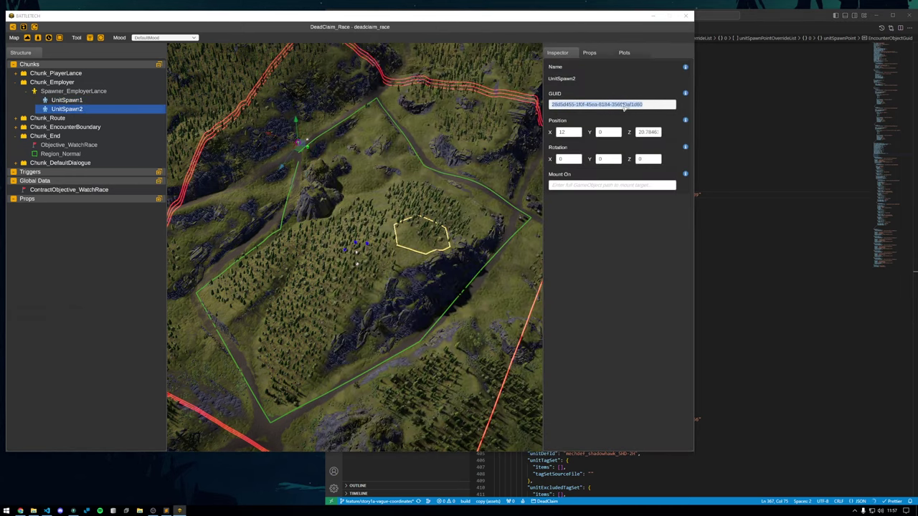
key(alt+Tab)
scroll(599, 286, down, 3)
click(598, 348)
drag(599, 347, 700, 348)
key(ctrl+v)
key(ctrl+s)
Review the remaining team sections and the contractTypeID at the end of the contract file.
scroll(620, 313, down, 5)
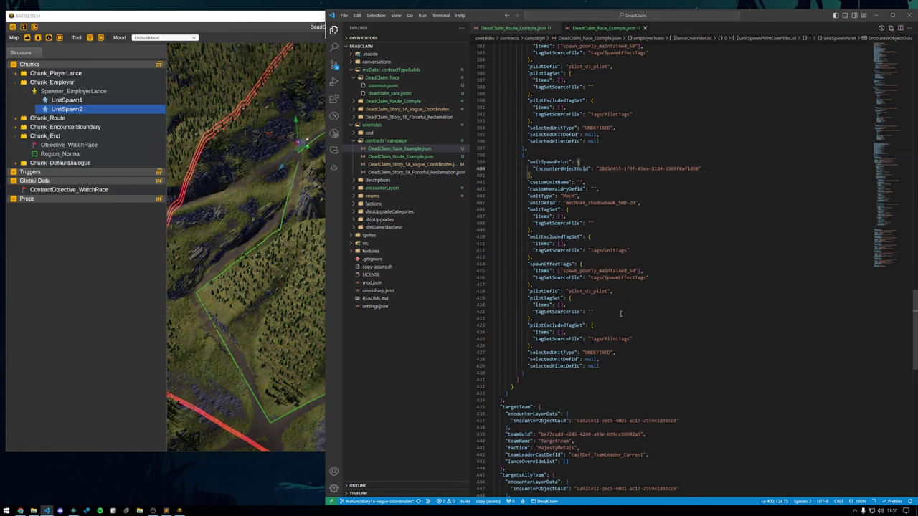
scroll(620, 313, down, 6)
scroll(620, 313, down, 15)
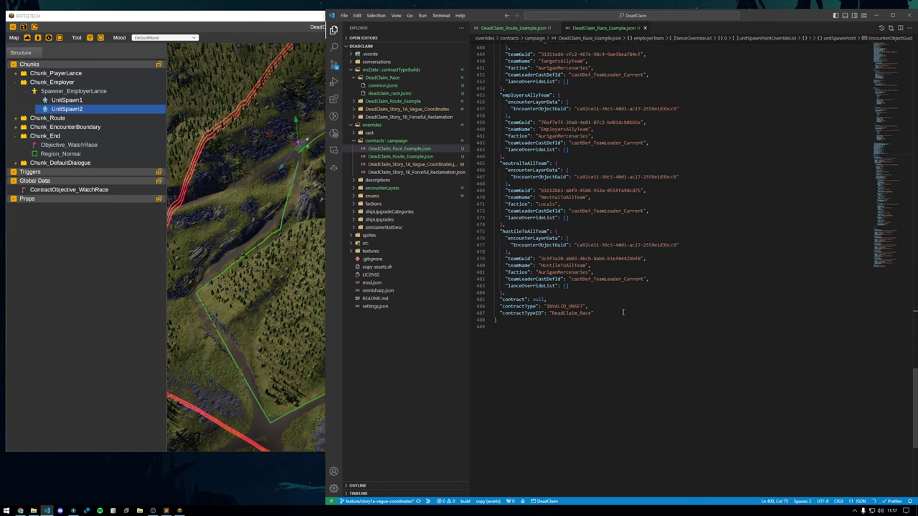
click(569, 272)
click(565, 285)
scroll(575, 294, up, 7)
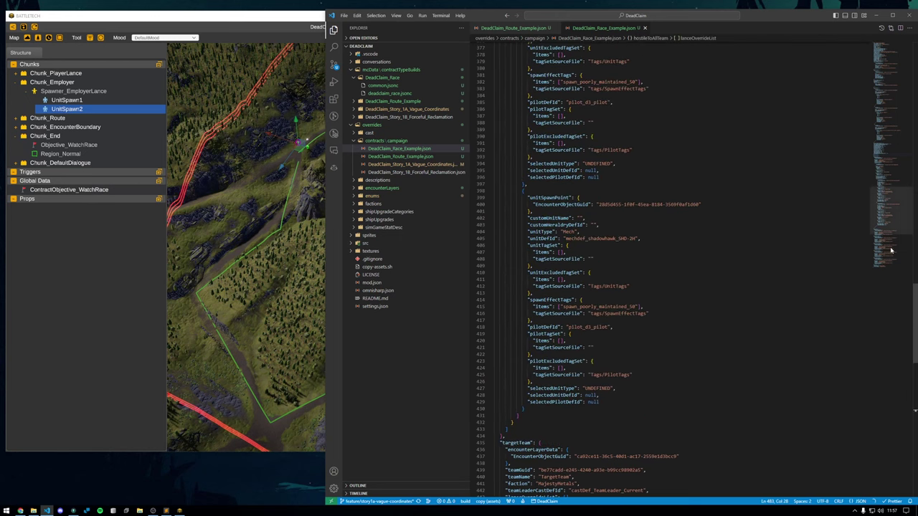
drag(889, 241, 885, 56)
click(722, 127)
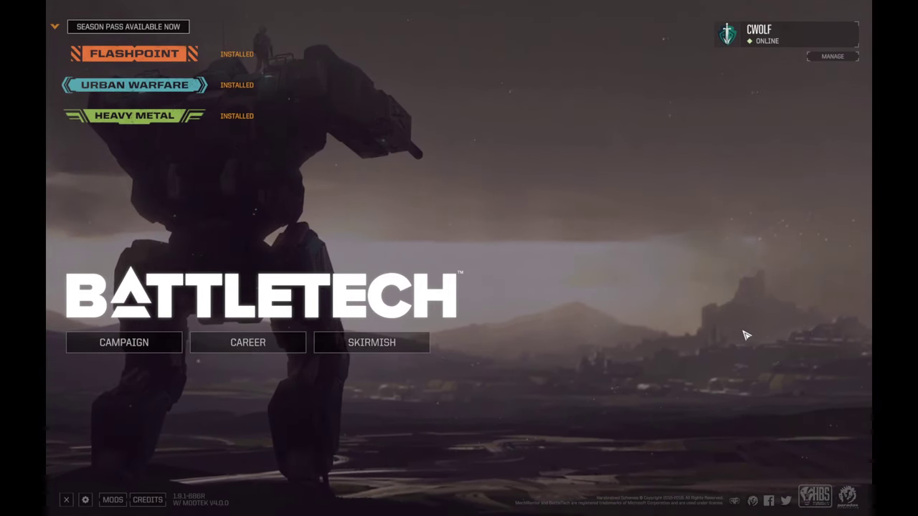
Switch to BATTLETECH, open a career game and show the command center's available contracts.
click(291, 342)
click(299, 377)
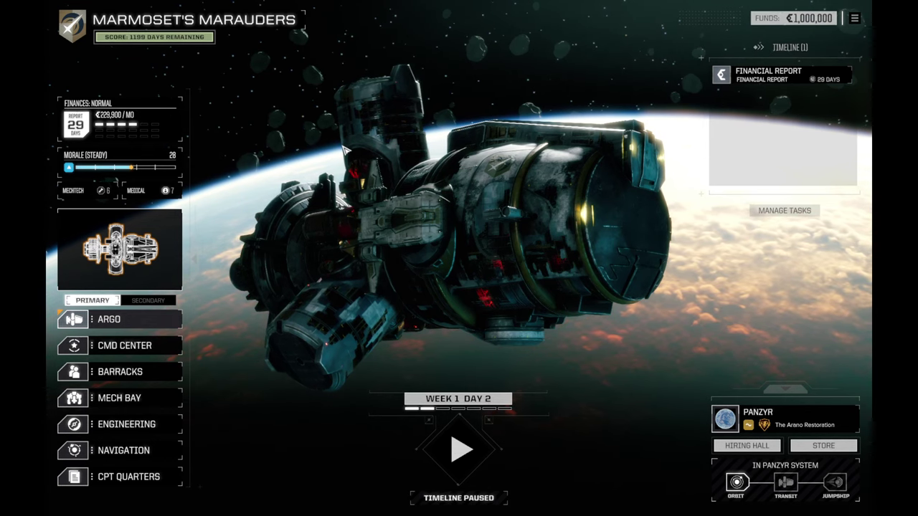
click(218, 346)
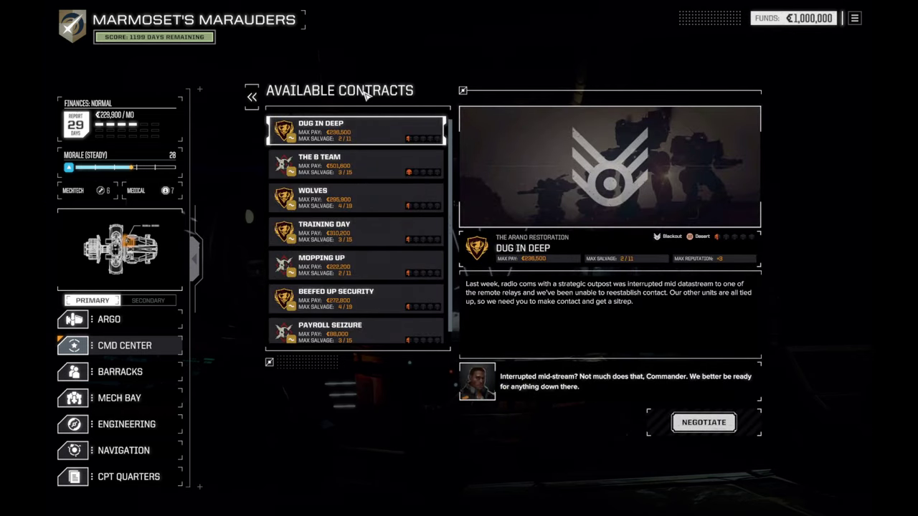
Open the debug contract generator and set its contract type to DEADCLAIM_RACE.
key(ctrl+shift+c)
click(213, 25)
scroll(190, 79, down, 10)
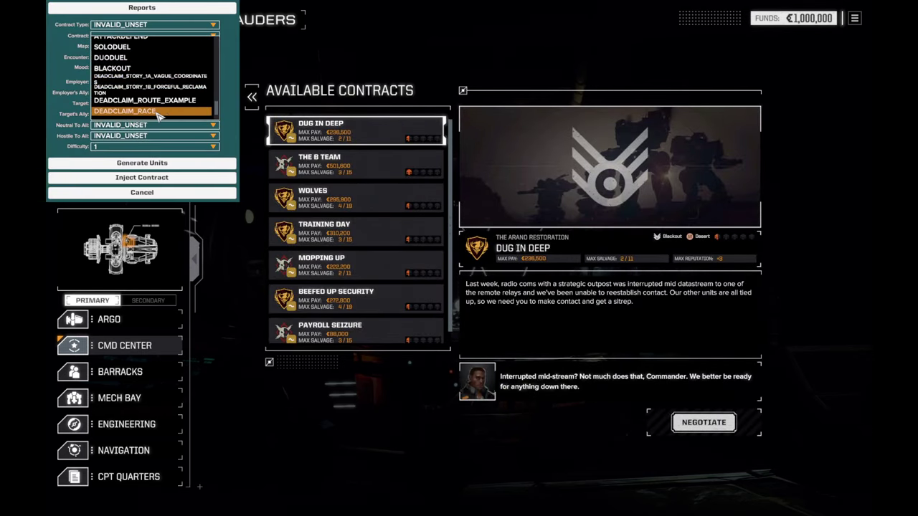
click(157, 112)
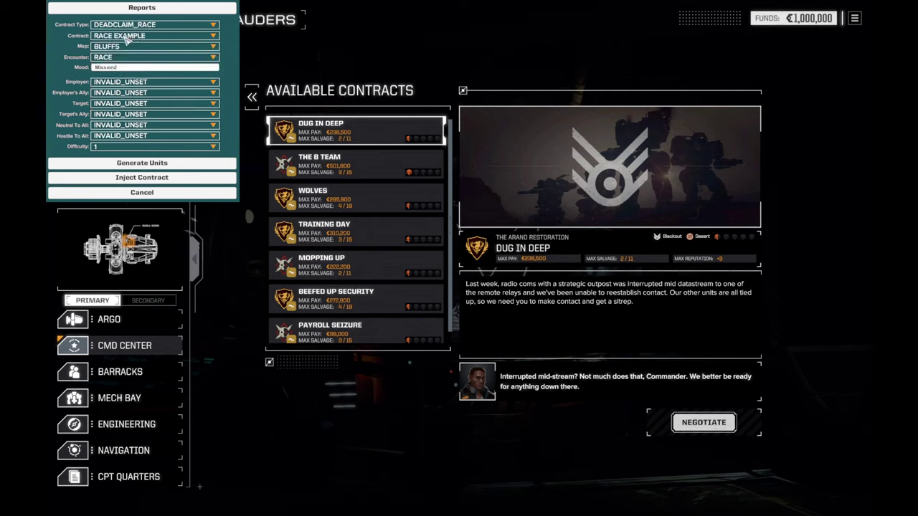
Check the choices offered for the contract, map and encounter of the DEADCLAIM_RACE contract type.
click(127, 39)
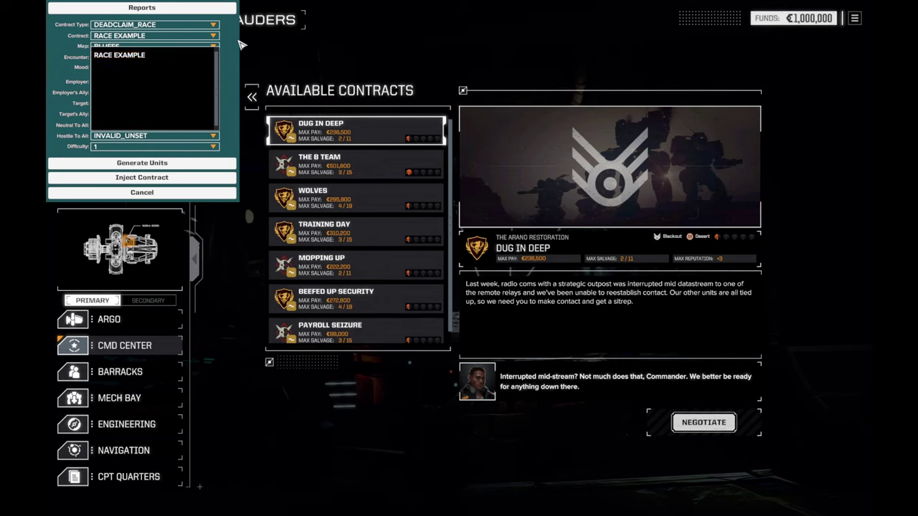
click(243, 46)
click(177, 39)
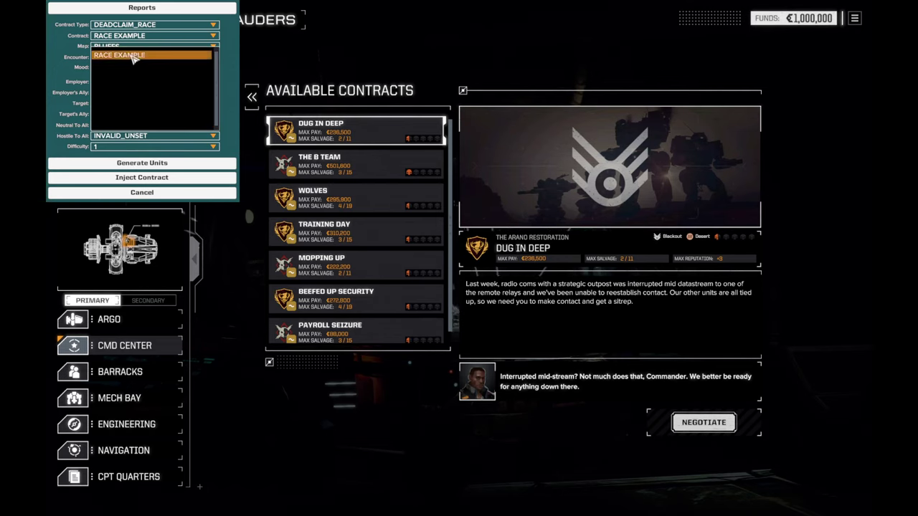
click(225, 34)
click(124, 50)
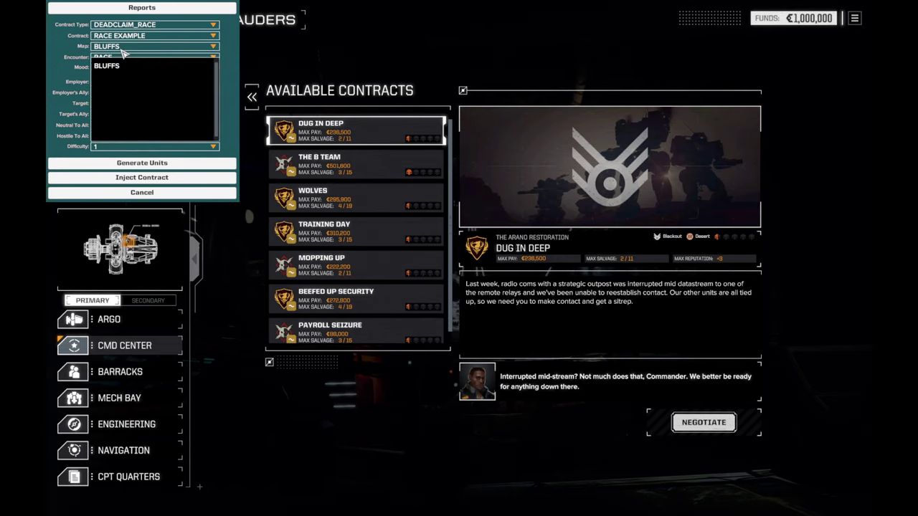
click(72, 47)
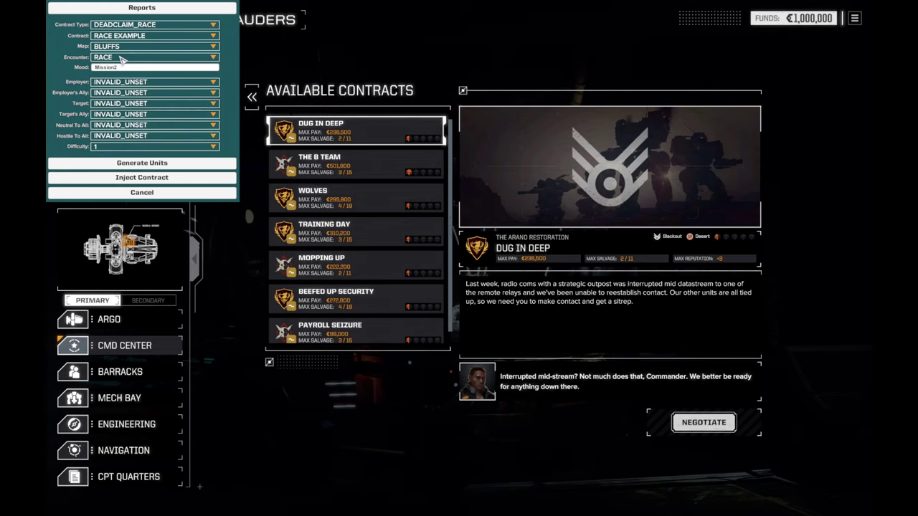
click(123, 57)
click(136, 76)
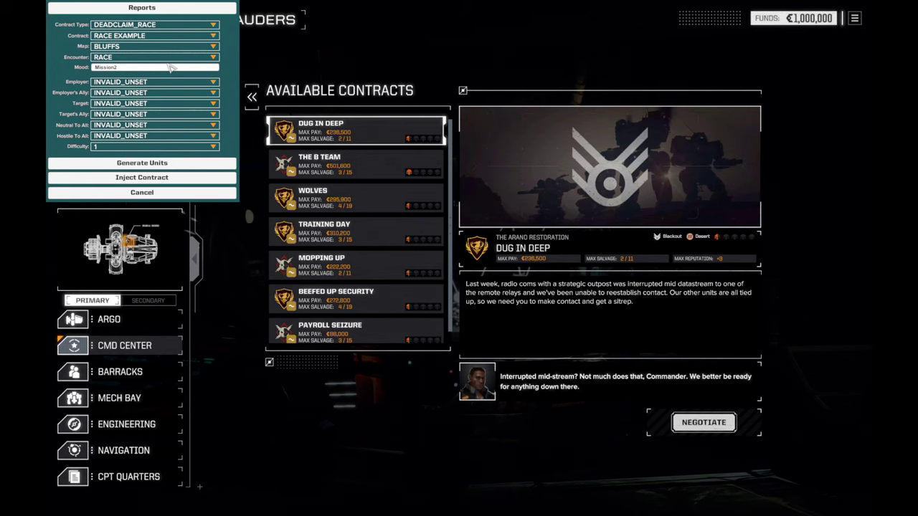
Inject the RACE EXAMPLE contract with the RACE encounter on the BLUFFS map and begin its mission.
click(175, 179)
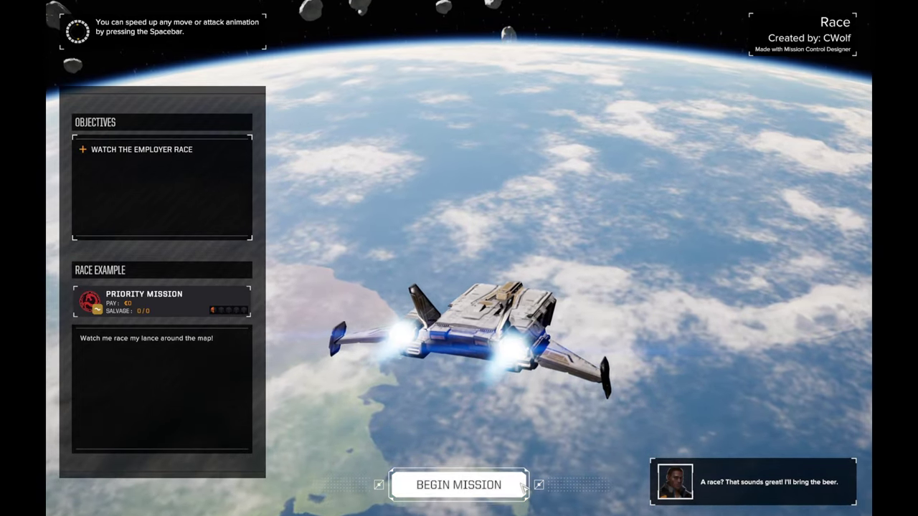
click(463, 487)
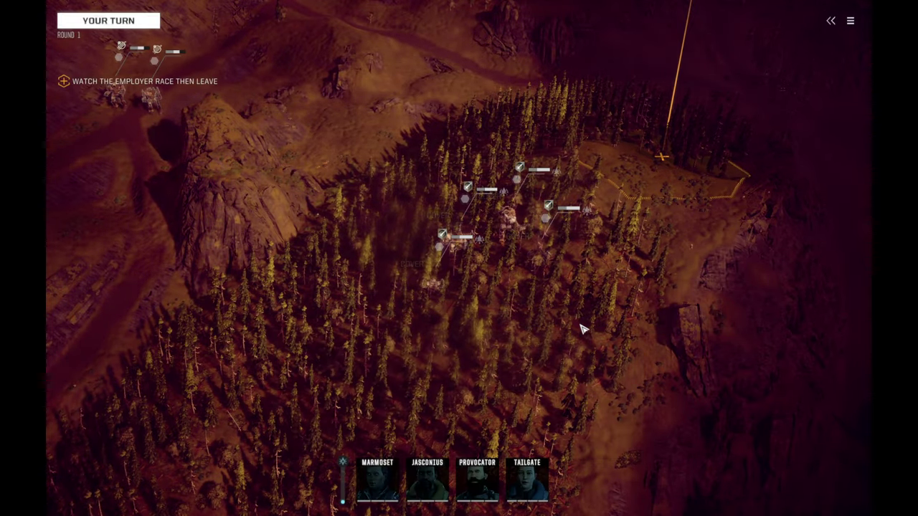
key(Escape)
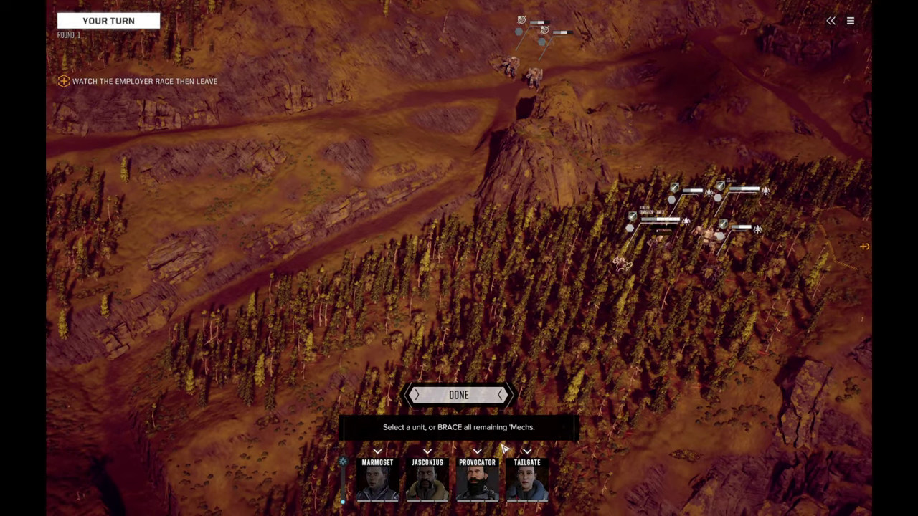
Show the encounter's debug overlay and examine the spawn areas, race route markers and boundary across the map.
key(alt)
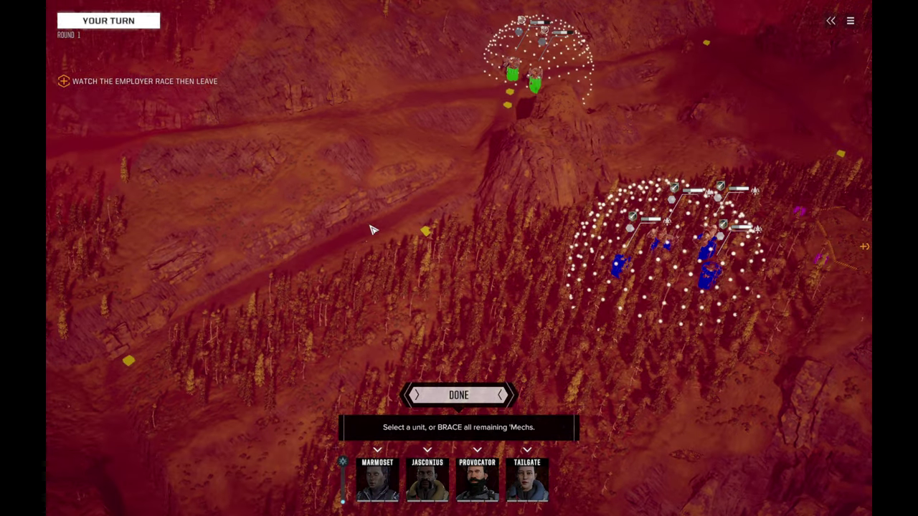
key(a)
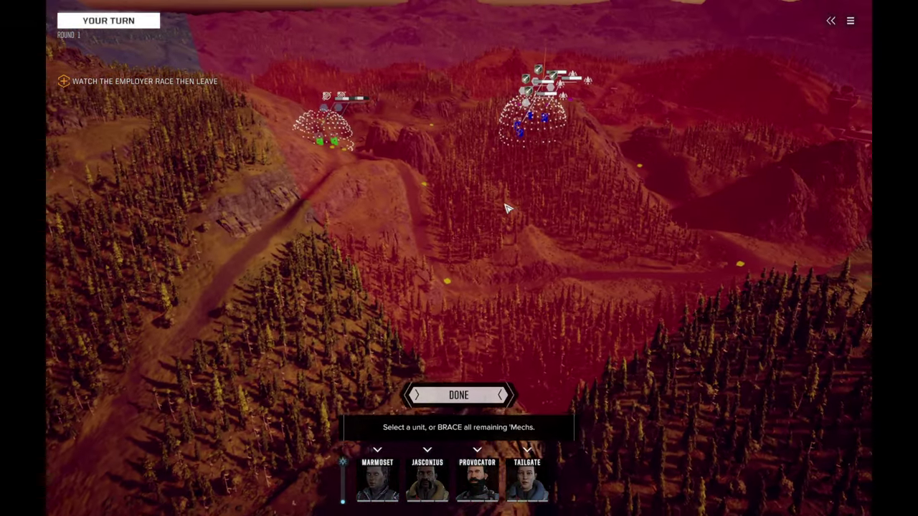
drag(505, 205, 206, 316)
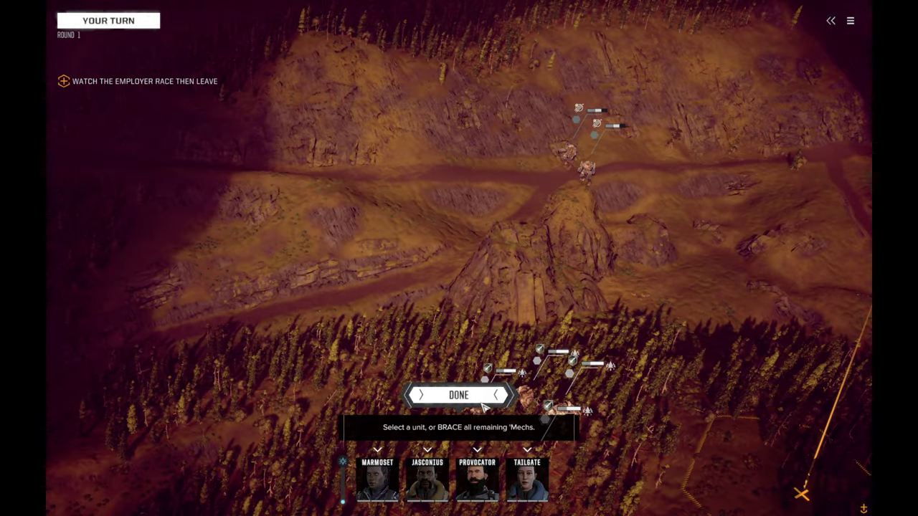
Brace the whole player lance in rounds 1 to 3 while following the employer units along the race route.
click(483, 402)
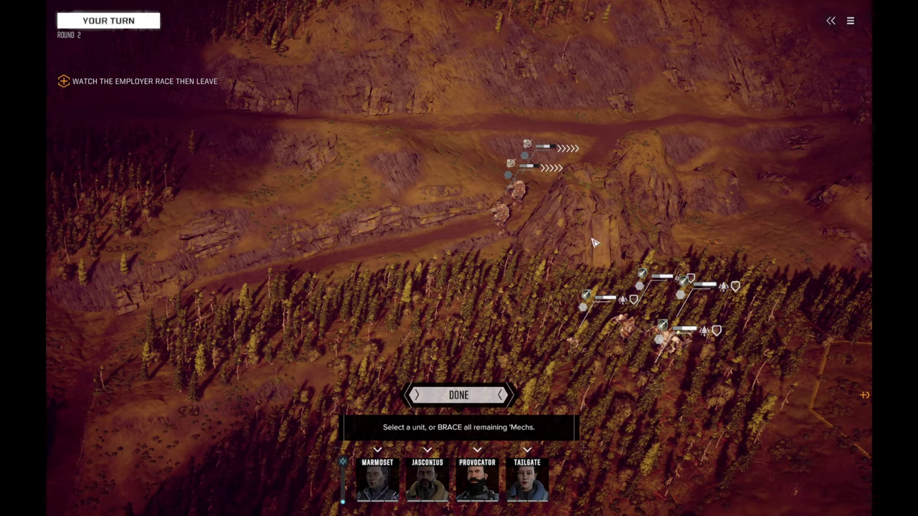
key(s)
key(a)
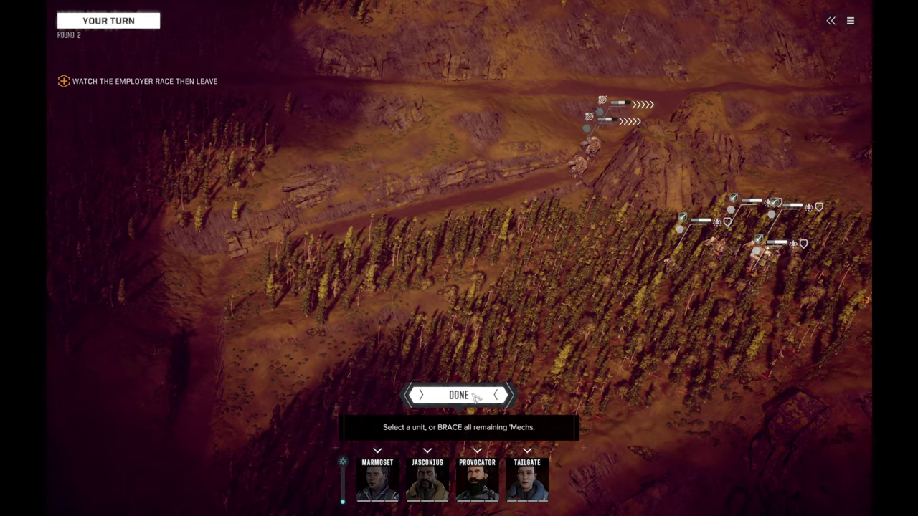
click(475, 396)
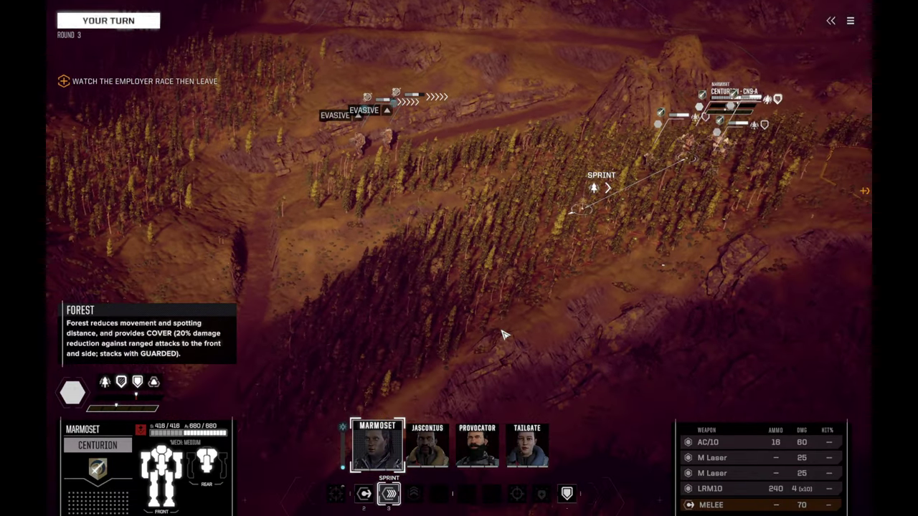
key(Escape)
click(489, 393)
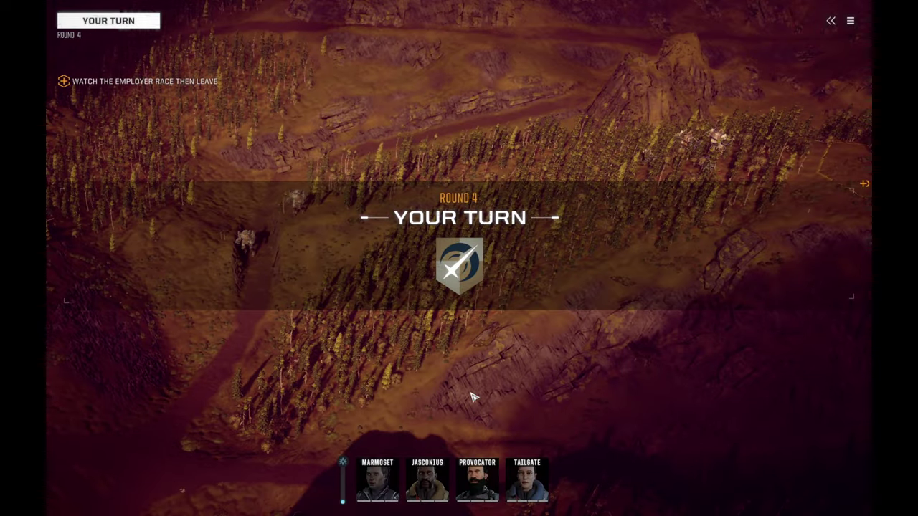
Keep bracing all remaining 'Mechs from round 4 through round 18 while the employer lance runs its route.
key(Escape)
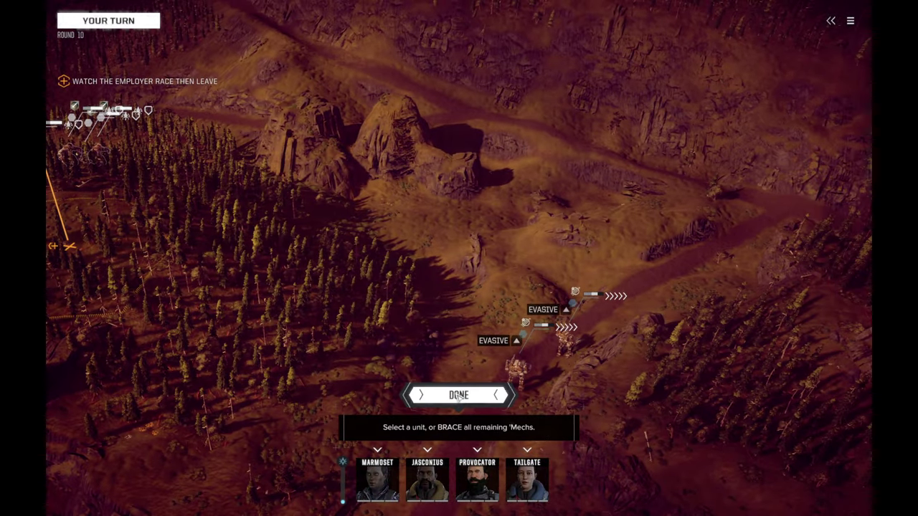
click(458, 396)
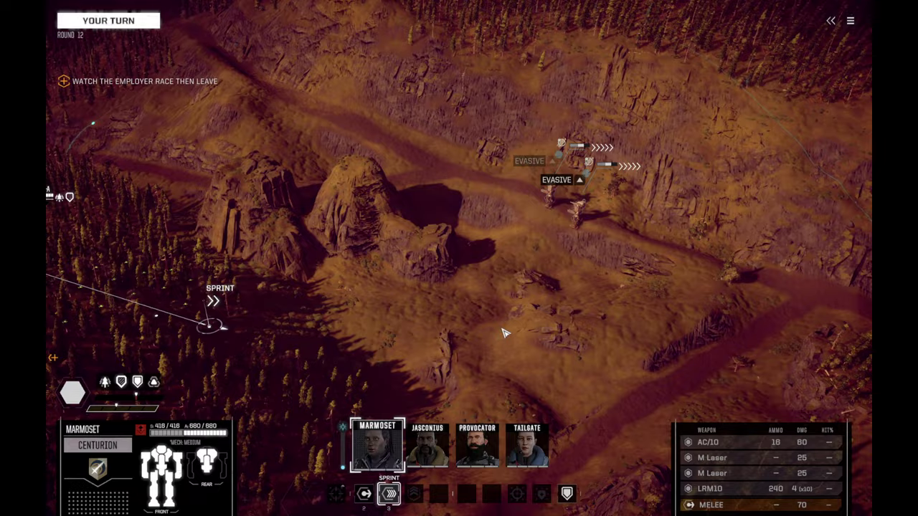
key(Escape)
click(476, 402)
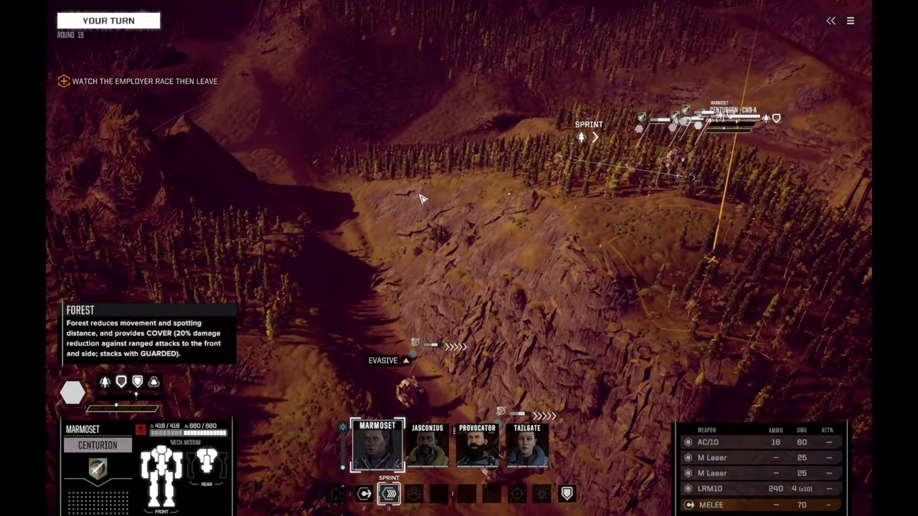
Inspect the marked exit region beside the lance, select the second Centurion and plot its sprint near that region.
key(e)
key(q)
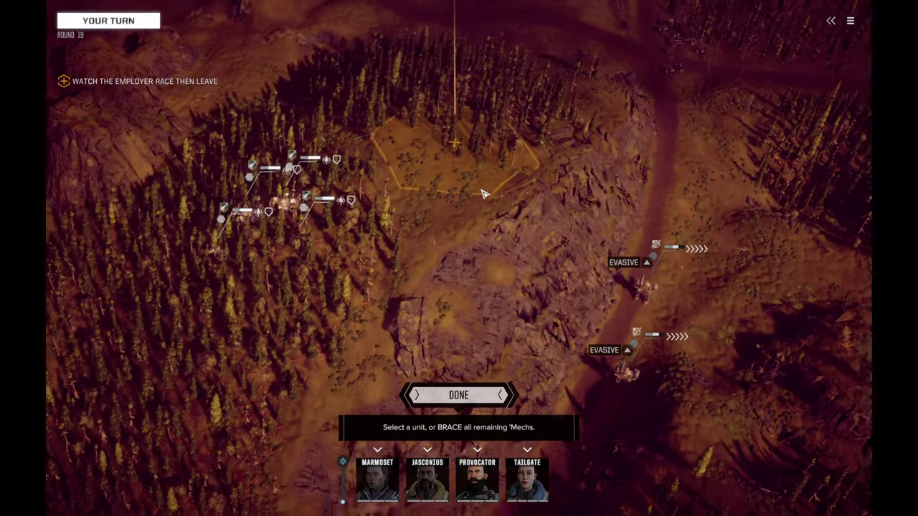
key(w)
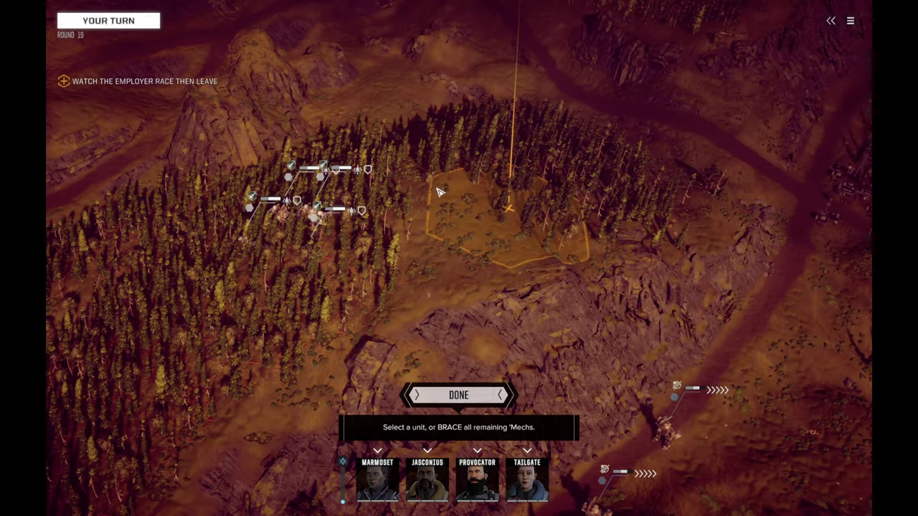
click(393, 188)
key(d)
key(Tab)
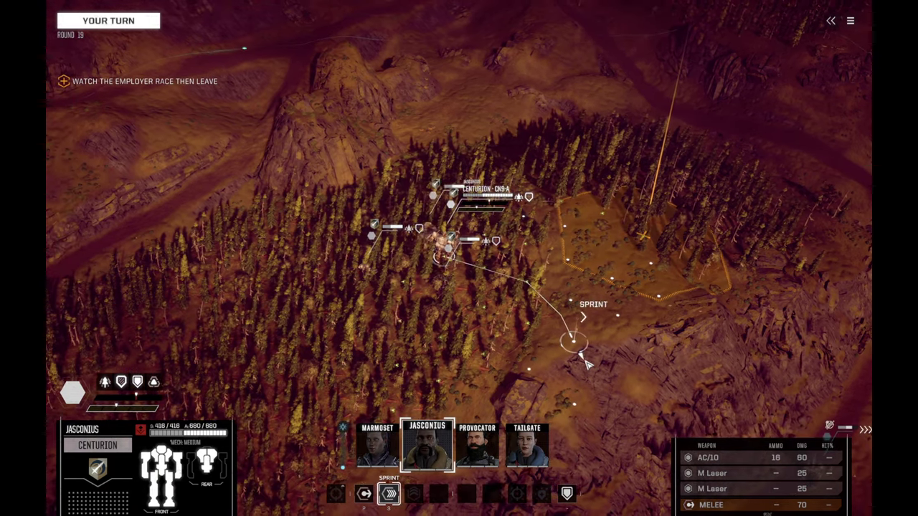